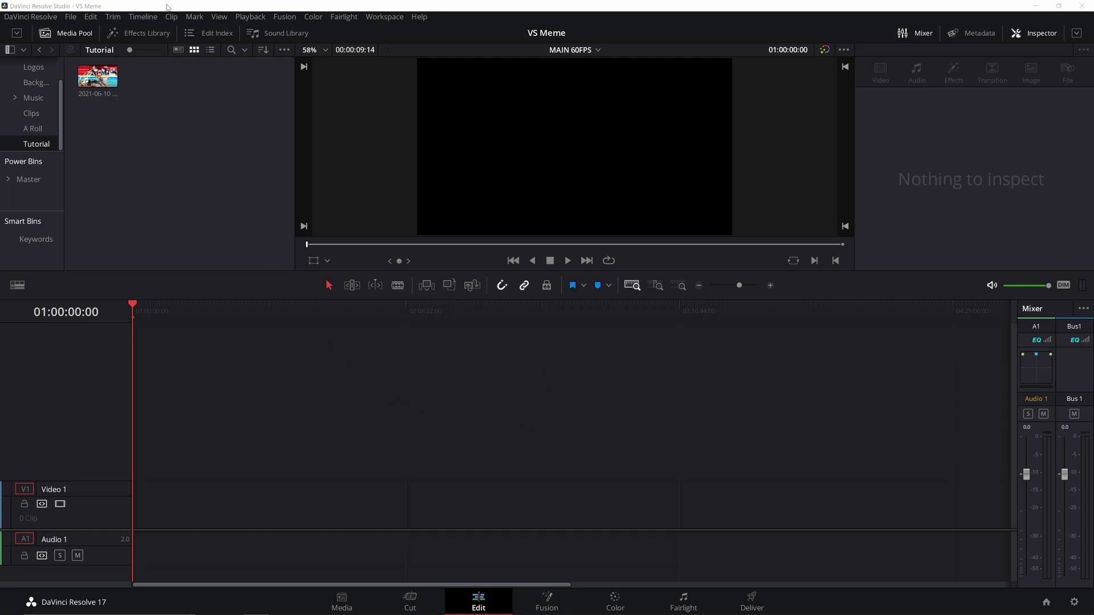
Add a Fusion Composition to the start of the Video 1 track and open it in the Fusion page
left_click(153, 34)
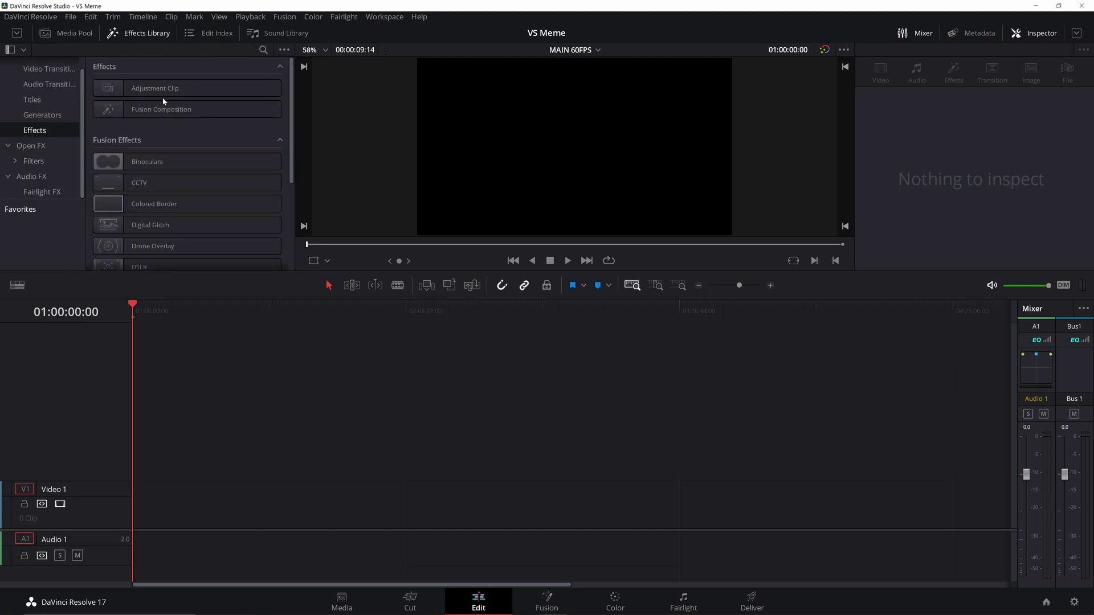
left_click_drag(166, 107, 344, 498)
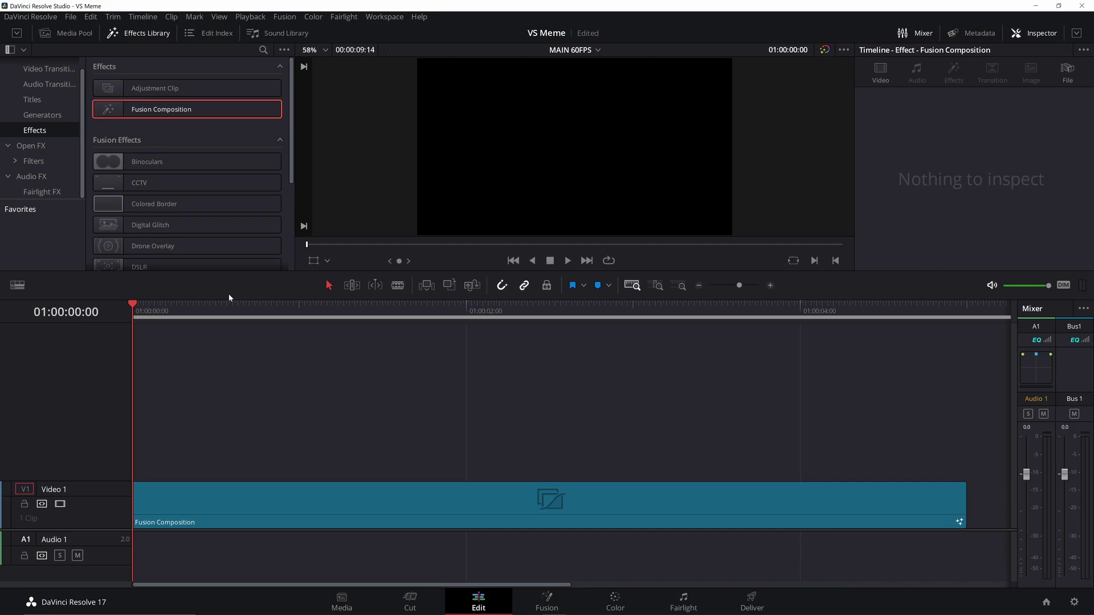
left_click_drag(314, 311, 325, 315)
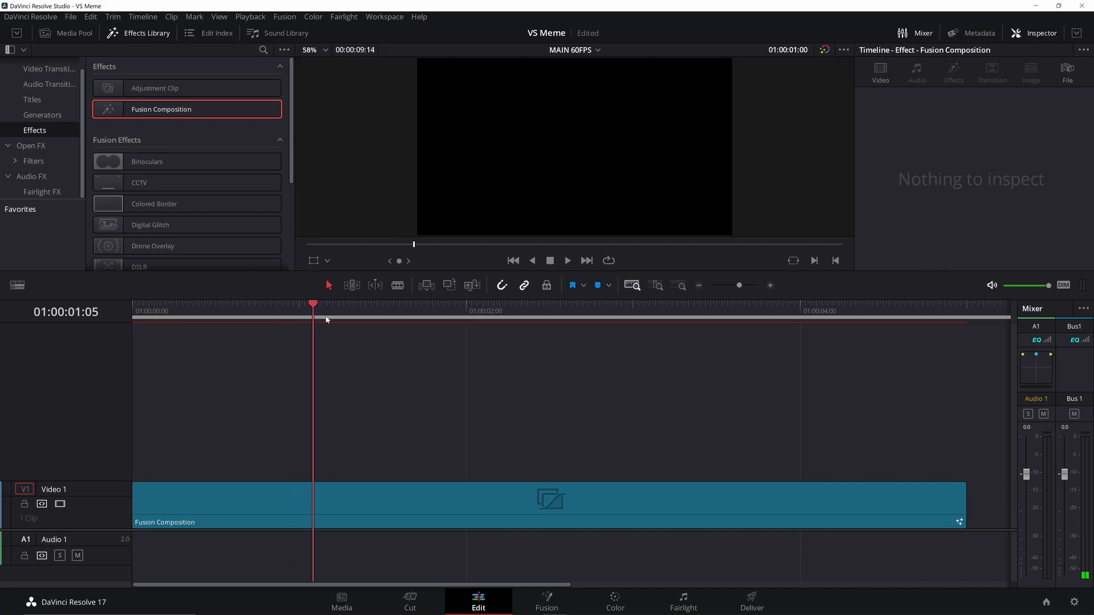
left_click(552, 603)
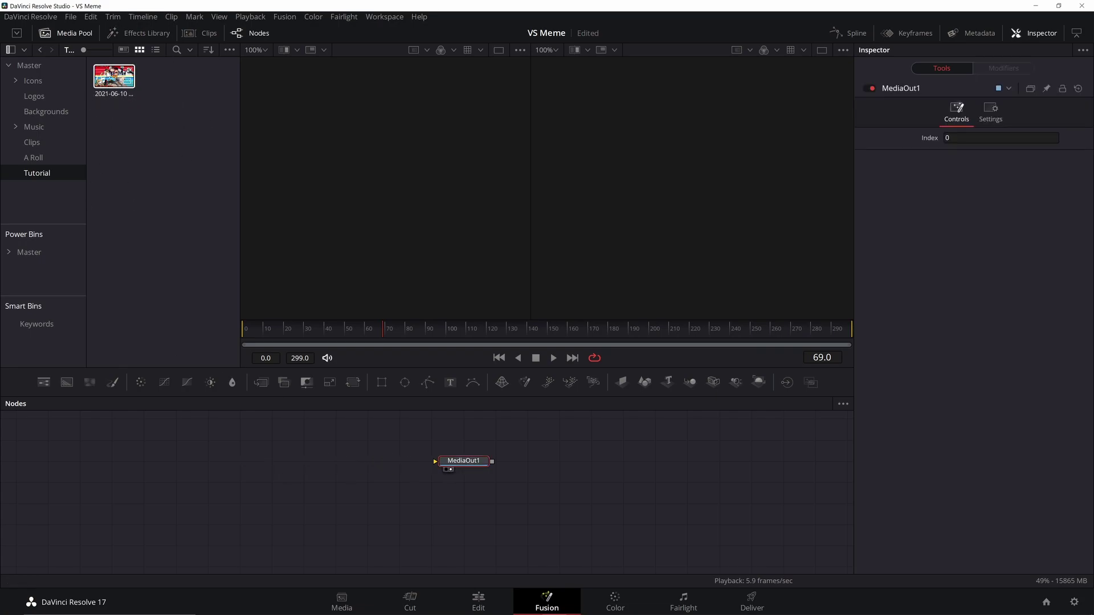
Add the 2021-06-10 reference clip to the node graph, display it in the second viewer and move the playhead to frame 91
left_click_drag(114, 76, 591, 439)
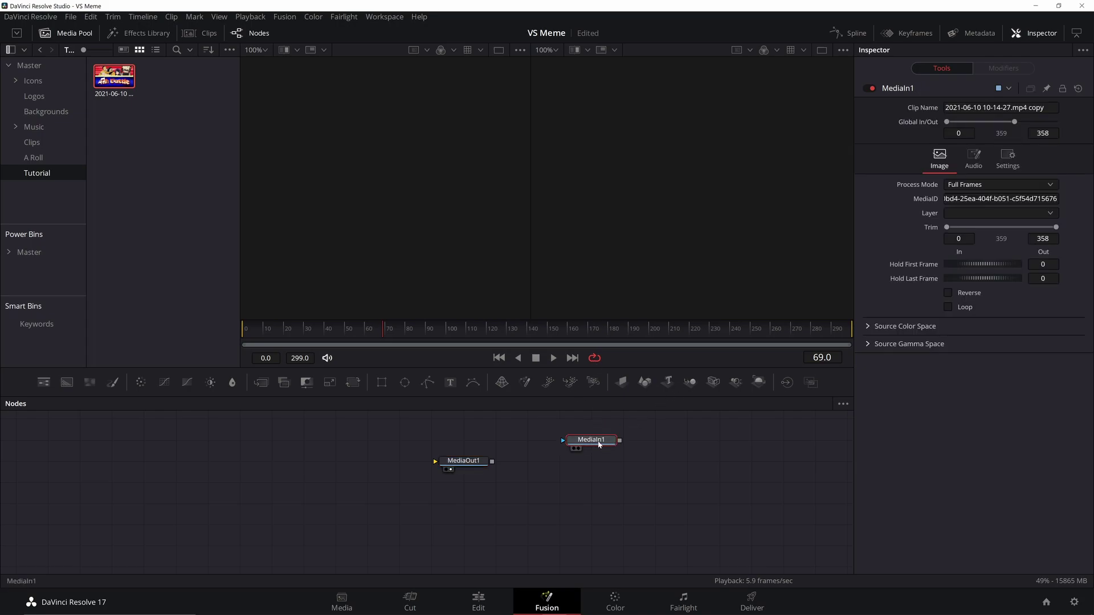
key("2")
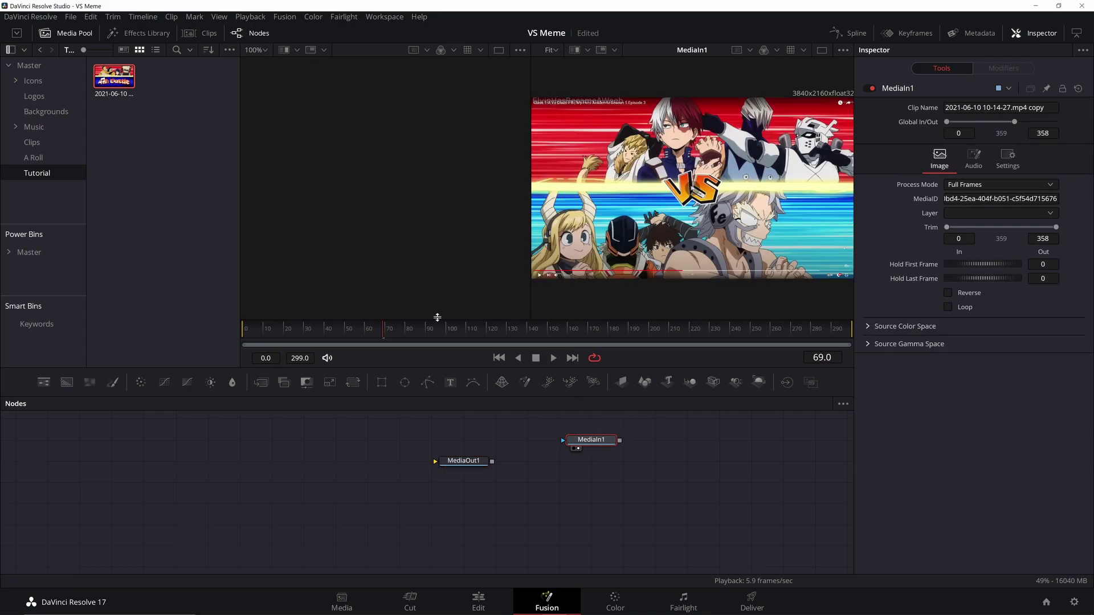
mouse_move(409, 330)
left_mouse_down()
mouse_move(584, 329)
mouse_move(427, 330)
left_mouse_up()
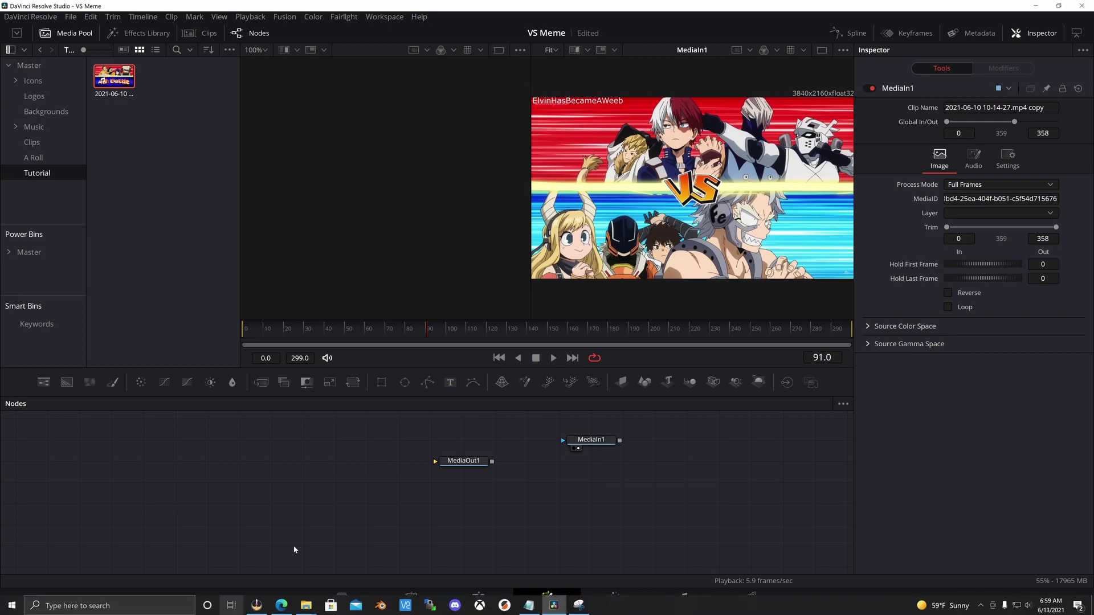
Add two separate Background nodes stacked beside MediaOut1 and delete the automatically added Merge node
left_click(67, 382)
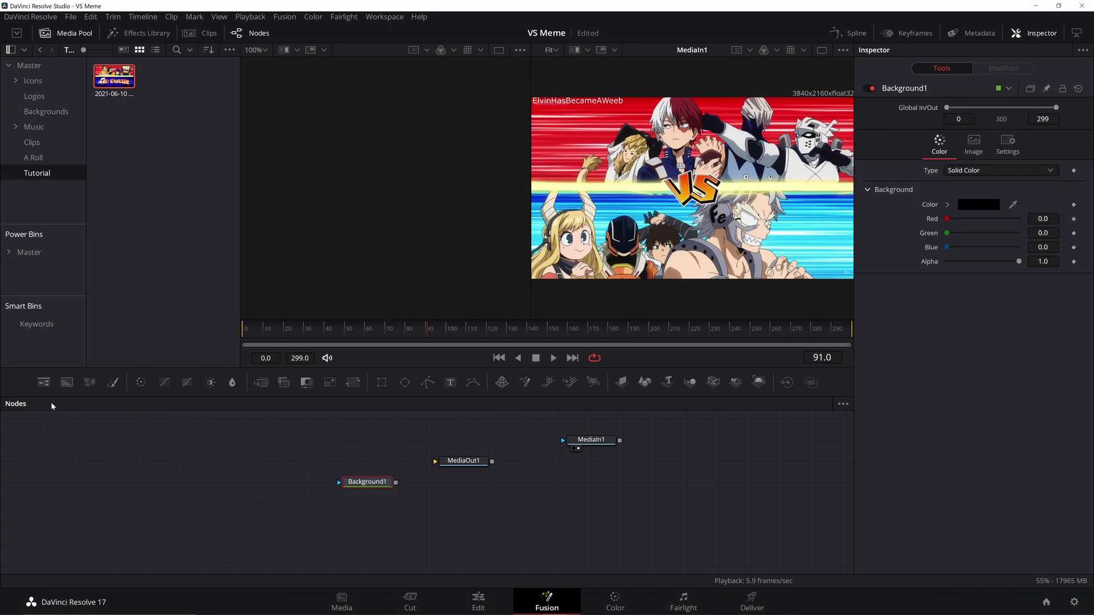
left_click_drag(356, 483, 323, 462)
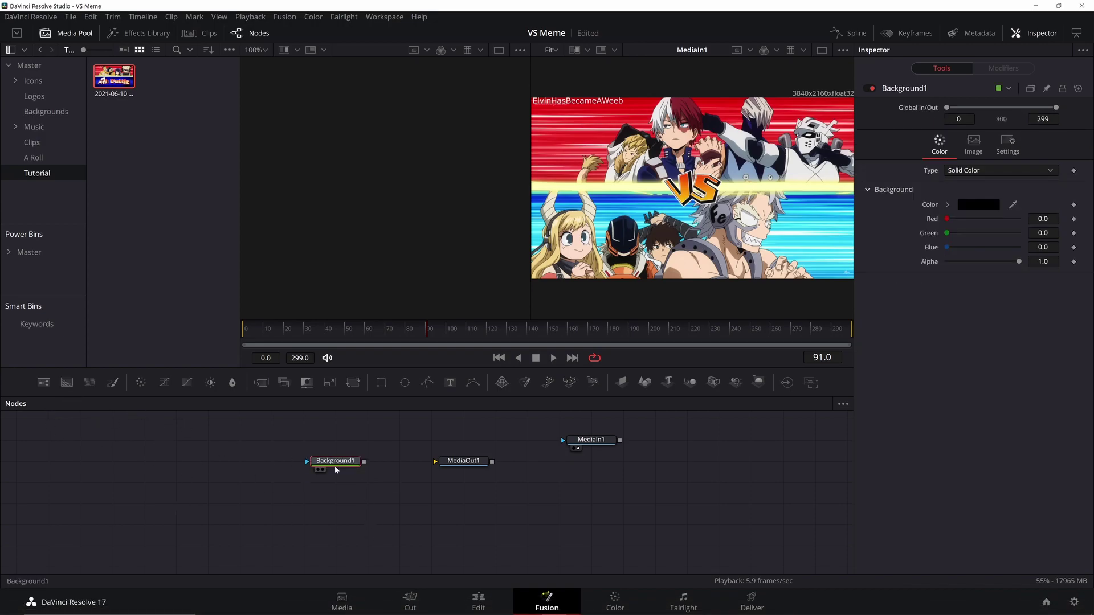
left_click(66, 382)
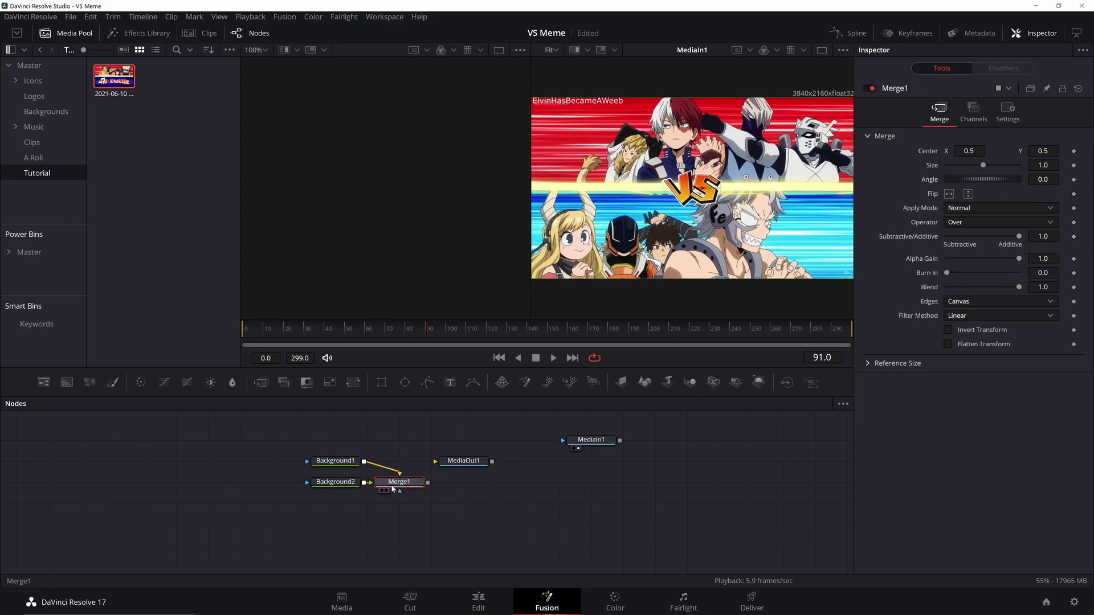
key("Delete")
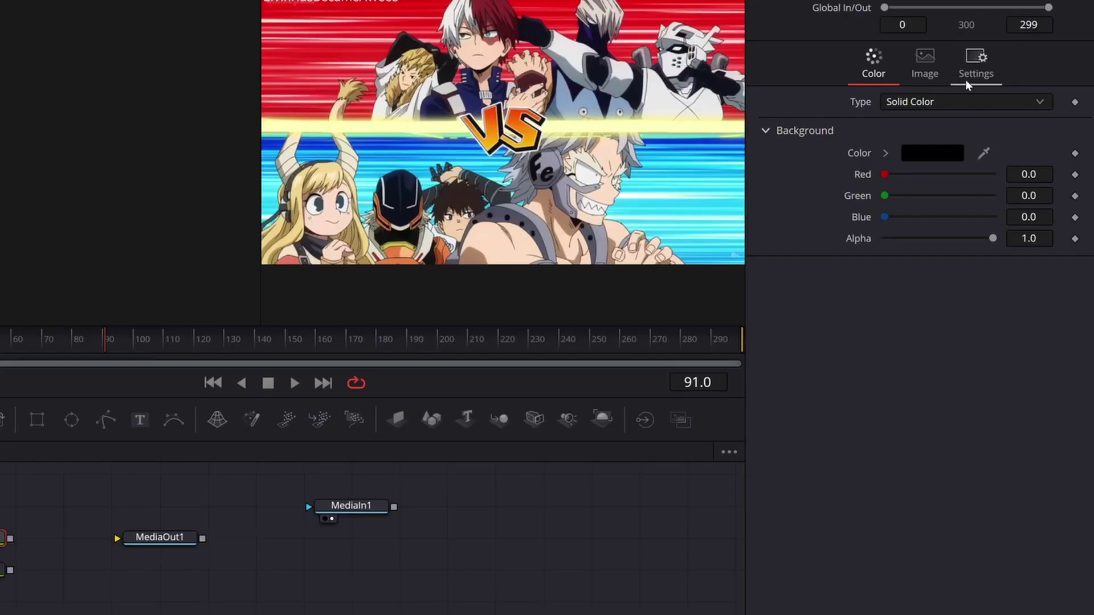
Change Background1 to a Gradient fill and add a colour stop at about 0.49 on the gradient
left_click(918, 107)
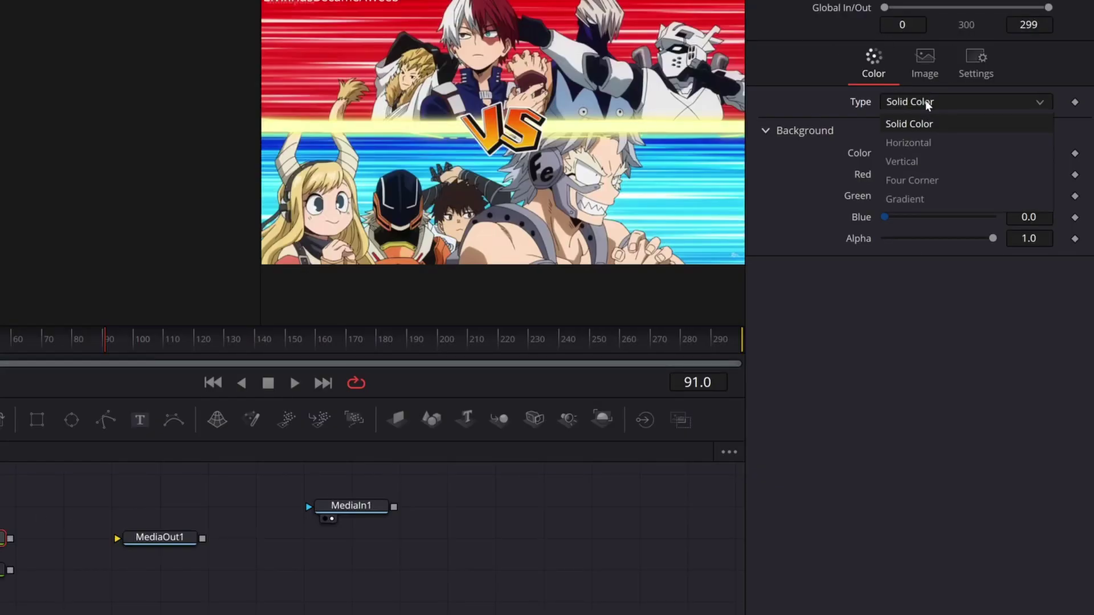
left_click(923, 199)
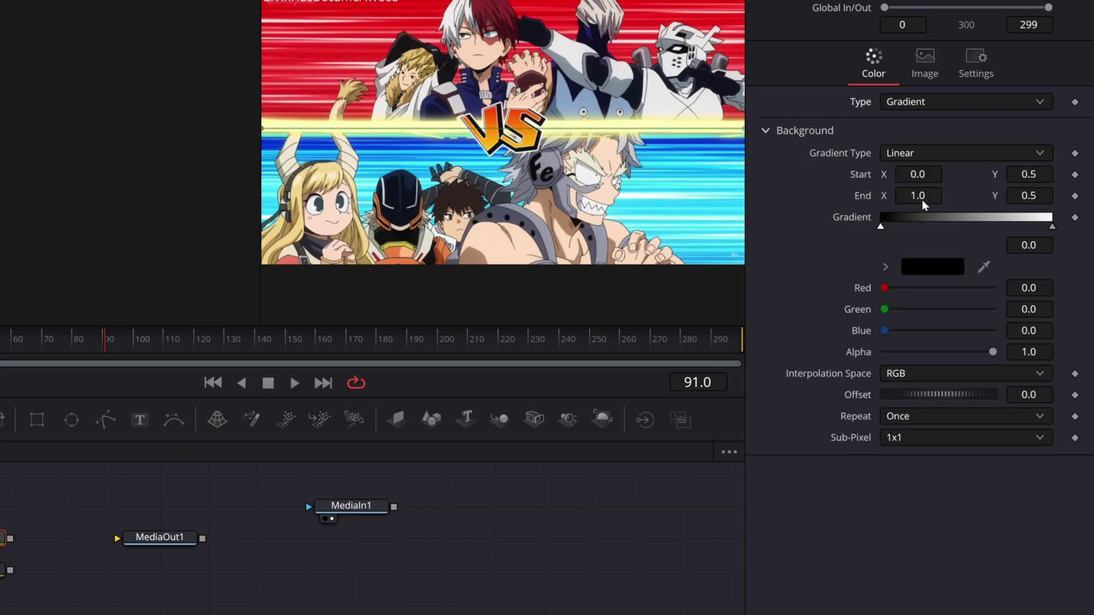
left_click(963, 222)
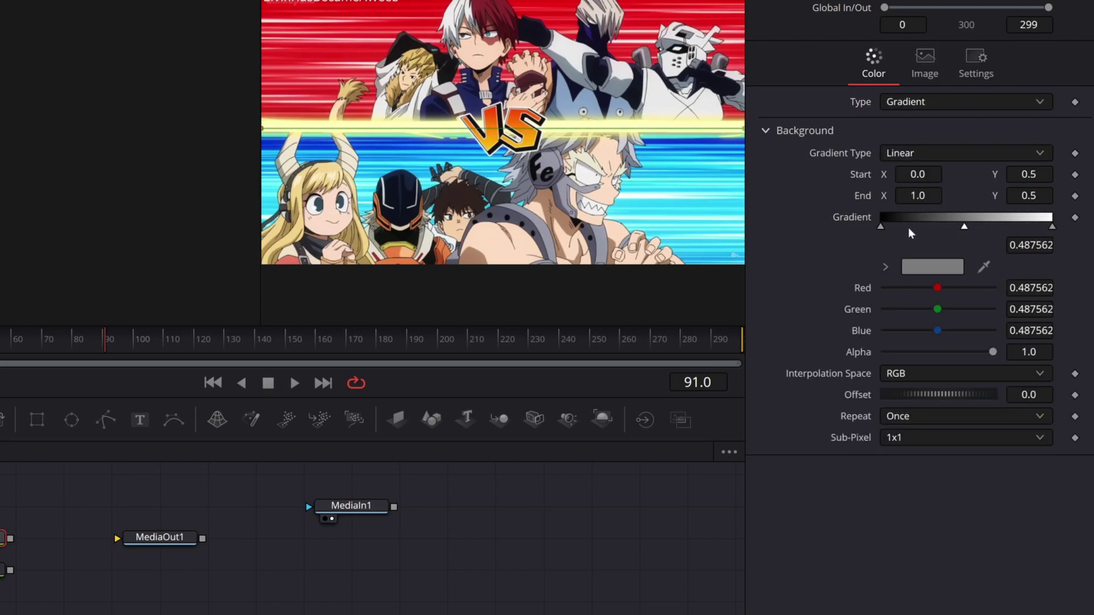
Sample reds from the reference image's upper half for the start, middle and end stops of Background1's gradient
left_click(879, 227)
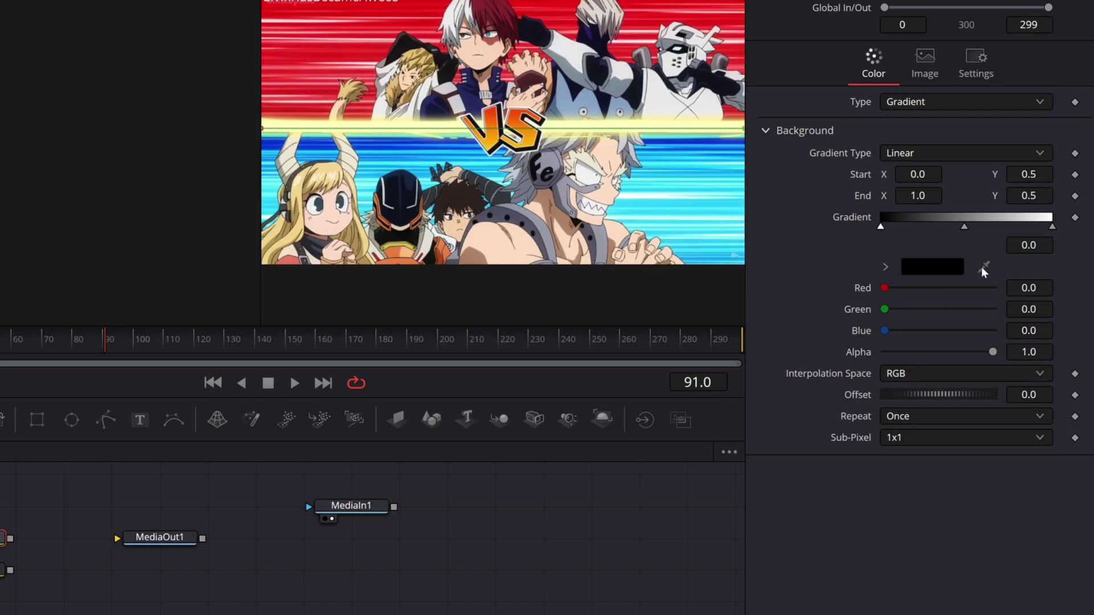
left_click_drag(981, 267, 725, 4)
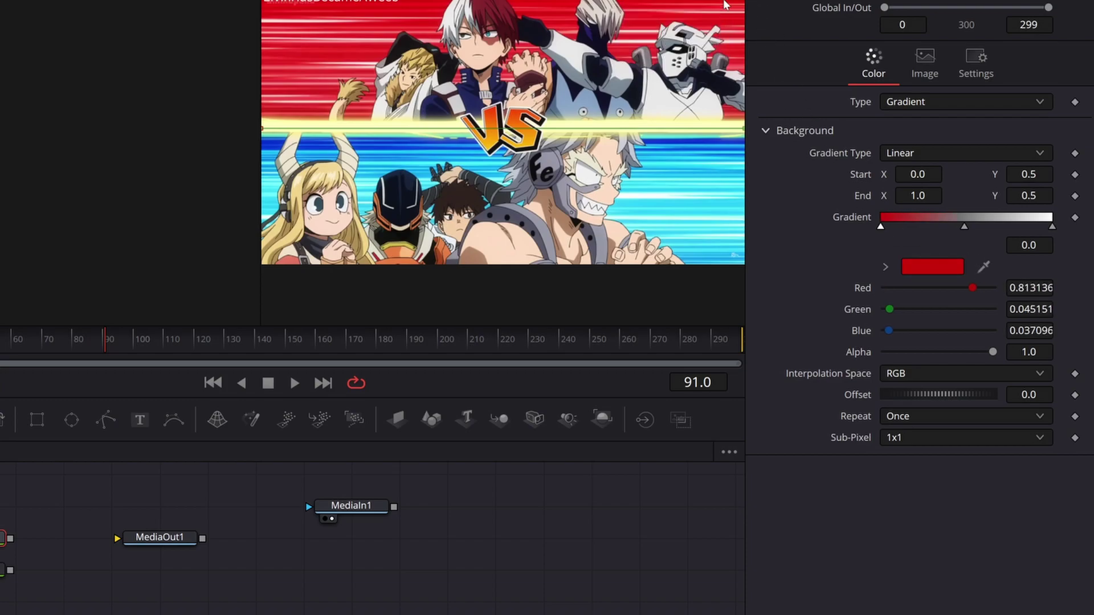
left_click(964, 226)
left_click_drag(983, 267, 739, 42)
left_click(1052, 226)
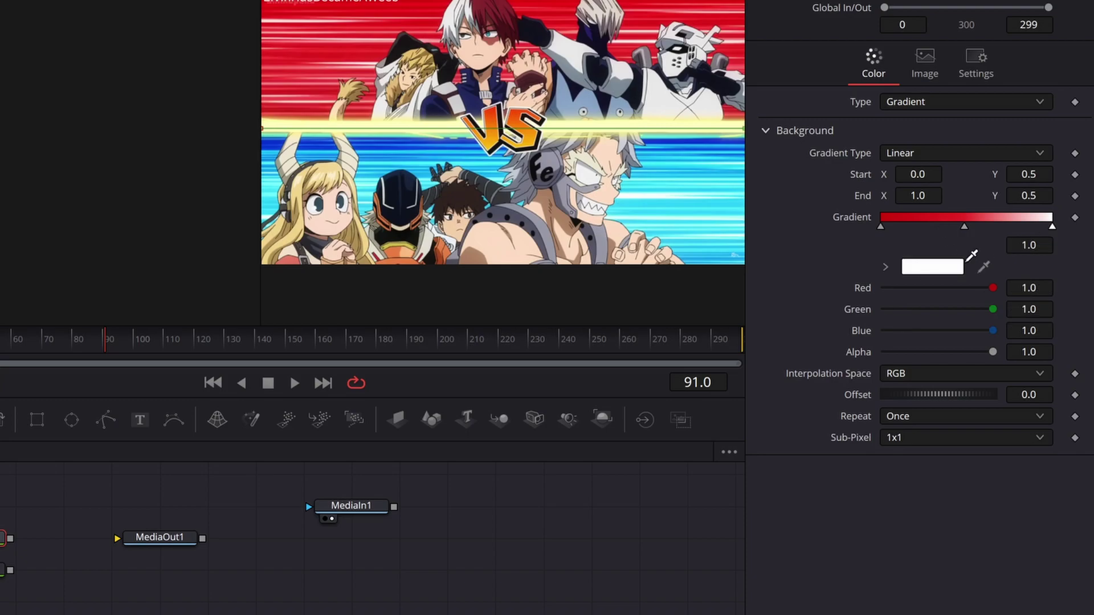
left_click_drag(972, 255, 312, 113)
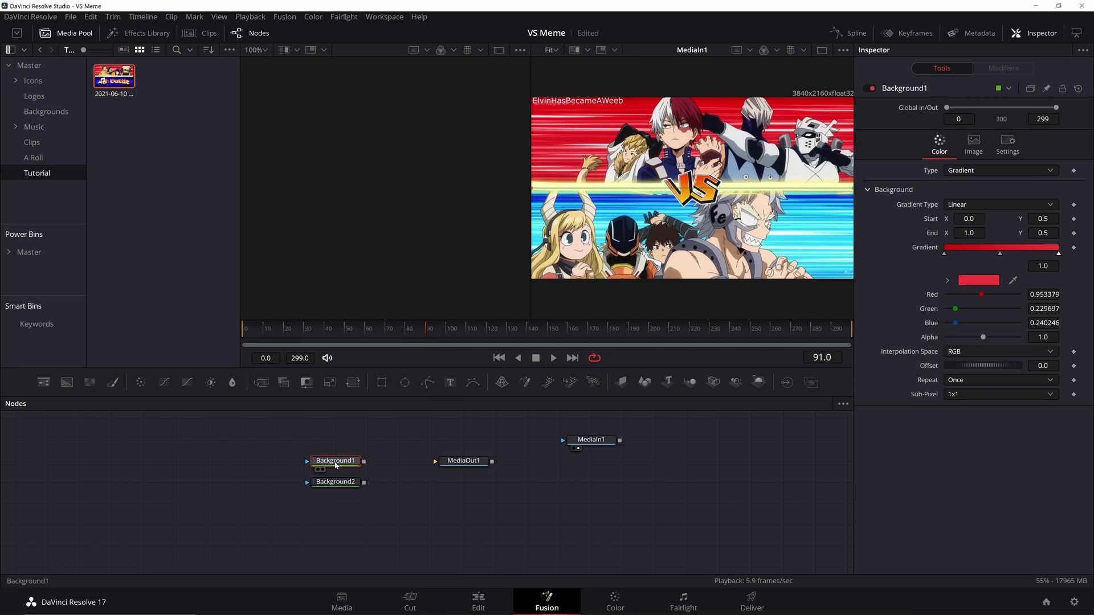
Display Background1 in the empty viewer and resample its middle gradient stop with a lighter red from the reference image
left_click_drag(335, 461, 354, 276)
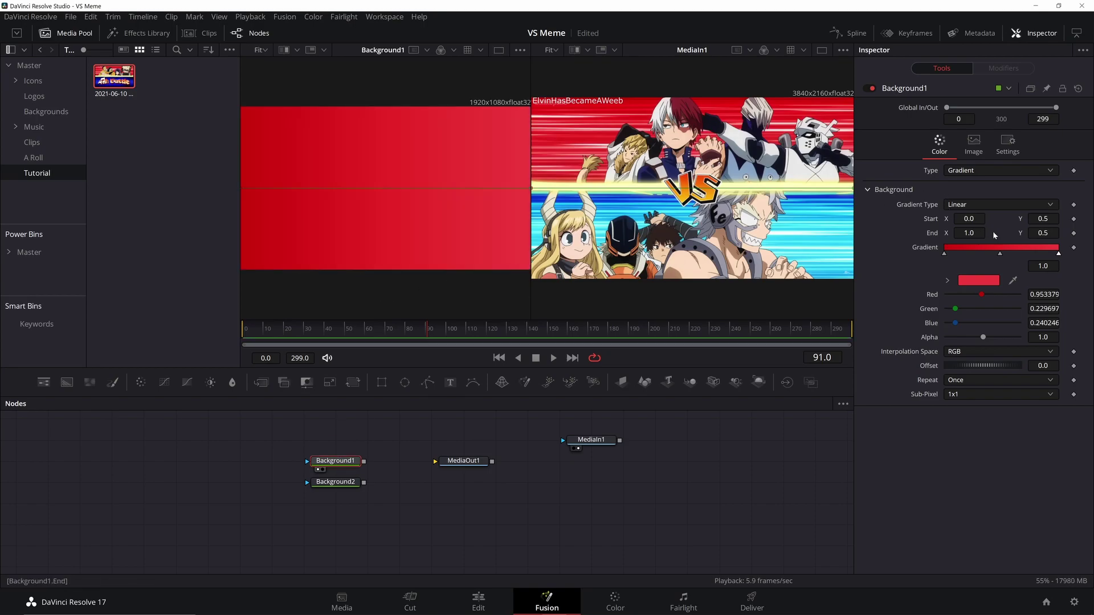
left_click(1000, 254)
left_click_drag(1014, 280, 851, 144)
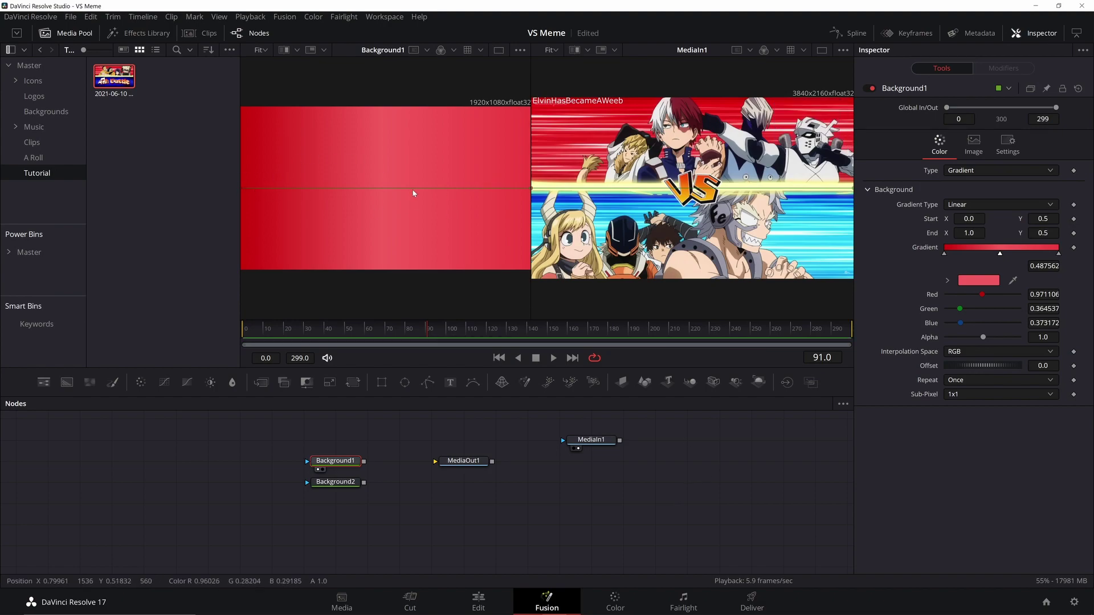
Make Background1's gradient run vertically, starting at about X 0.47, Y -0.01 and ending at about X 0.47, Y 1.0
left_click_drag(238, 187, 233, 188)
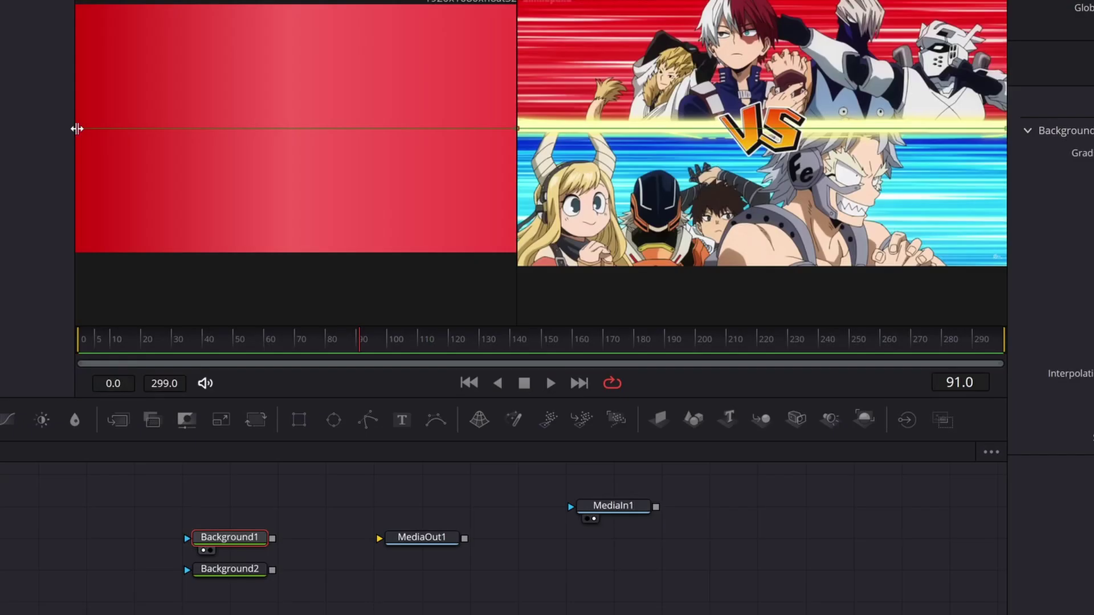
left_click_drag(81, 130, 284, 256)
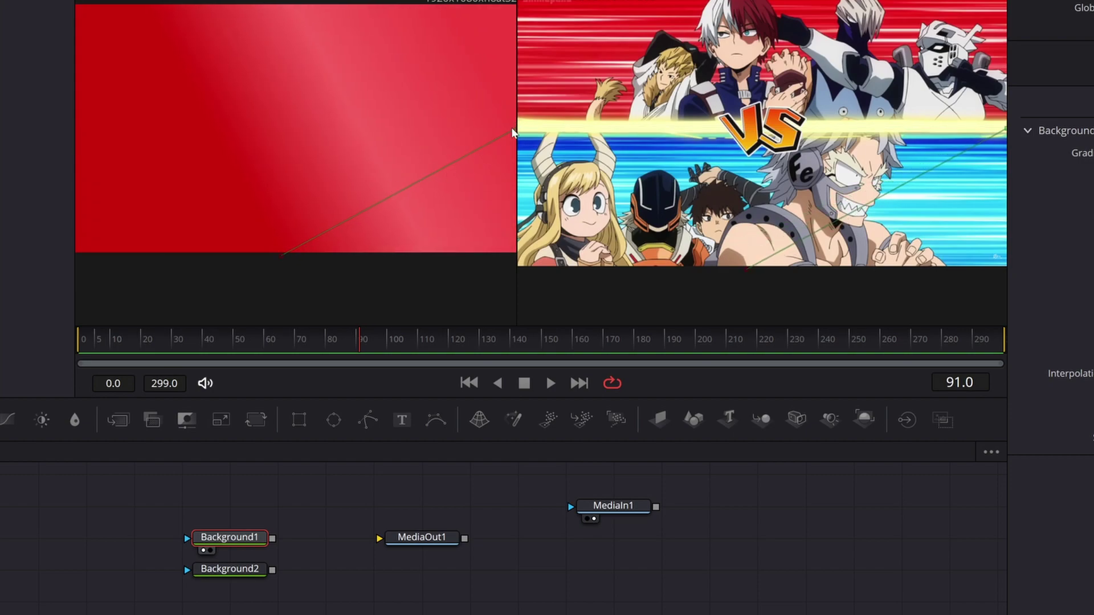
left_click_drag(514, 129, 501, 128)
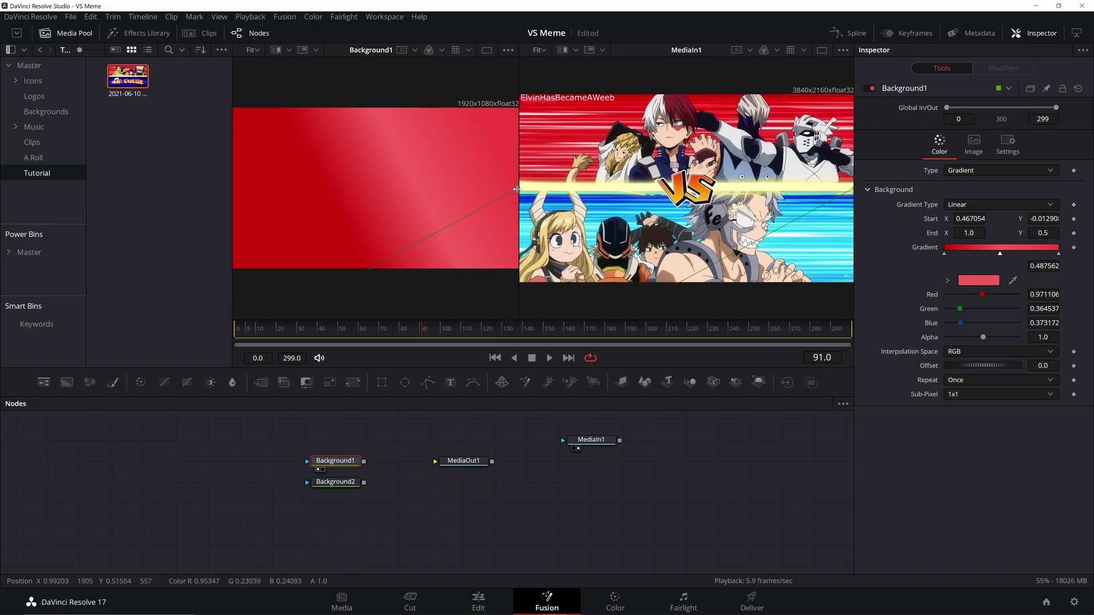
left_click_drag(516, 190, 366, 111)
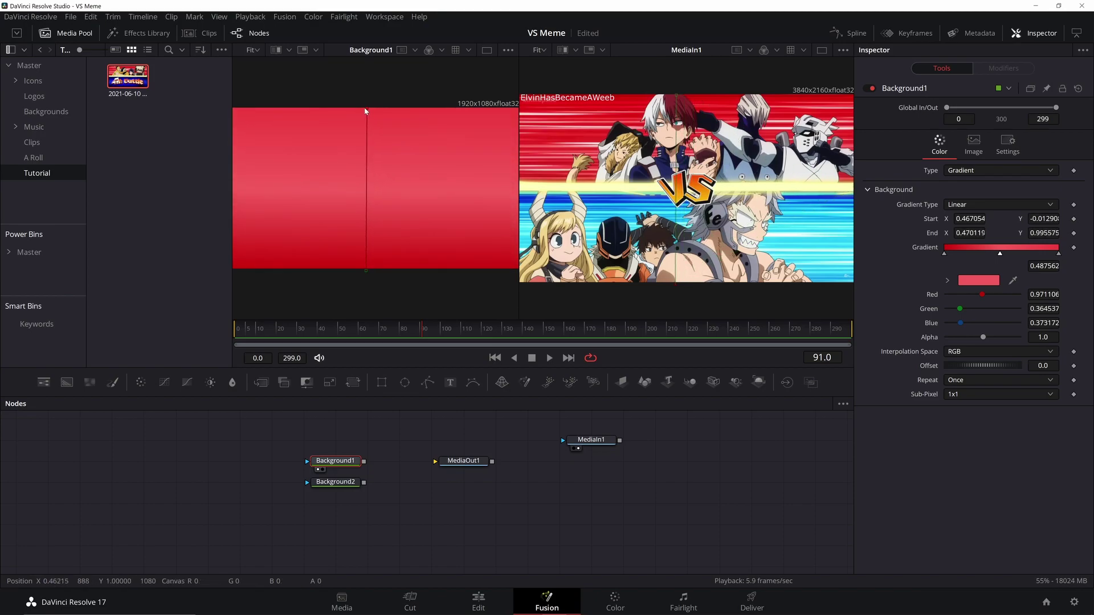
Change Background2 to a Gradient fill and add a colour stop at about 0.44 on the gradient
left_click(318, 483)
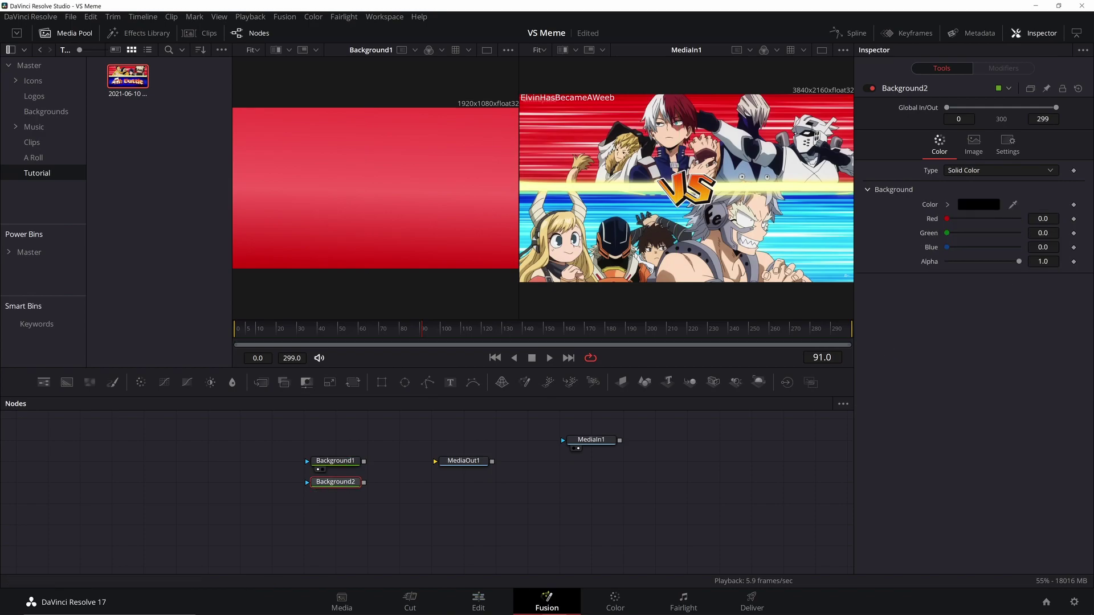
left_click(987, 170)
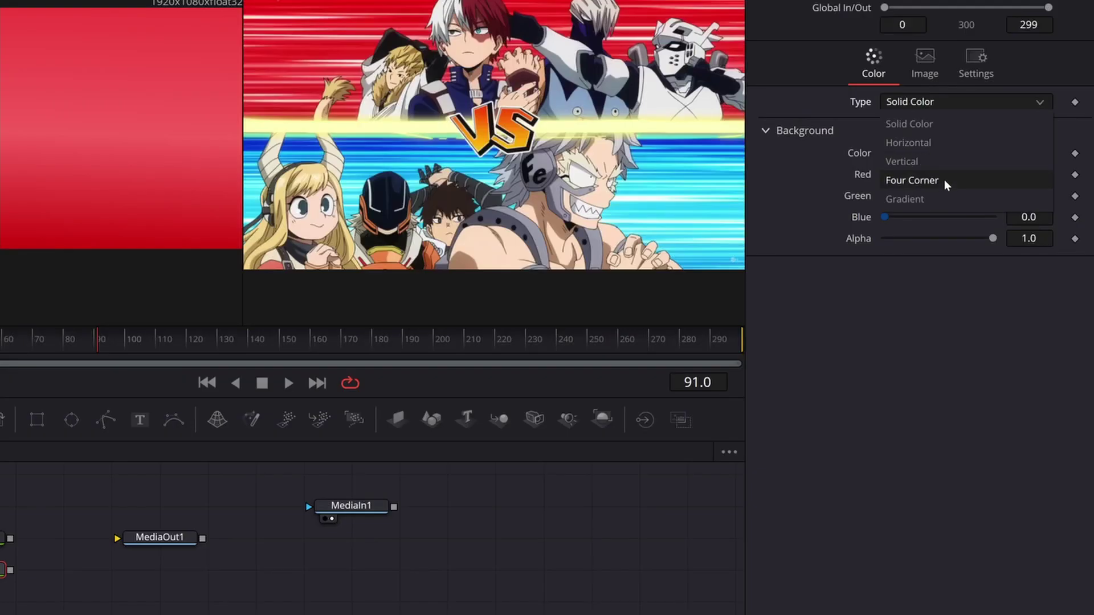
left_click(935, 202)
left_click(956, 220)
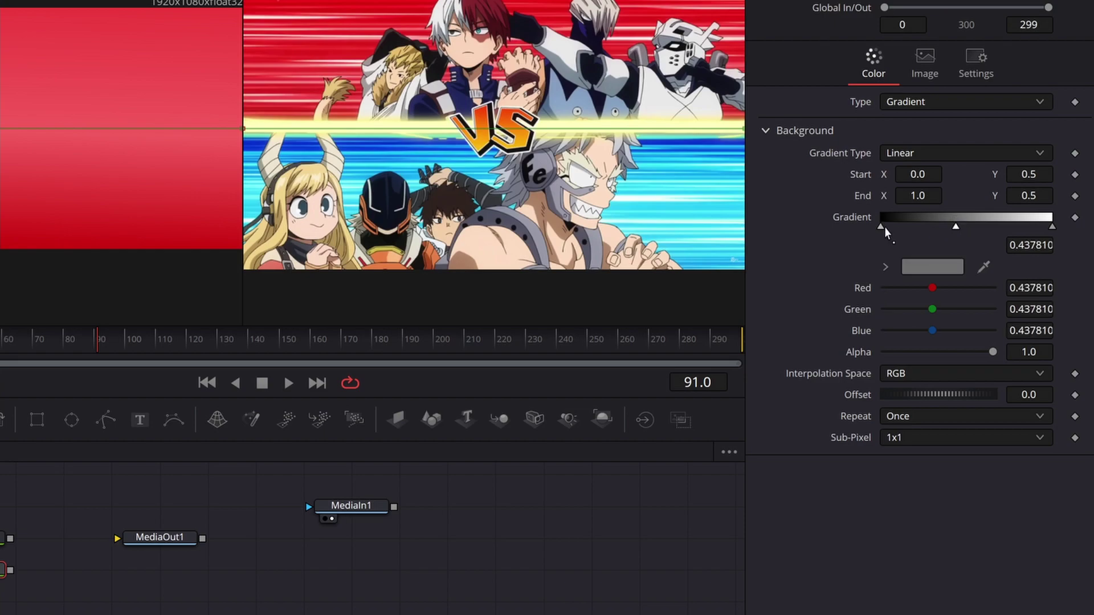
Sample a dark blue for Background2's start stop and a light blue for its middle stop from the reference image
left_click(881, 226)
left_click_drag(983, 267, 722, 132)
left_click(955, 227)
left_click_drag(983, 267, 696, 227)
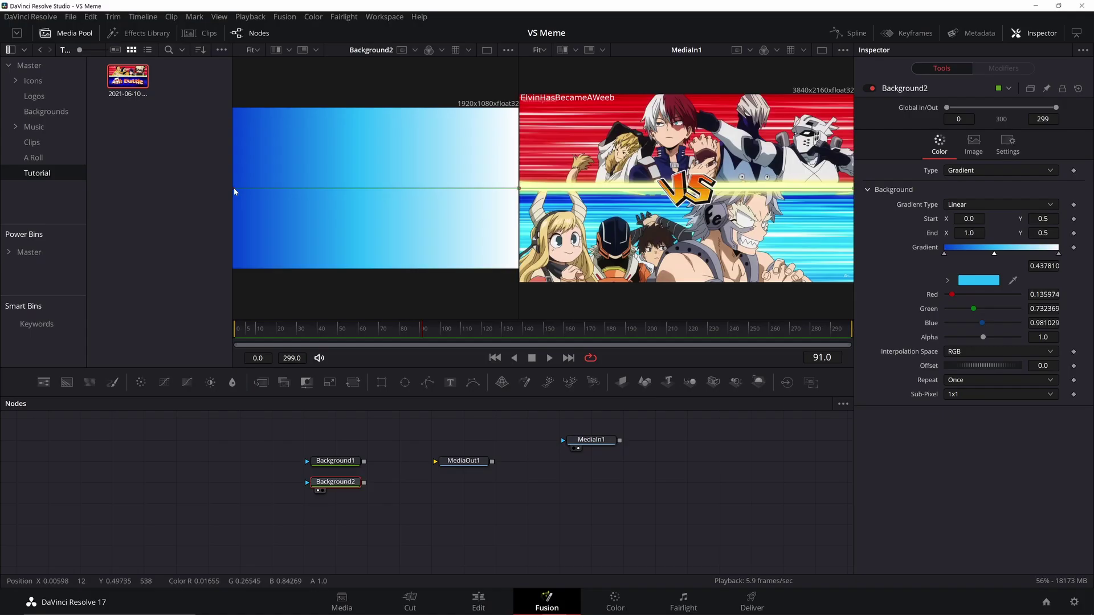
Run Background2's gradient vertically from the lower to the upper edge and sample a reference blue for its end stop
left_click_drag(237, 191, 360, 275)
left_click_drag(518, 188, 361, 109)
left_click(1059, 254)
left_click_drag(1012, 280, 773, 233)
Enlarge the node editor area and add a FastNoise node above the two Background nodes
left_click(458, 443)
left_click_drag(406, 421, 341, 501)
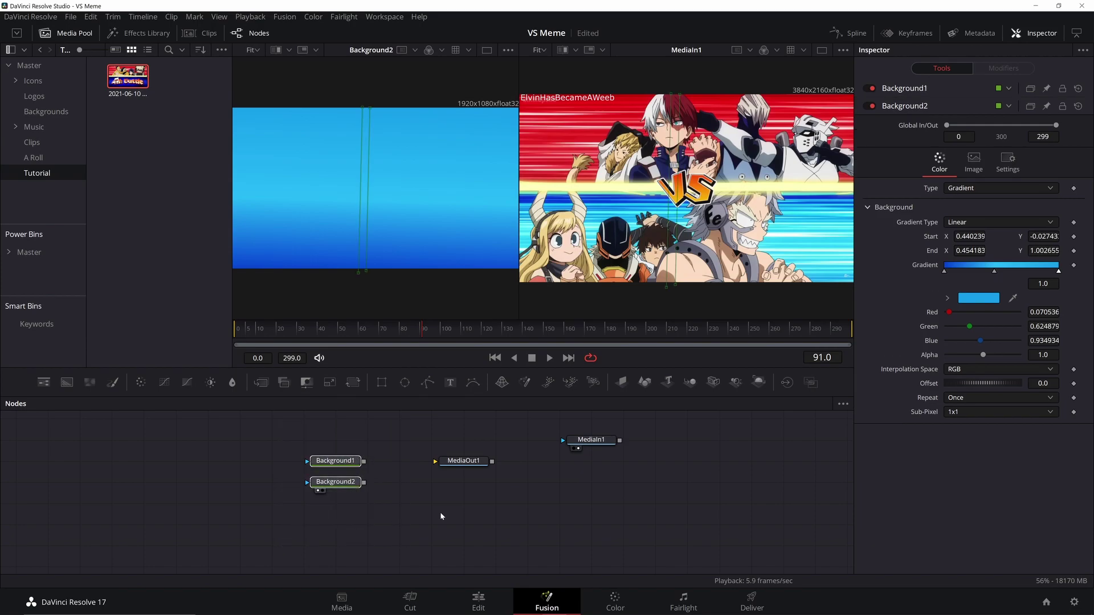
left_click(445, 506)
left_click_drag(443, 496, 502, 564)
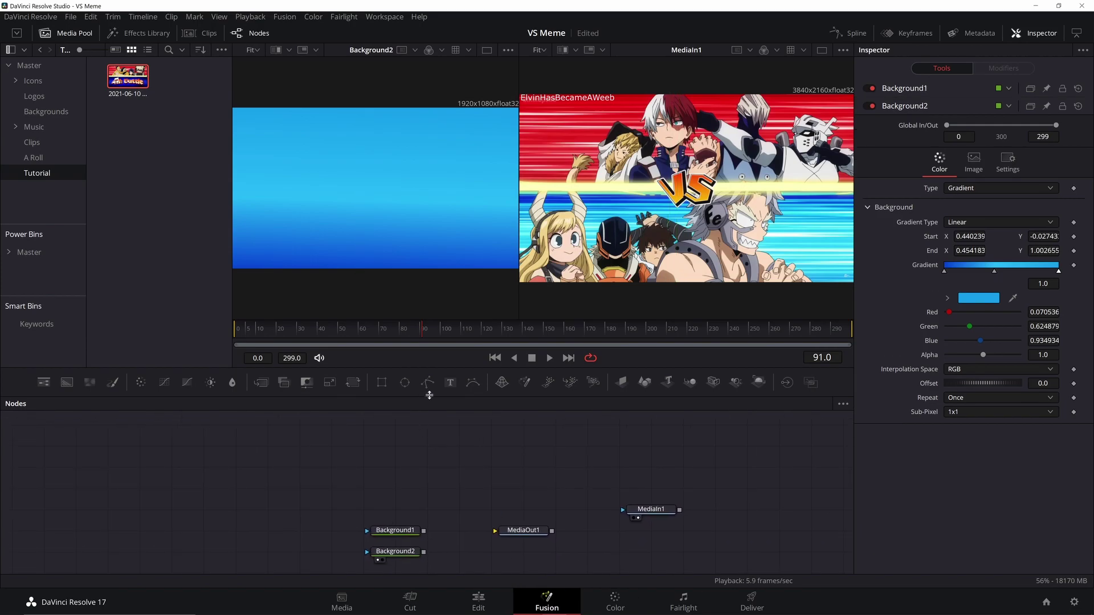
left_click_drag(429, 395, 431, 260)
key("ctrl+space")
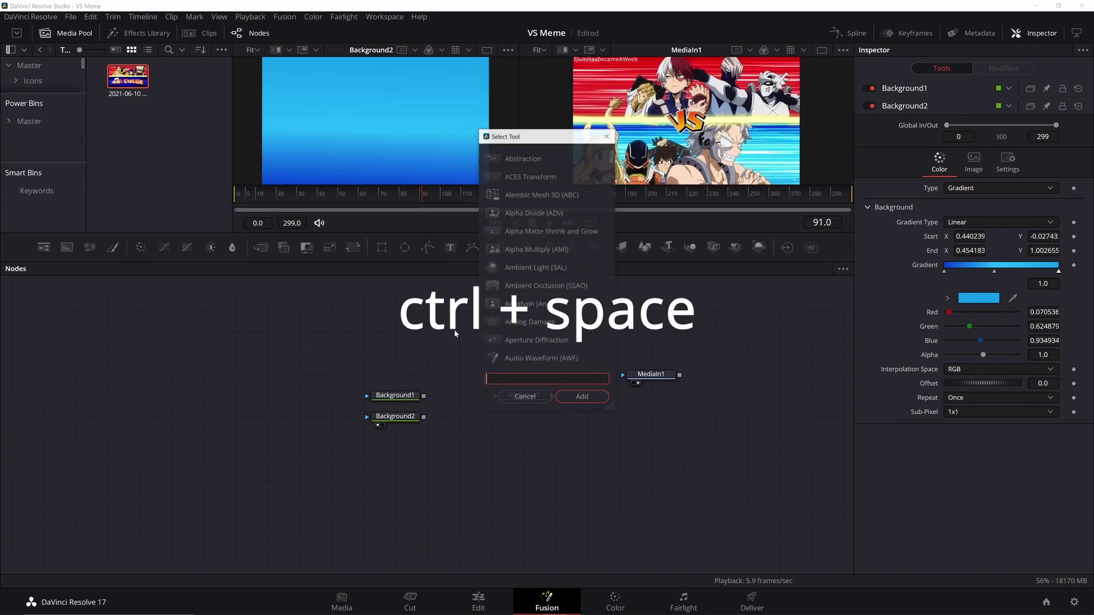
type("fast")
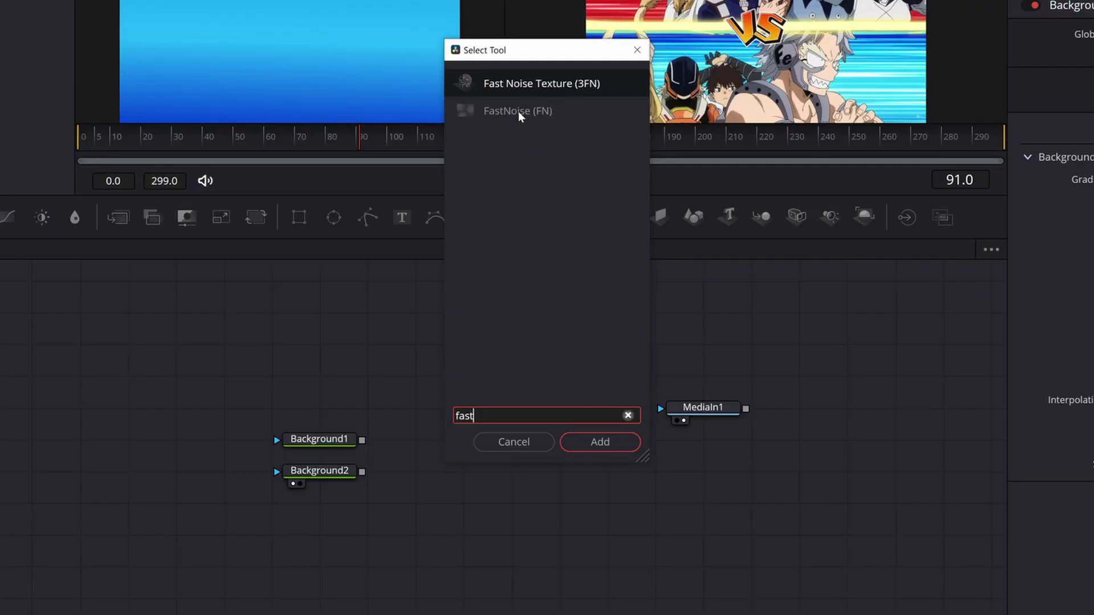
left_click(520, 116)
key("Return")
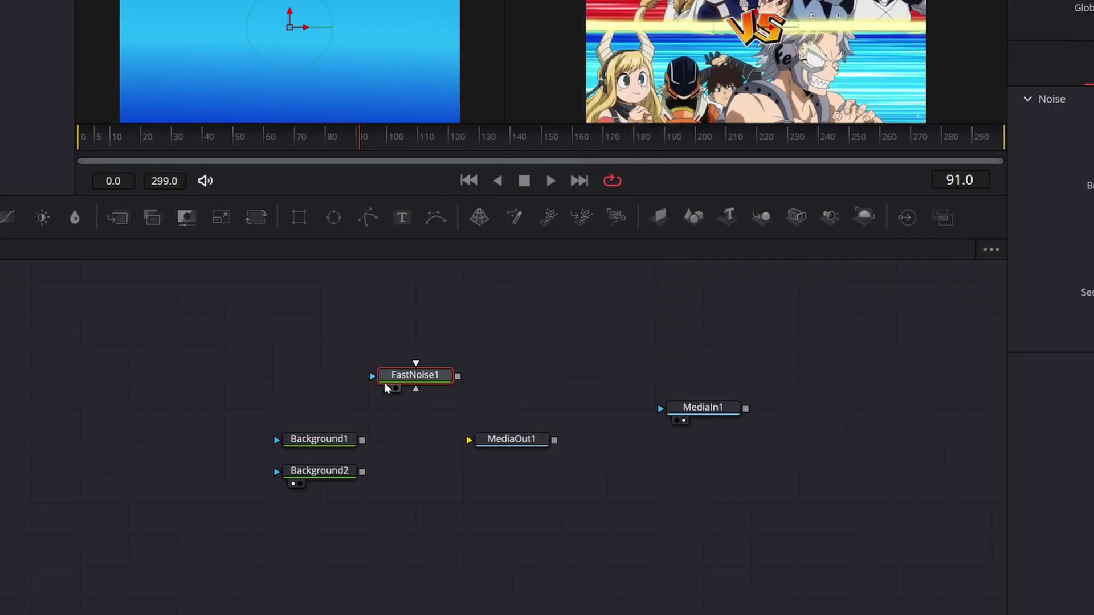
left_click_drag(408, 377, 264, 377)
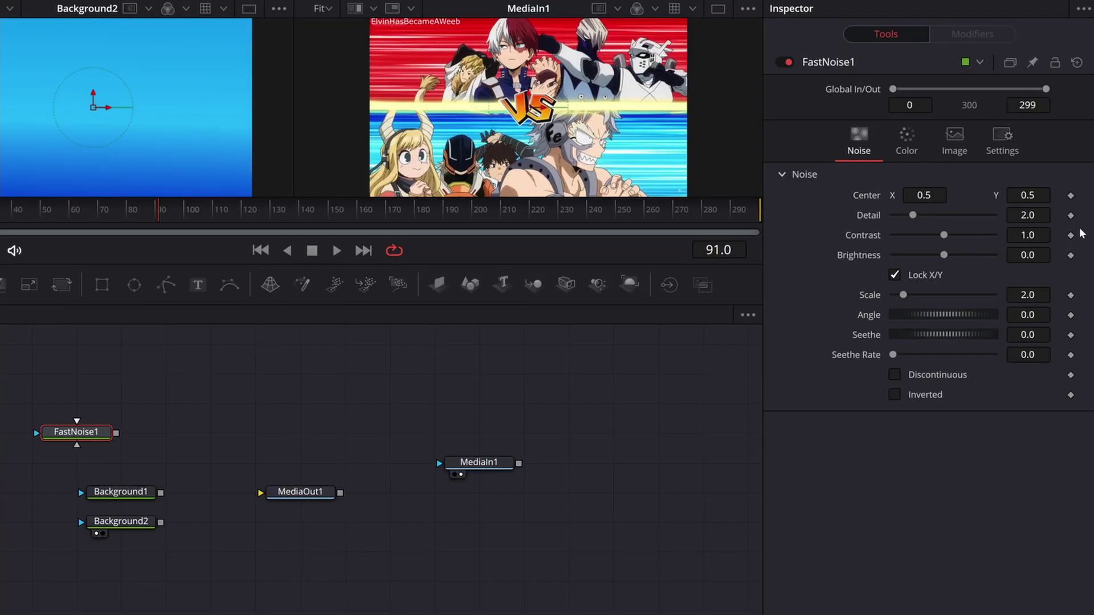
Set the FastNoise node's Detail to 10.0 and Contrast to about 2.08, and display it in the first viewer
left_click_drag(912, 216, 1011, 206)
mouse_move(945, 238)
left_mouse_down()
mouse_move(931, 238)
mouse_move(957, 235)
left_mouse_up()
key("1")
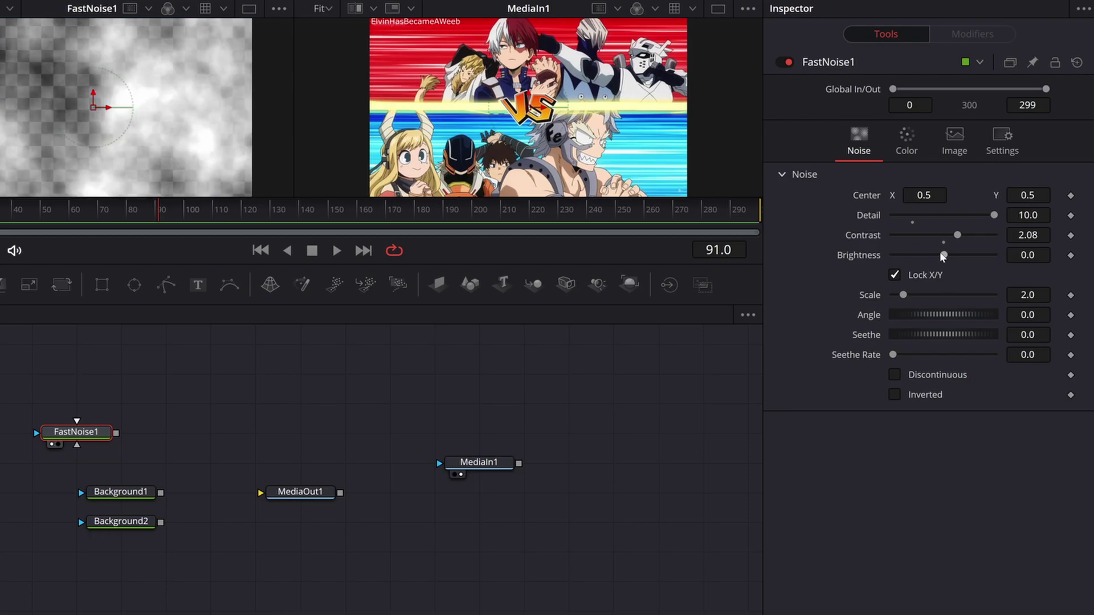
Set the FastNoise Brightness to -1.0, unlock X/Y, and stretch it into horizontal streaks with X Scale about 0.31 and Y Scale 20.0
left_click_drag(944, 256, 826, 267)
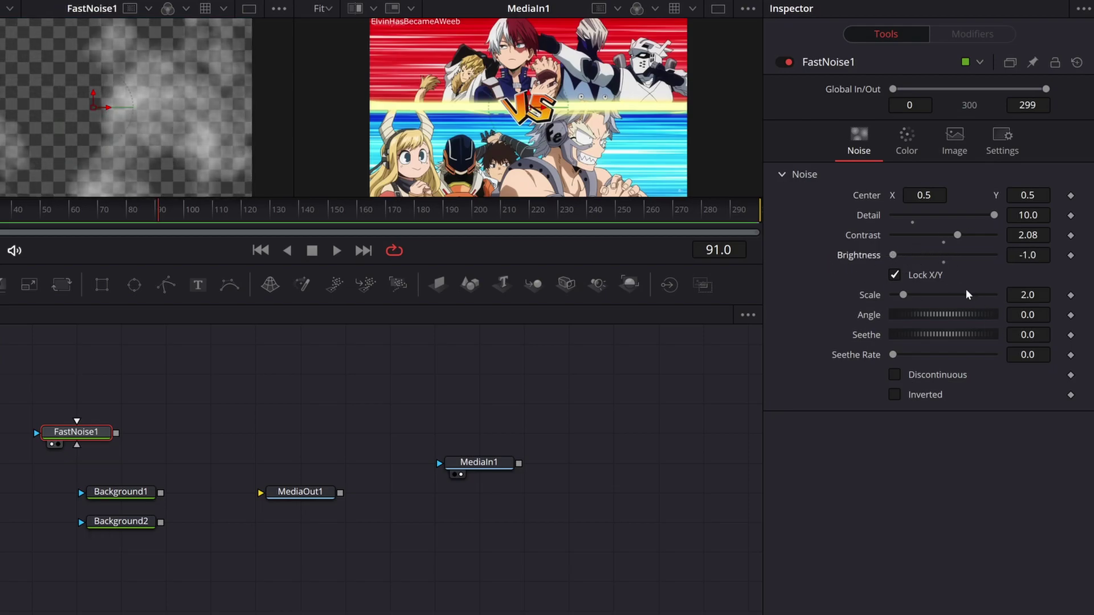
left_click(893, 277)
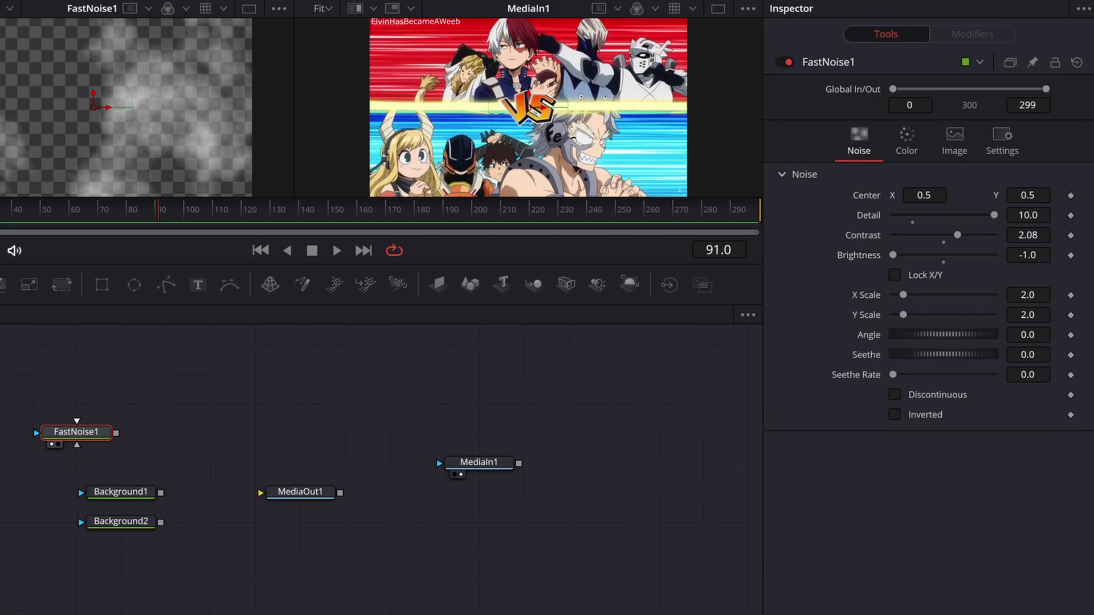
mouse_move(904, 297)
left_mouse_down()
mouse_move(908, 317)
mouse_move(1044, 302)
left_mouse_up()
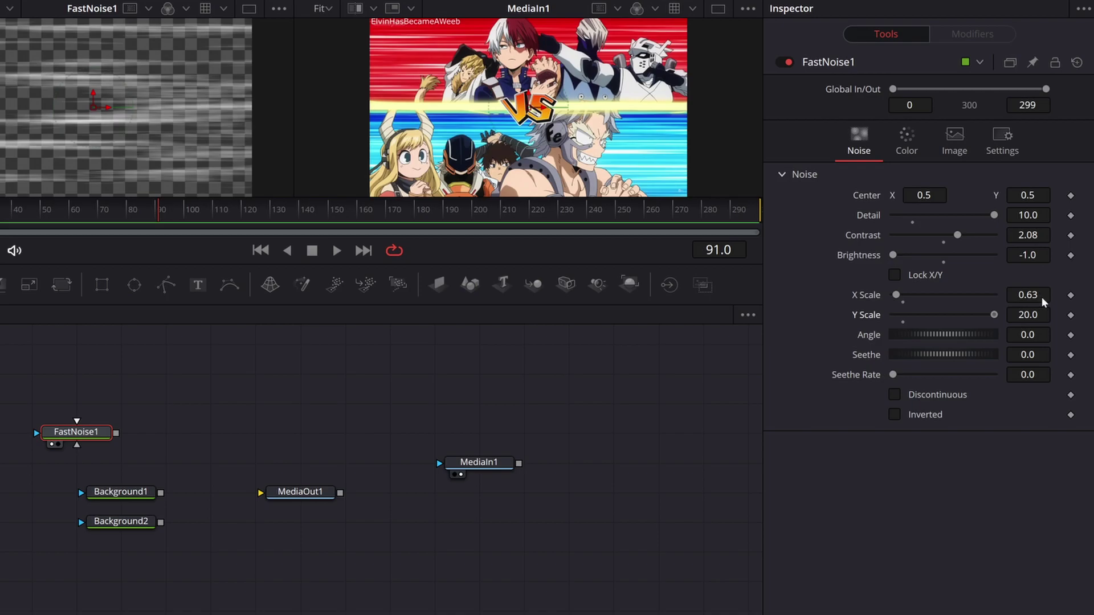
left_click_drag(895, 295, 897, 298)
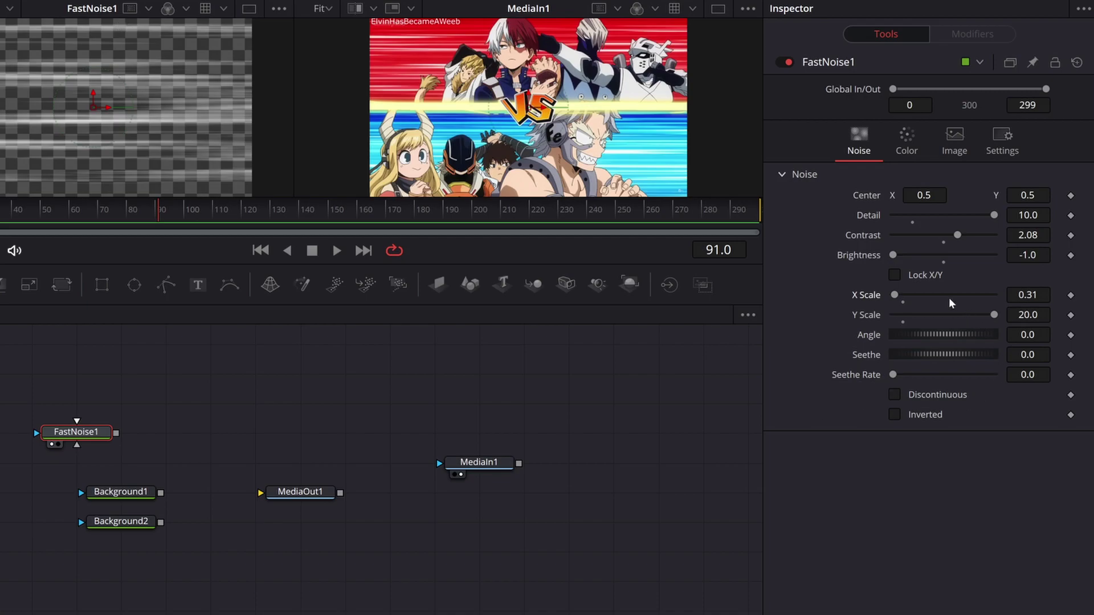
Animate the noise with Seethe about 0.087 and Seethe Rate about 0.039, and preview the motion
mouse_move(923, 354)
left_mouse_down()
mouse_move(937, 356)
mouse_move(918, 355)
mouse_move(896, 380)
left_mouse_up()
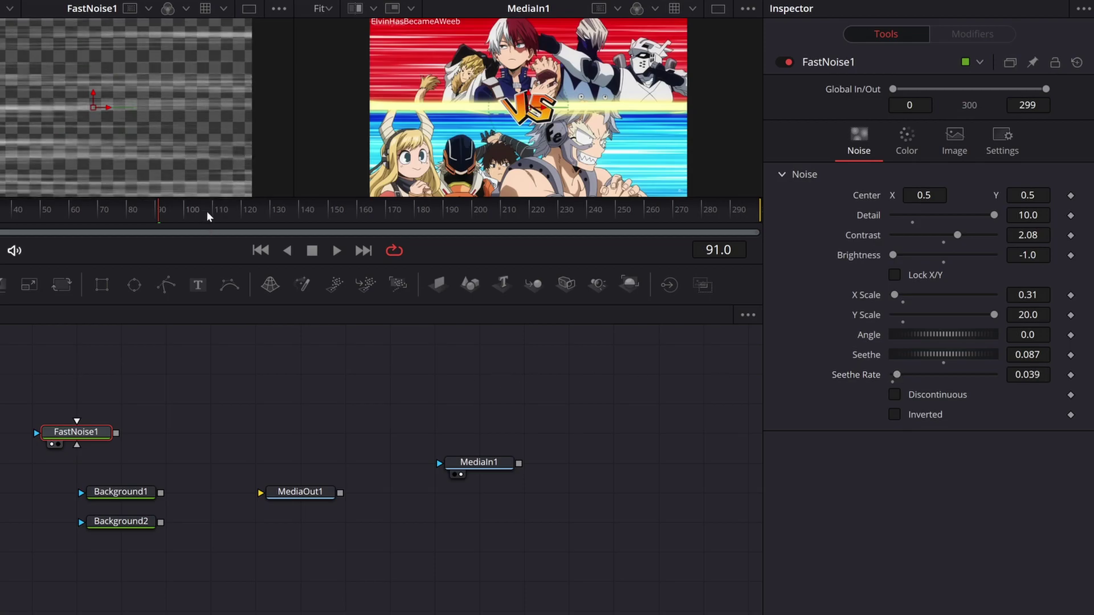
key("space")
key("space")
left_click(147, 212)
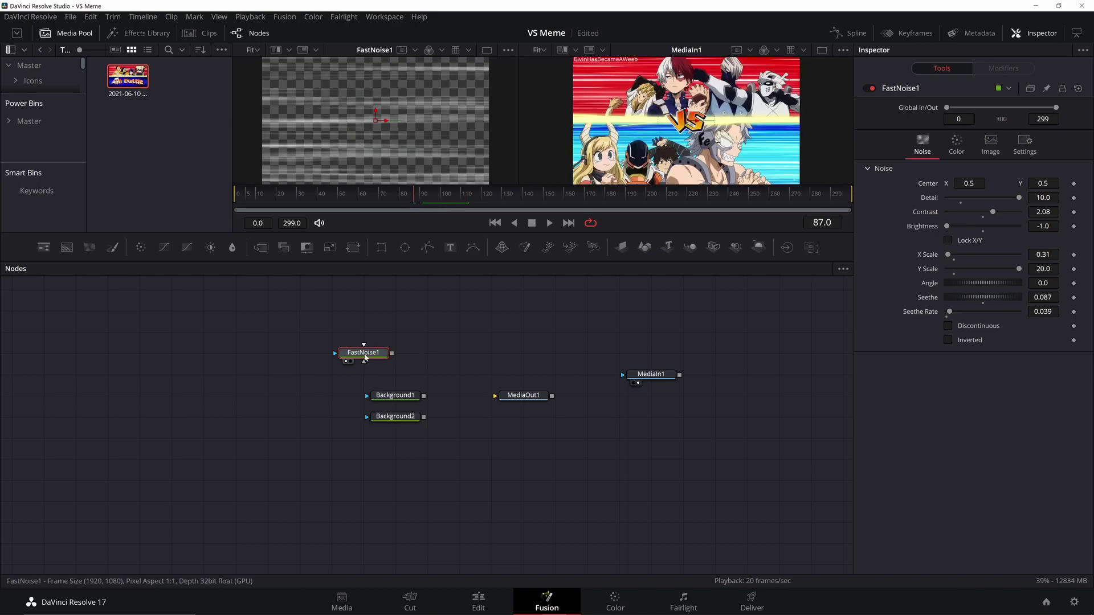
Merge FastNoise1 over Background1 and move Background2 farther below in the node graph
left_click_drag(365, 357, 432, 396)
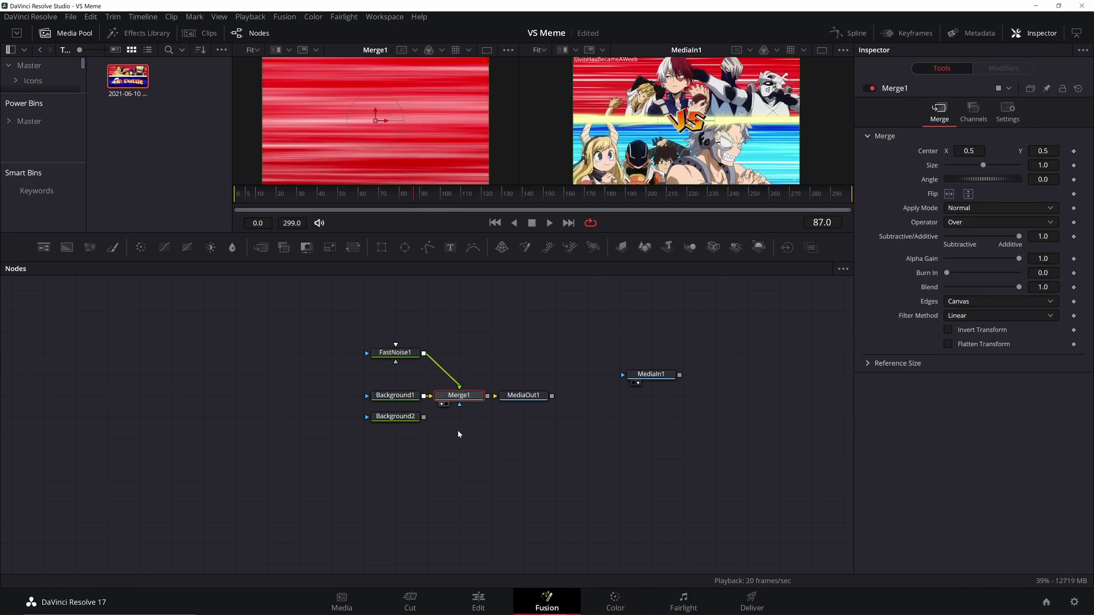
left_click_drag(406, 418, 406, 481)
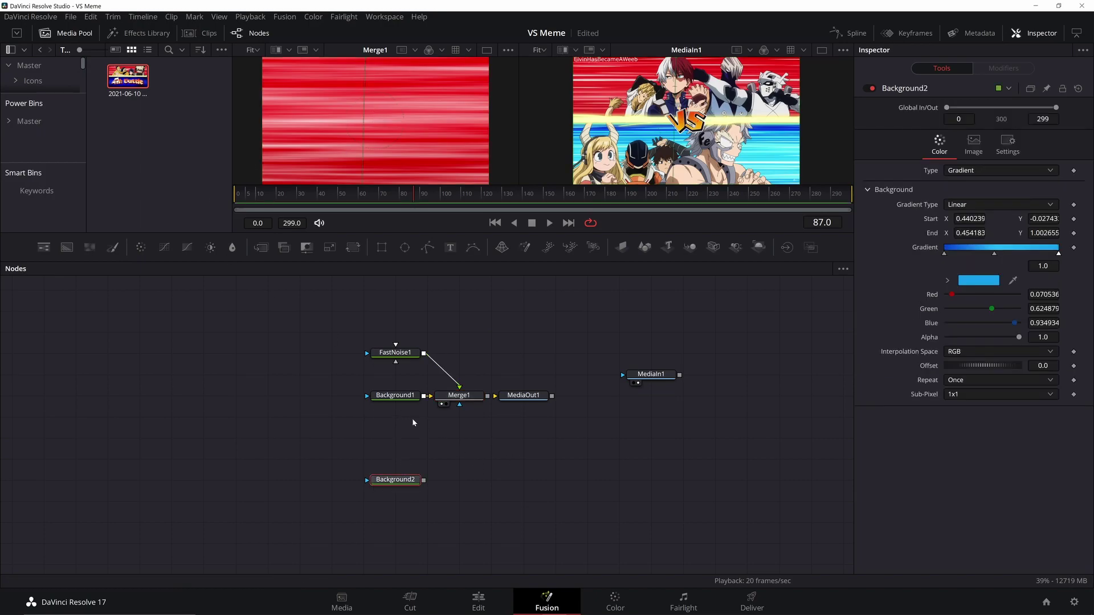
Merge a copy of FastNoise1 over Background2, and merge the red Merge1 result over the blue Merge2 result
left_click(391, 354)
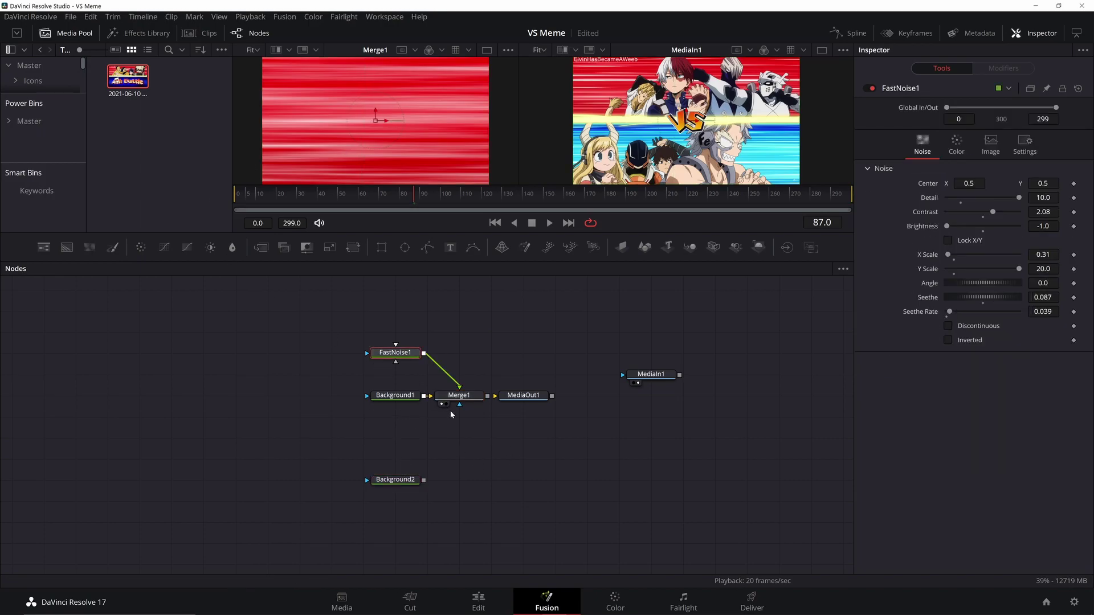
left_click(452, 452)
key("ctrl+v")
left_click_drag(438, 438, 424, 480)
left_click_drag(487, 396, 487, 482)
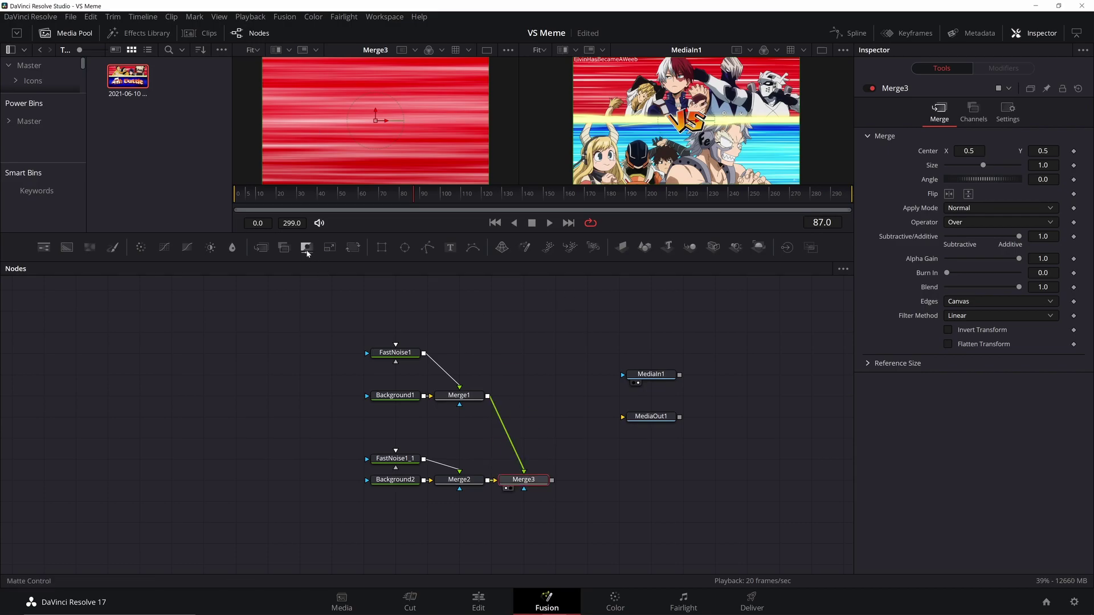
Add a Triangle mask node and connect it to the effect mask input of Merge3
left_click(456, 310)
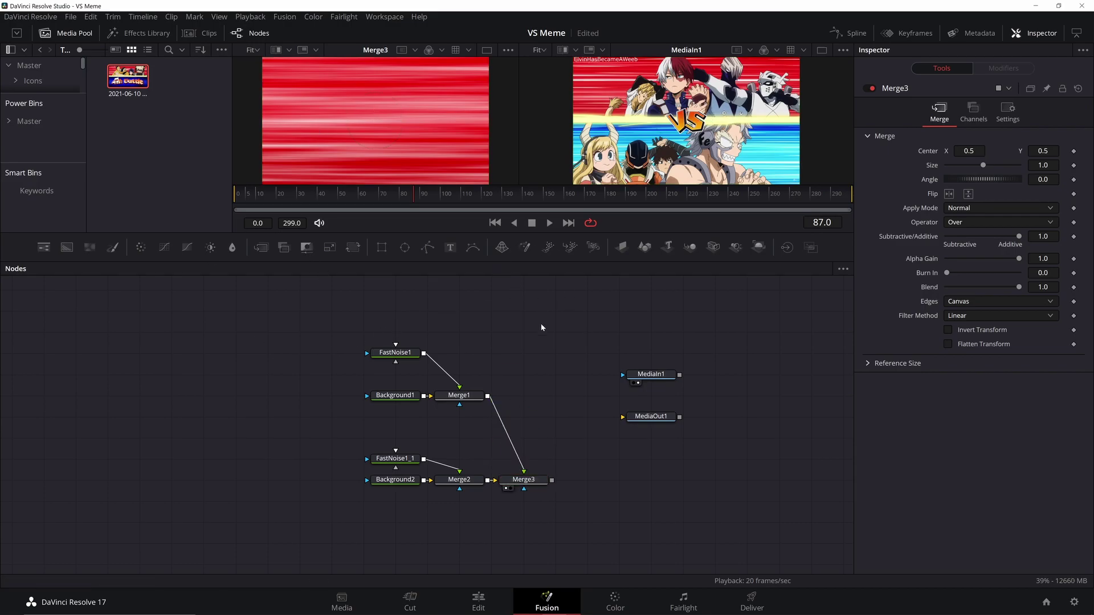
key("shift+space")
type("FastNoise")
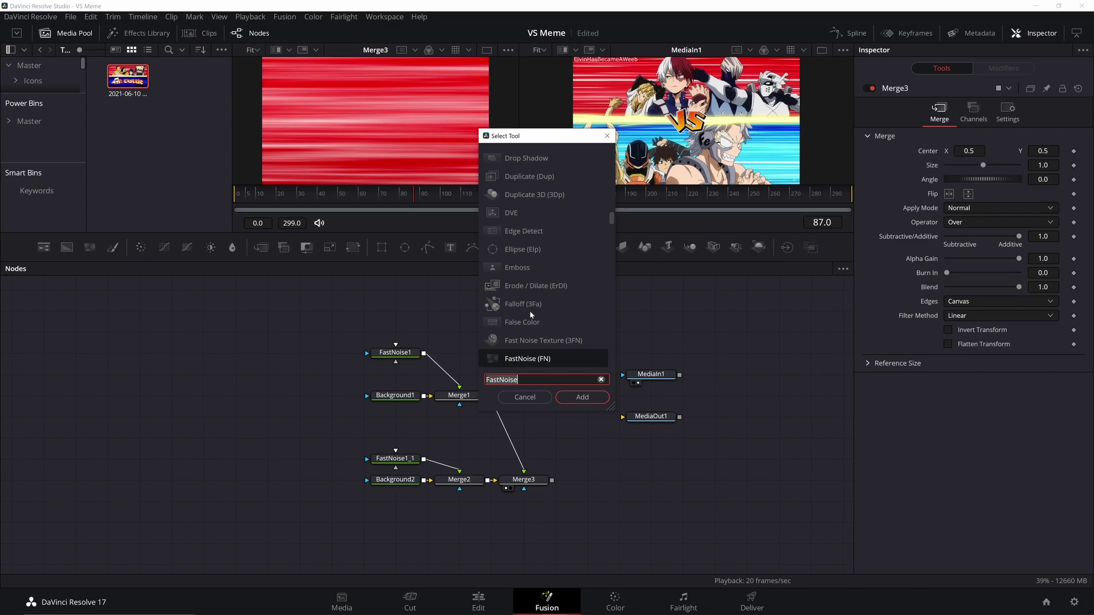
key("BackSpace")
key("BackSpace")
key("BackSpace")
key("BackSpace")
key("BackSpace")
key("BackSpace")
key("BackSpace")
key("BackSpace")
key("BackSpace")
type("trian")
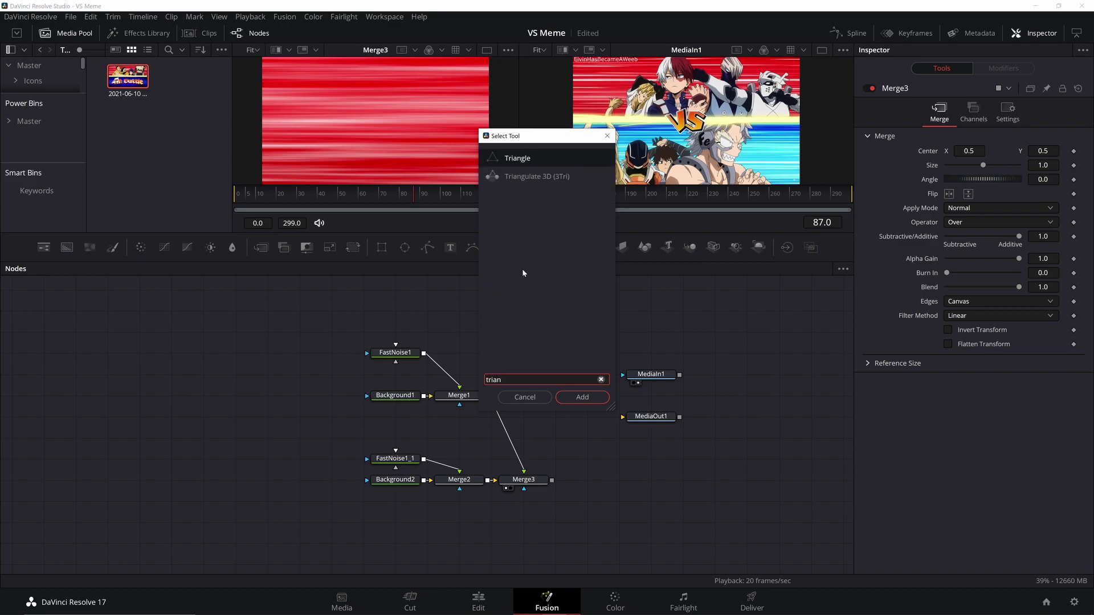
key("Return")
left_click_drag(561, 337, 310, 421)
left_click_drag(514, 522, 523, 489)
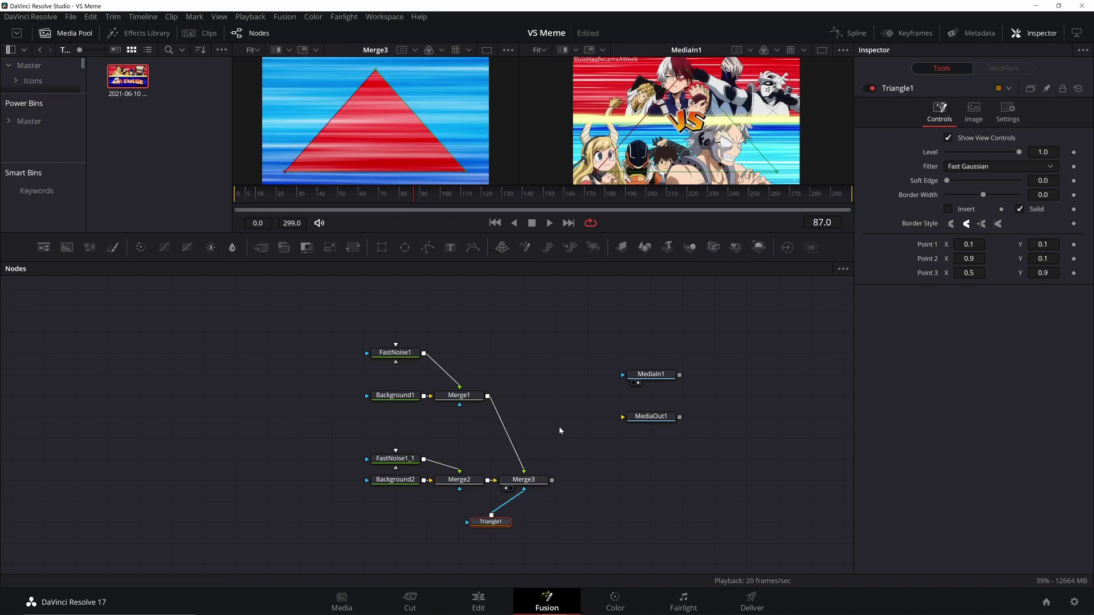
Place the triangle's points just outside the frame's lower-left, upper-right and upper-left corners to split red and blue diagonally
left_click_drag(425, 118, 449, 115)
left_click_drag(397, 74, 280, 58)
left_click_drag(306, 177, 277, 190)
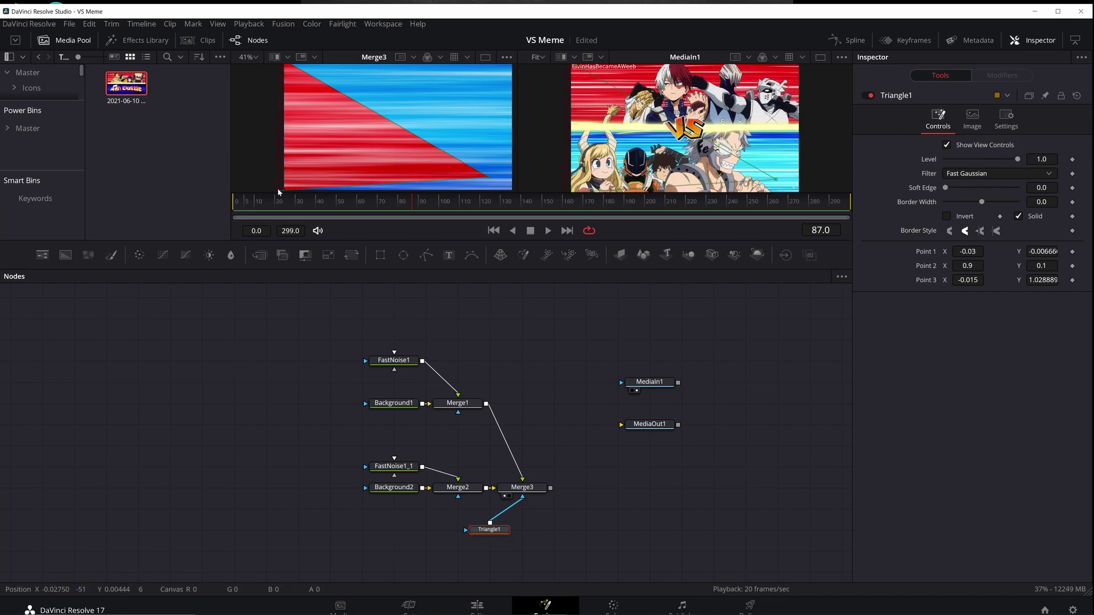
left_click_drag(489, 177, 550, 107)
scroll(483, 108, "down", 1)
scroll(483, 108, "up", 1)
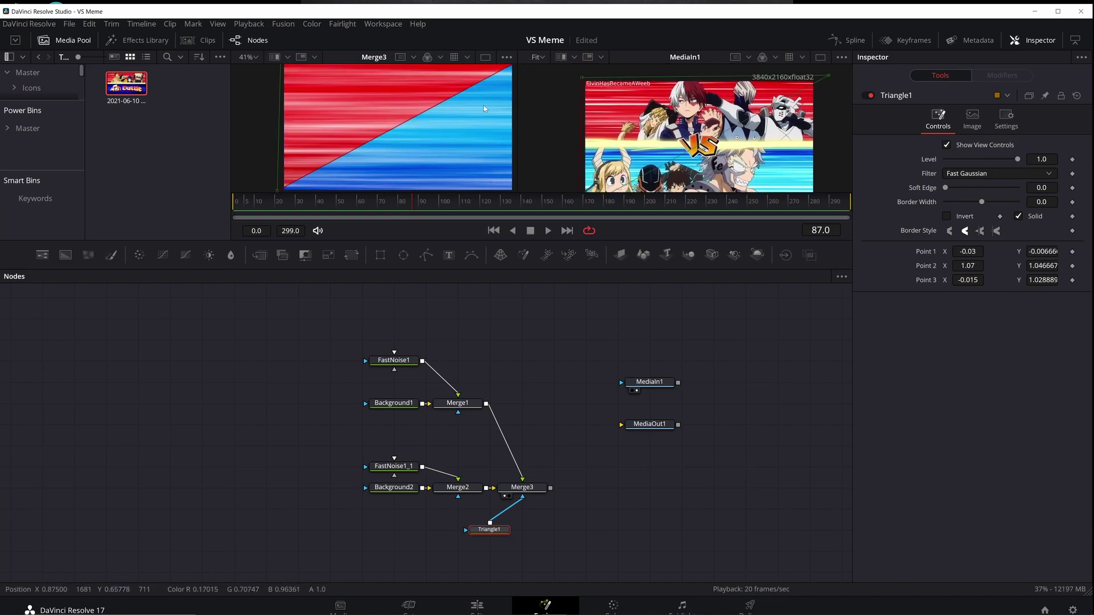
scroll(483, 108, "down", 1)
scroll(483, 108, "up", 1)
scroll(483, 106, "down", 2)
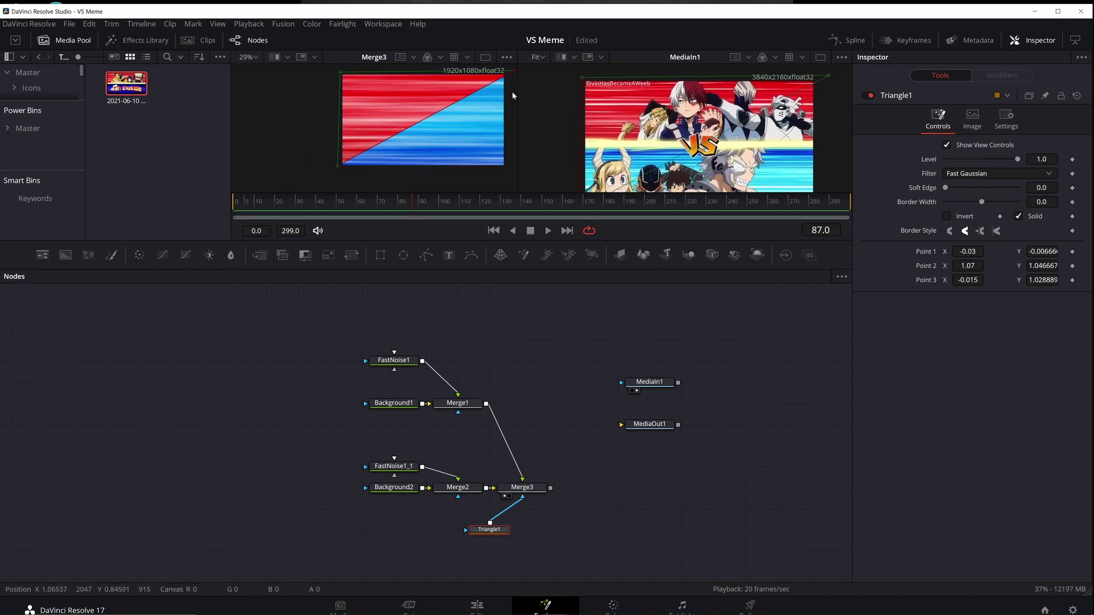
mouse_move(512, 91)
left_mouse_down()
mouse_move(517, 117)
mouse_move(505, 106)
left_mouse_up()
left_click_drag(509, 80, 502, 81)
left_click(483, 82)
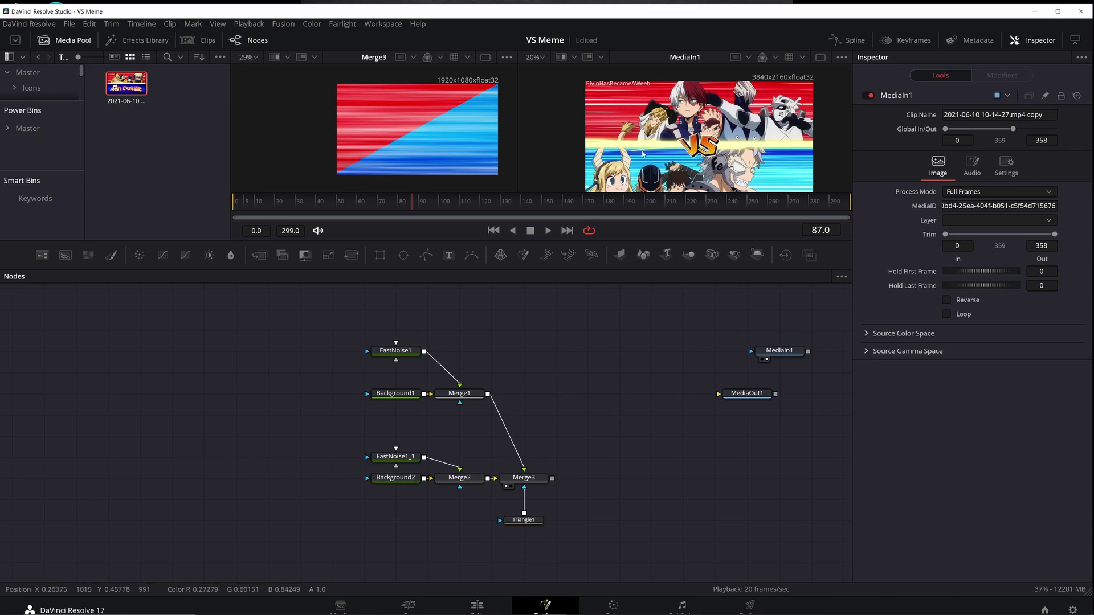
Add a Background node to the right of Merge1 and mask it with a Rectangle node
scroll(642, 154, "up", 2)
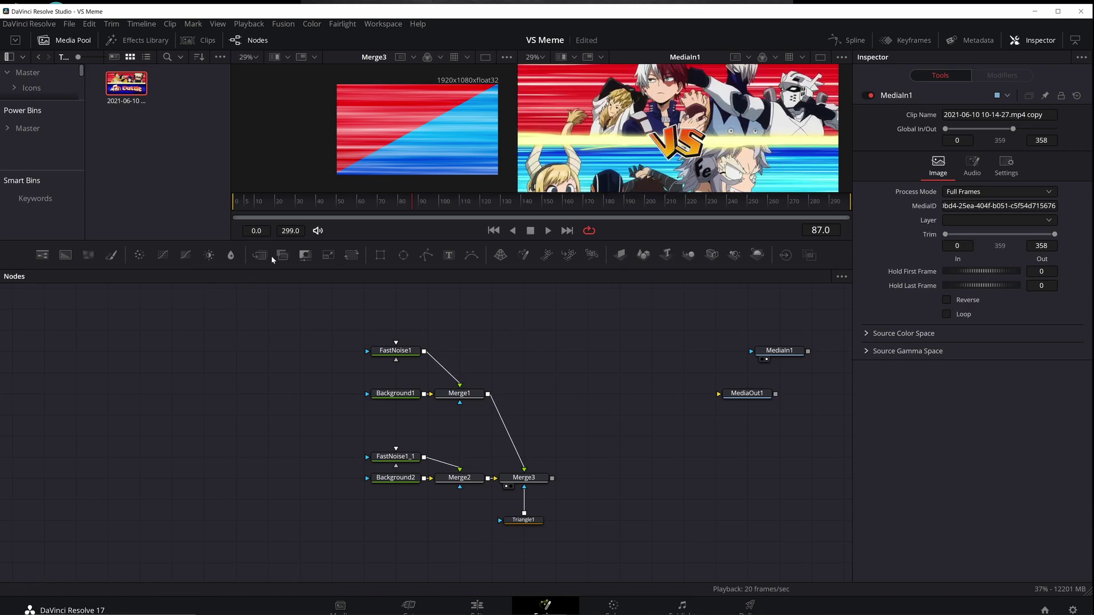
left_click(66, 254)
left_click_drag(516, 353, 584, 396)
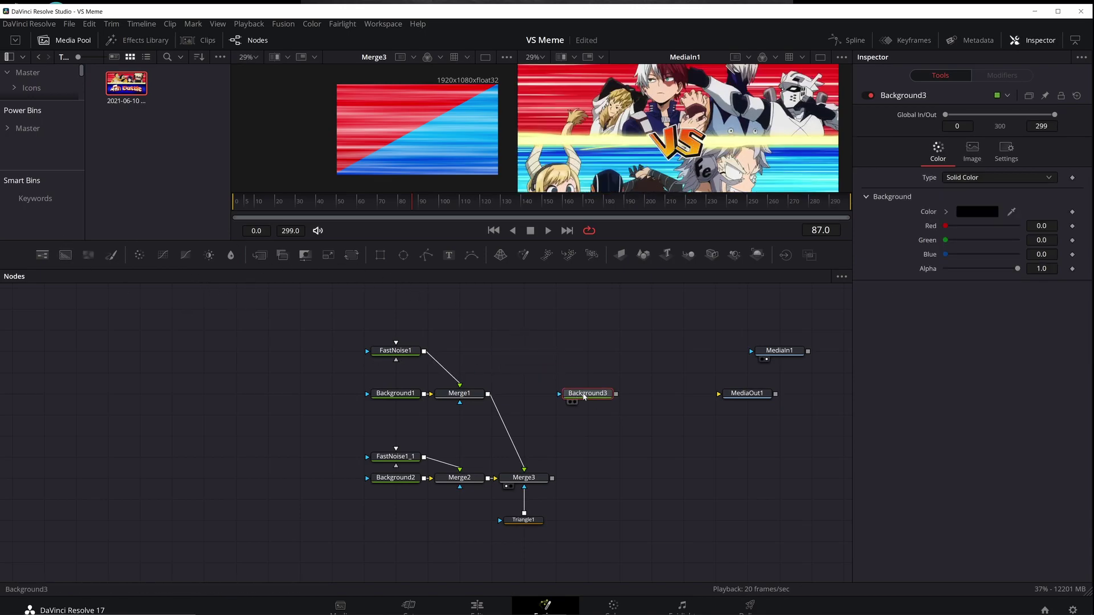
left_click(380, 254)
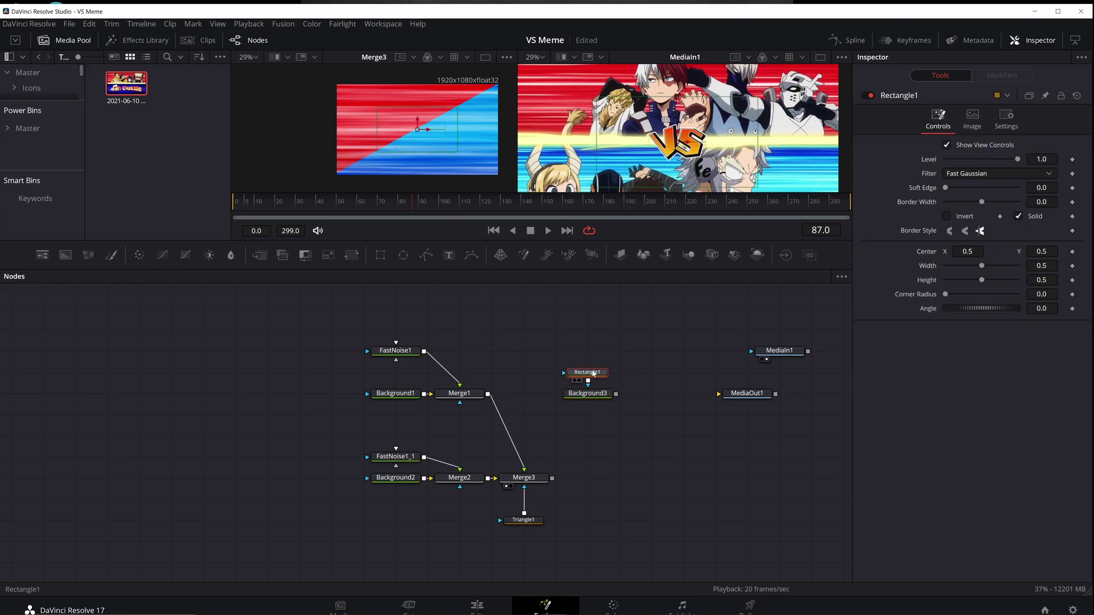
Display Rectangle1 in the first viewer and reshape it into a thin full-width bar, about 1.13 wide and 0.04 high
key("1")
left_click_drag(458, 137, 508, 137)
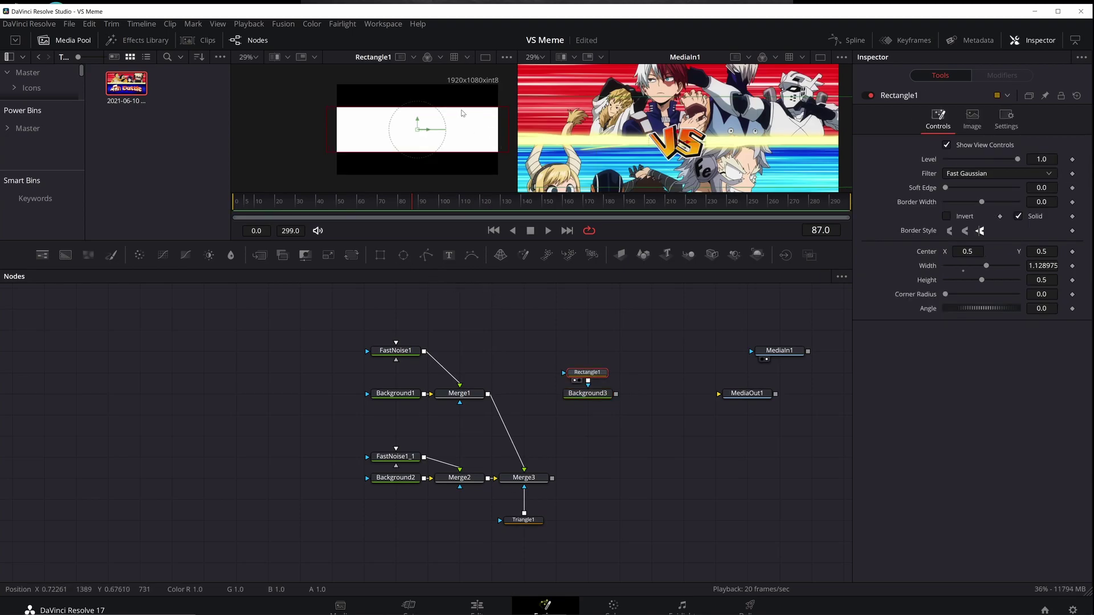
left_click_drag(464, 107, 468, 128)
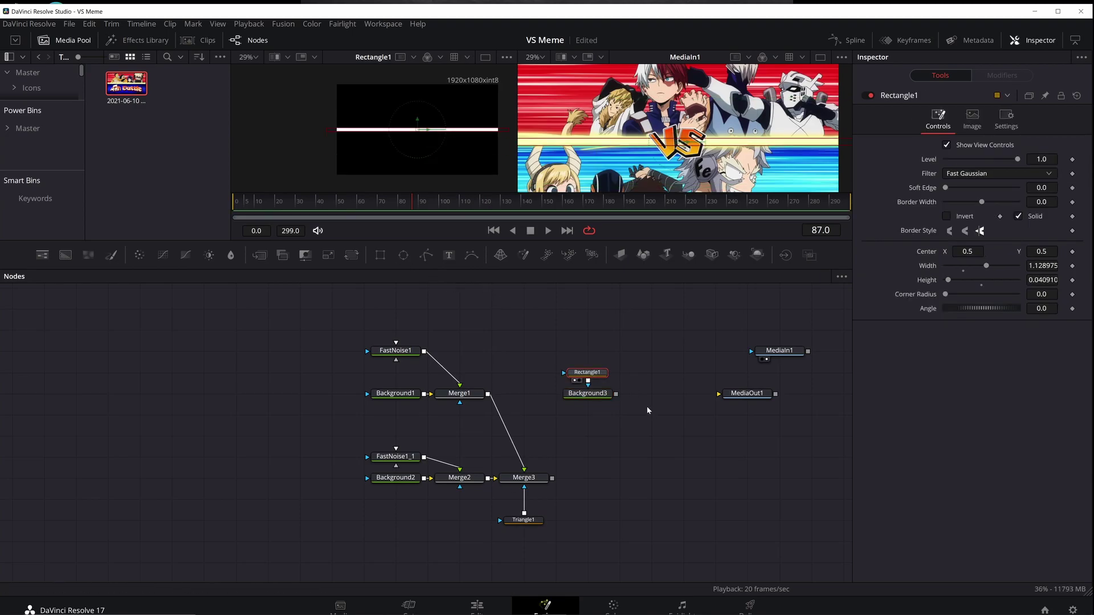
Sample the reference divider's pale yellow for Background3, merge it over Merge3, and display the new merge in the first viewer
left_click(588, 393)
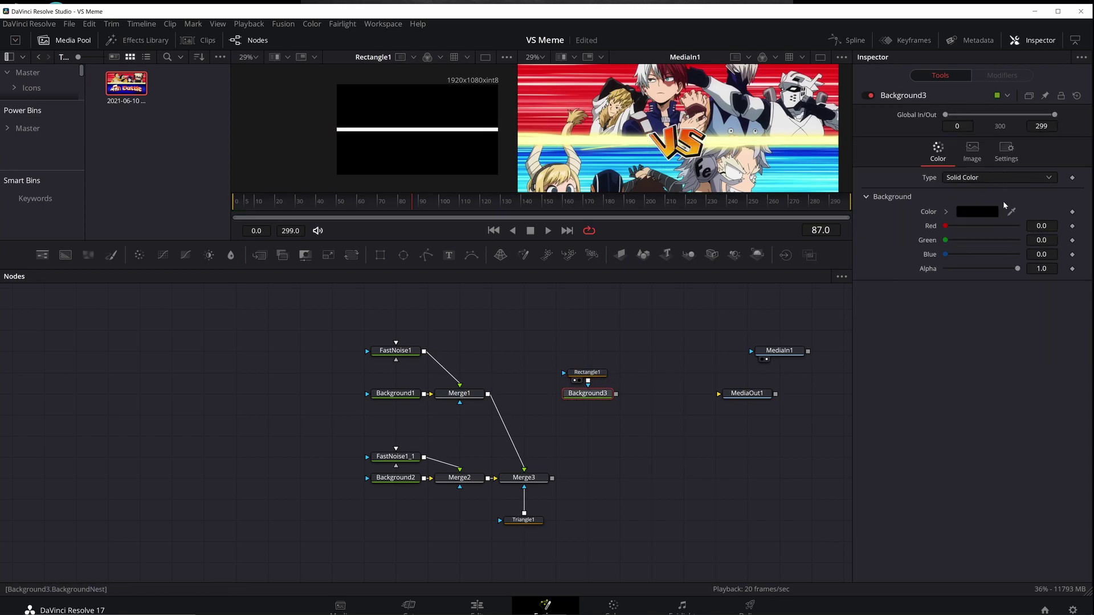
left_click_drag(1011, 212, 816, 137)
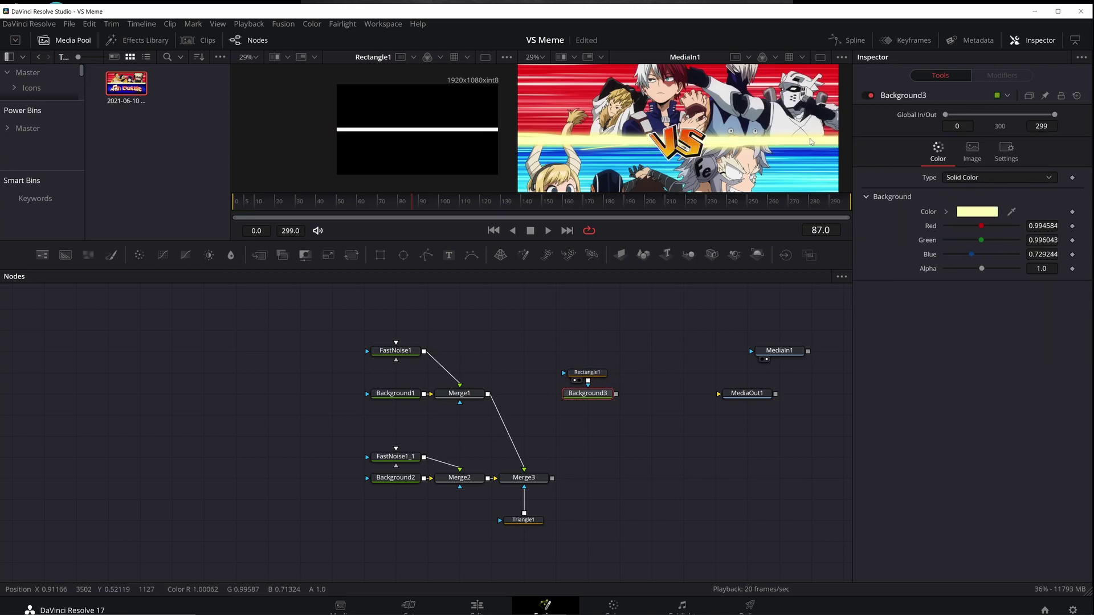
left_click_drag(552, 478, 587, 393)
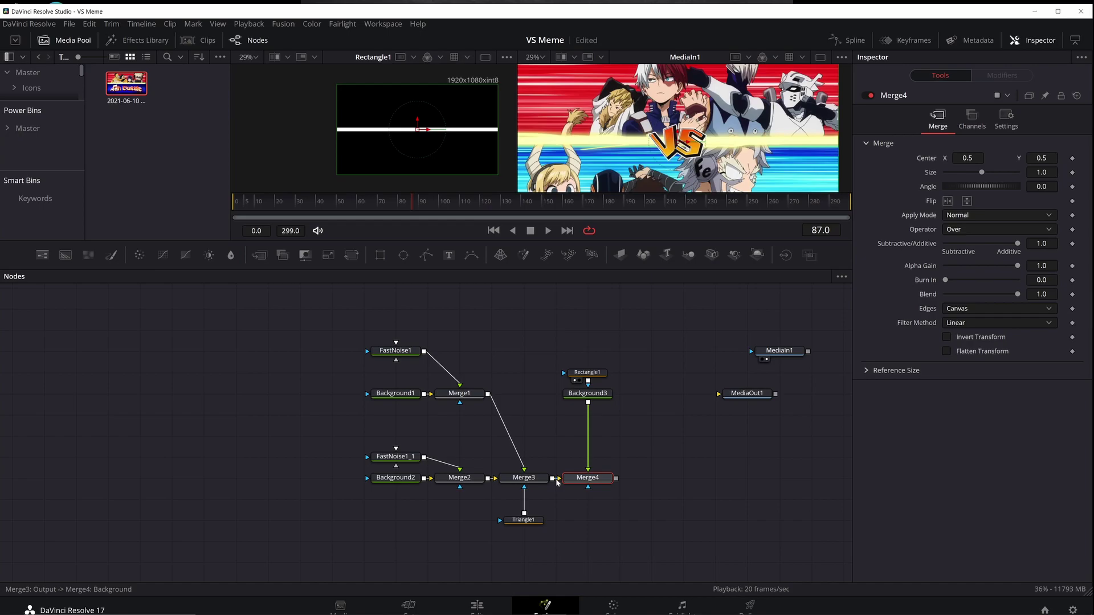
key("1")
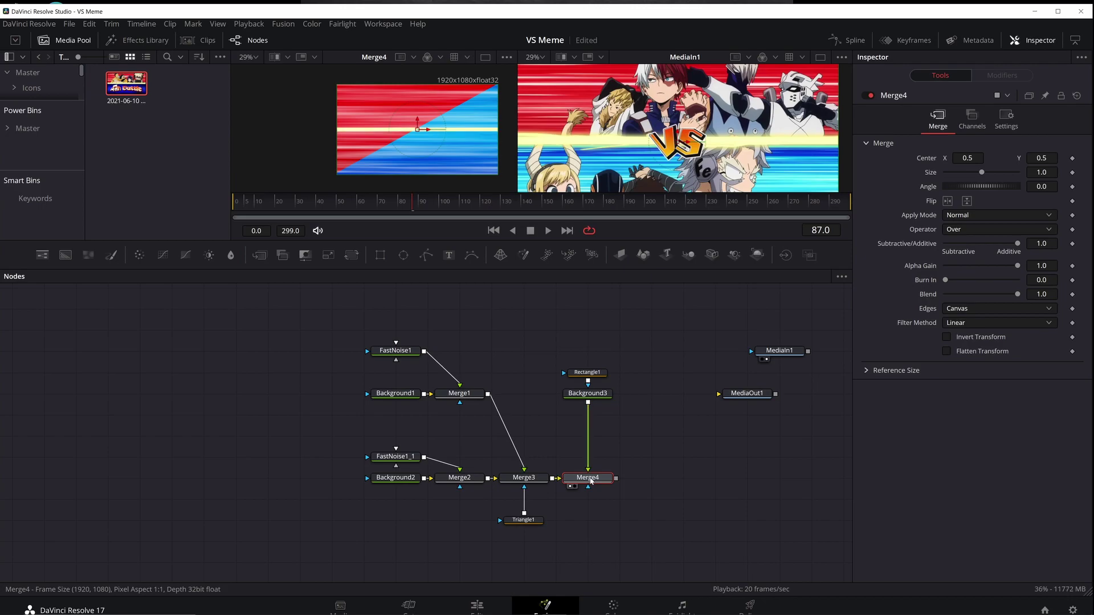
Rotate the yellow bar in Merge4 to an Angle of 29.0 and enlarge its Size to about 1.27 to span the diagonal
left_click_drag(1041, 187, 1059, 187)
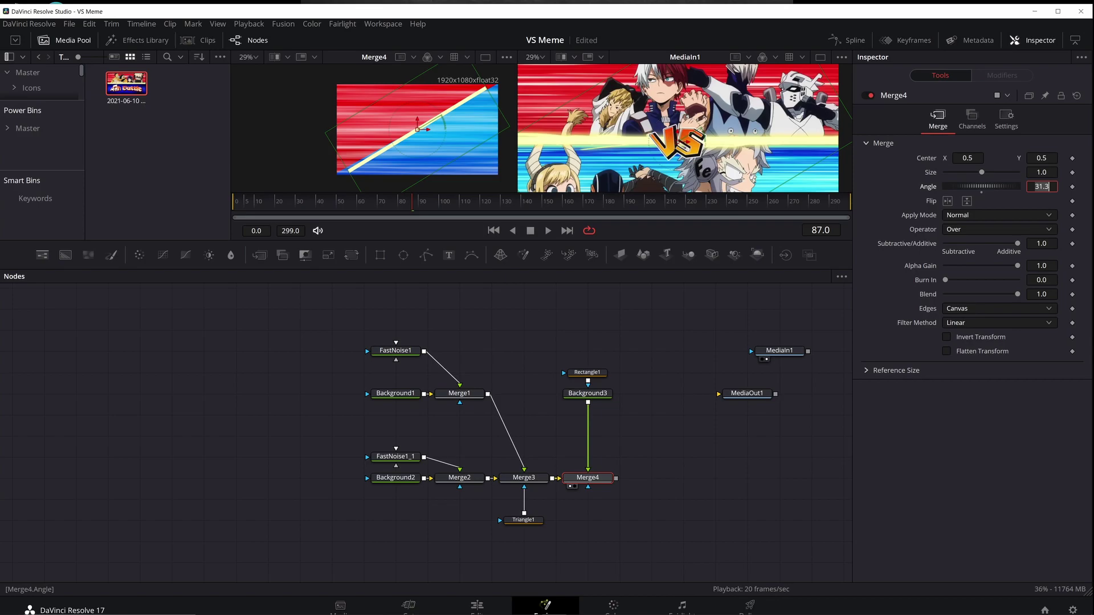
type("28")
key("Tab")
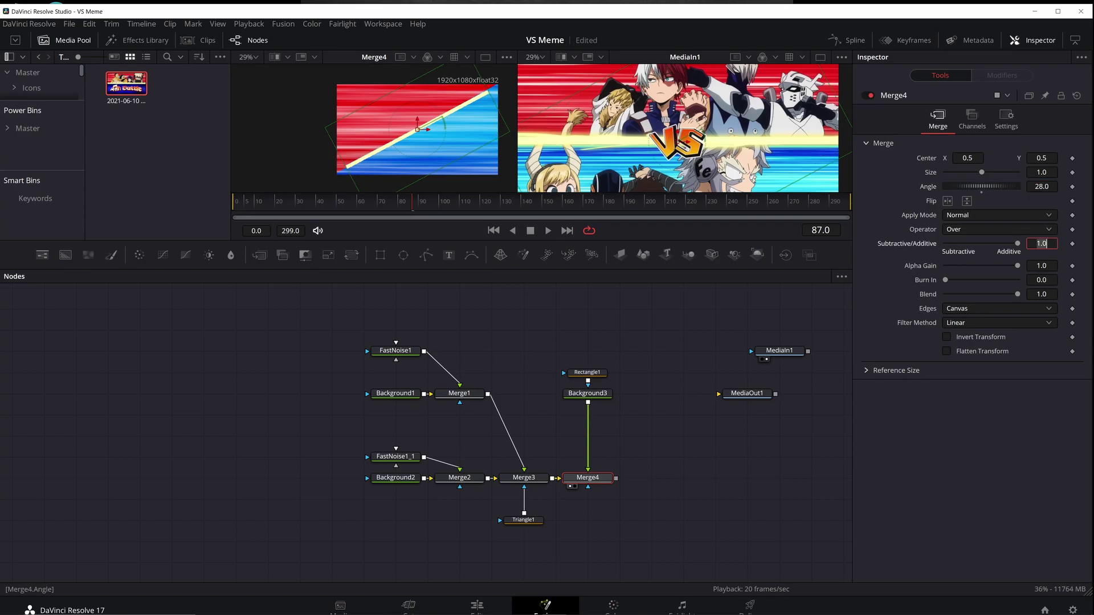
left_click(1016, 186)
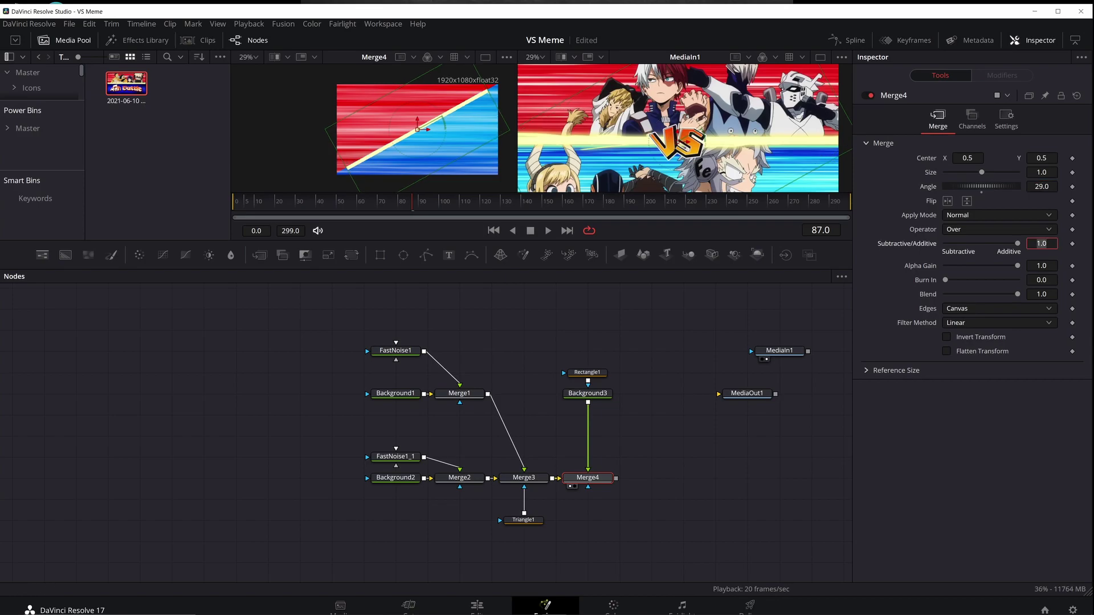
left_click_drag(438, 149, 444, 154)
left_click(559, 497)
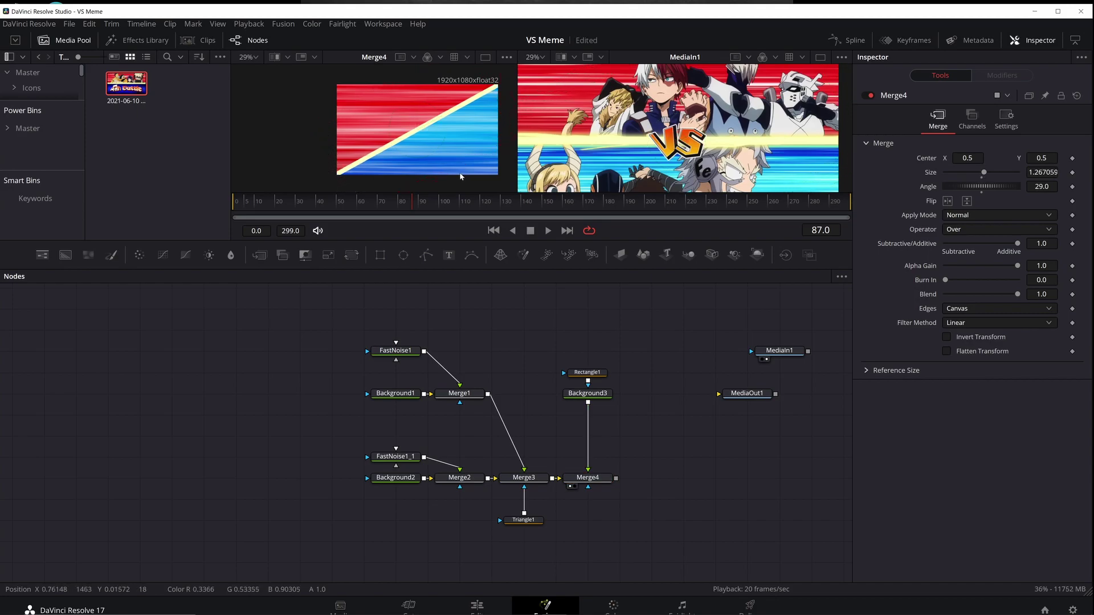
Insert a Soft Glow node between Background3 and Merge4
left_click(600, 394)
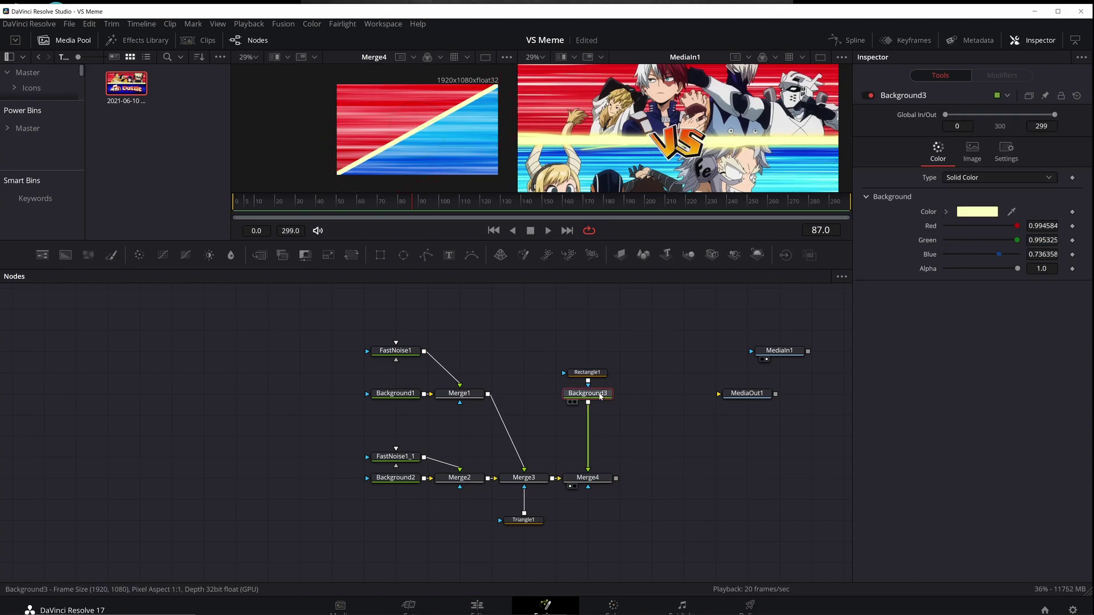
key("shift+space")
type("soft")
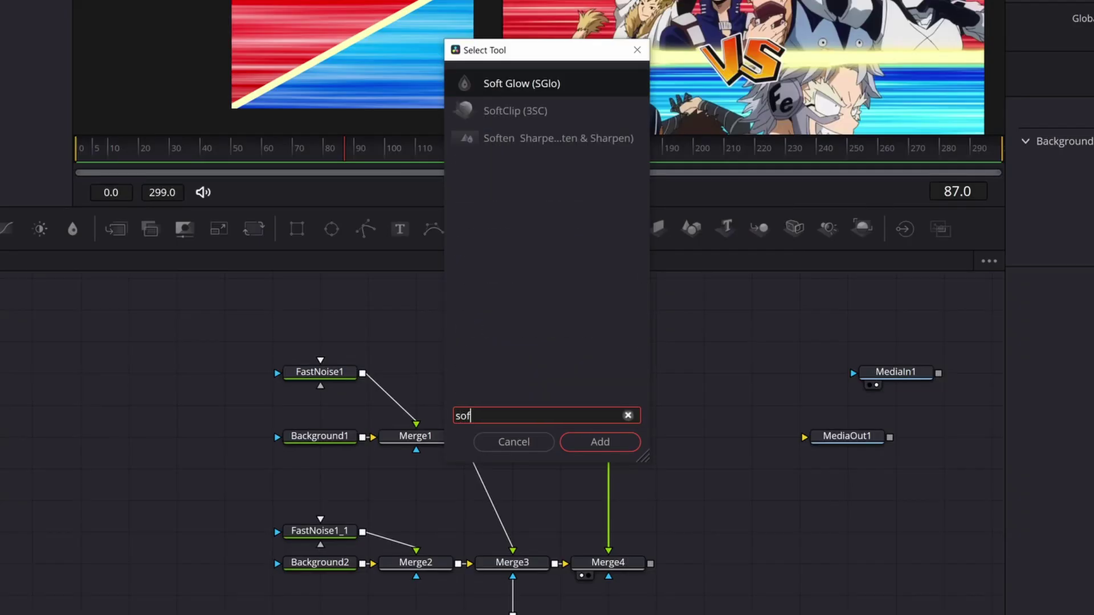
double_click(526, 84)
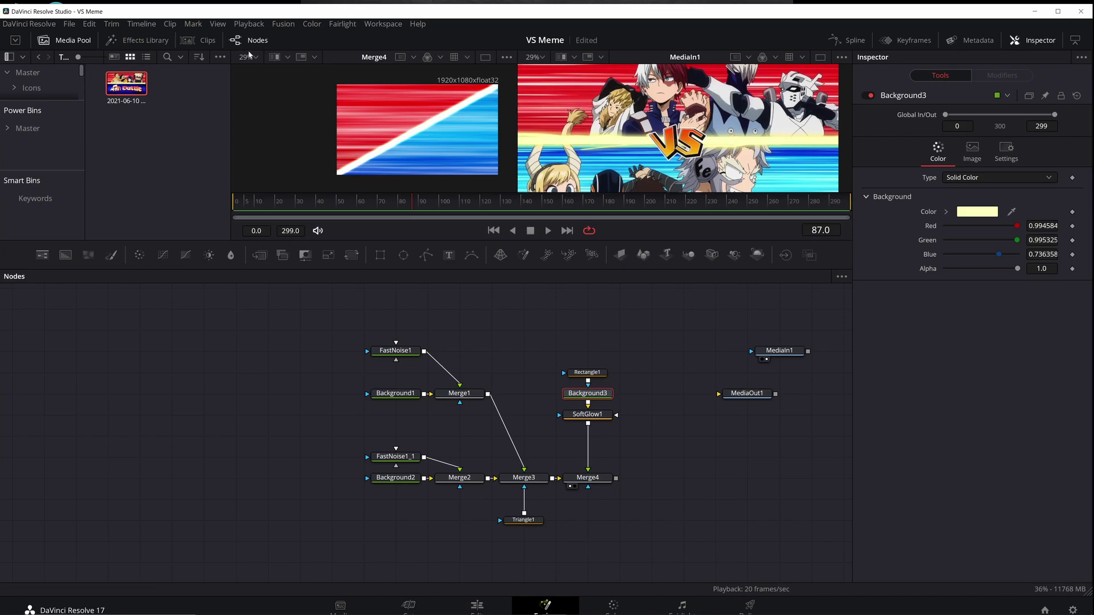
left_click(251, 57)
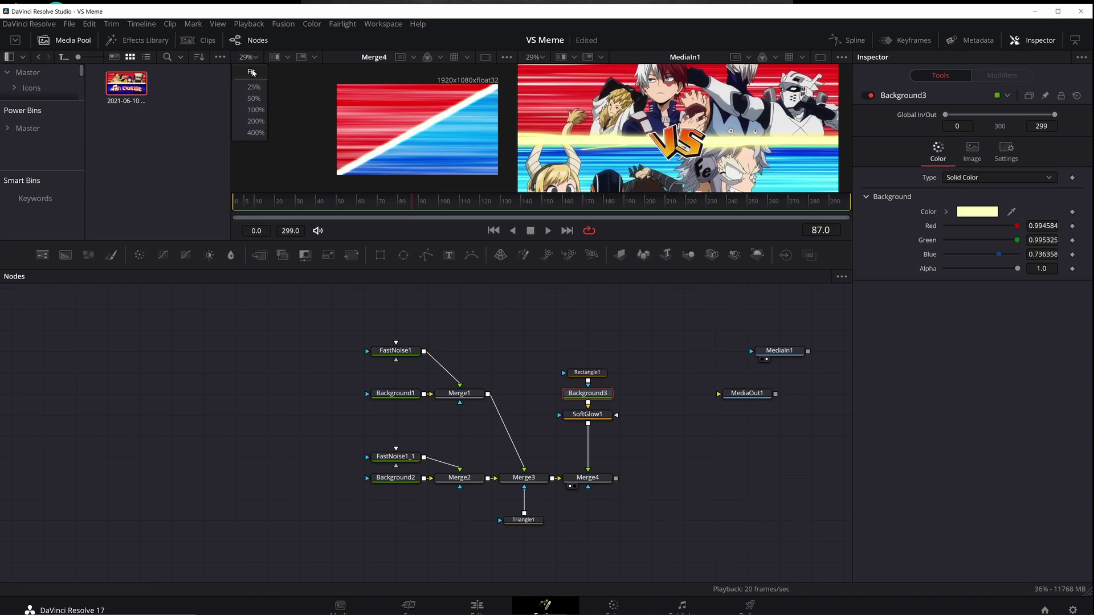
Insert a Color Corrector node between SoftGlow1 and Merge4
left_click(253, 73)
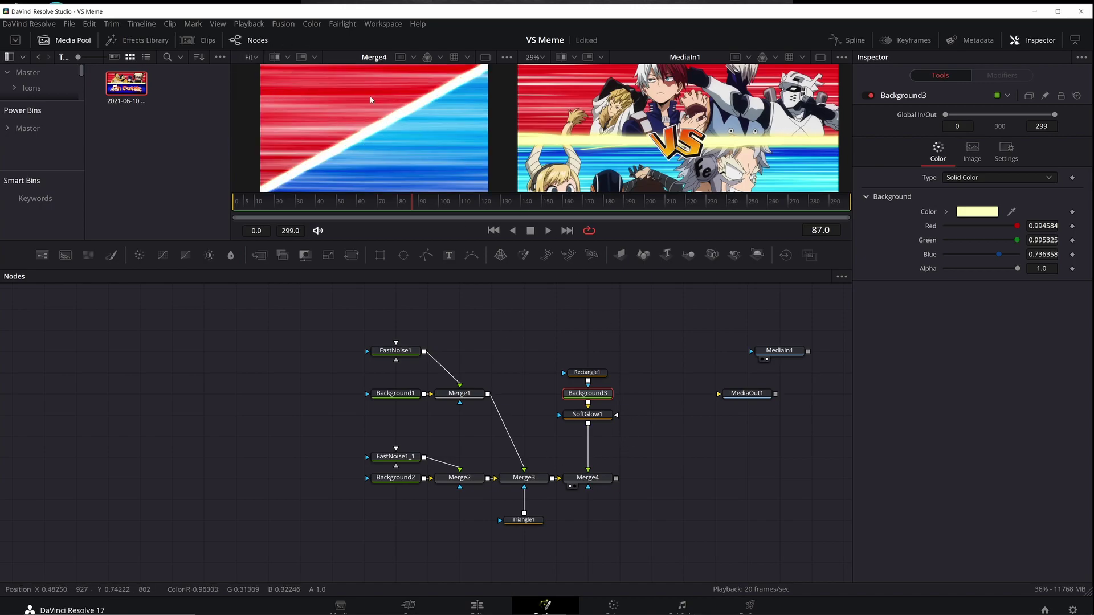
left_click(592, 418)
key("shift+space")
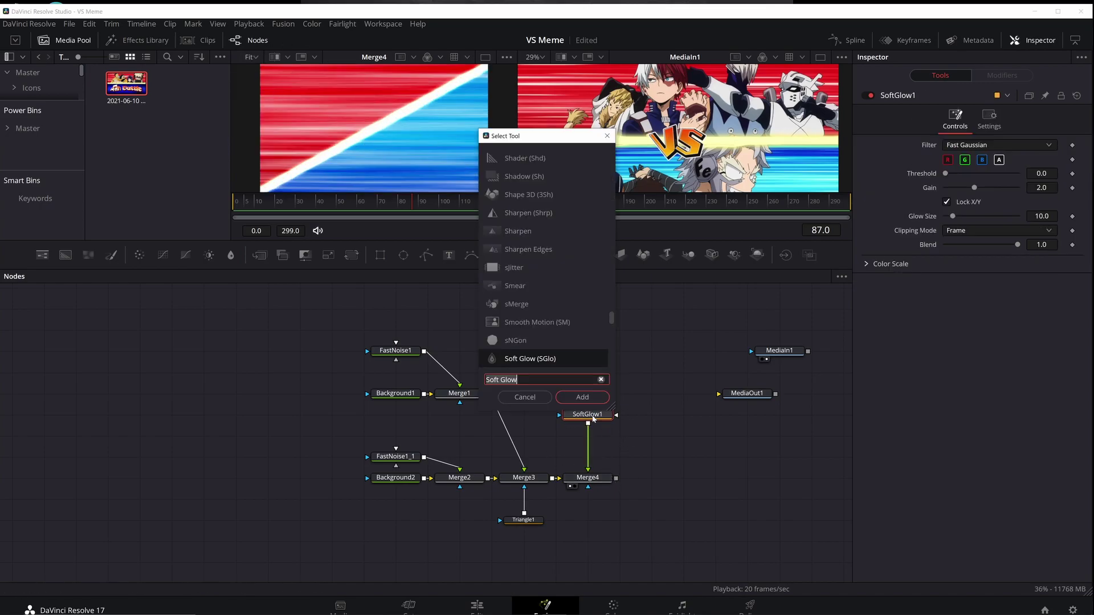
type("color")
double_click(527, 195)
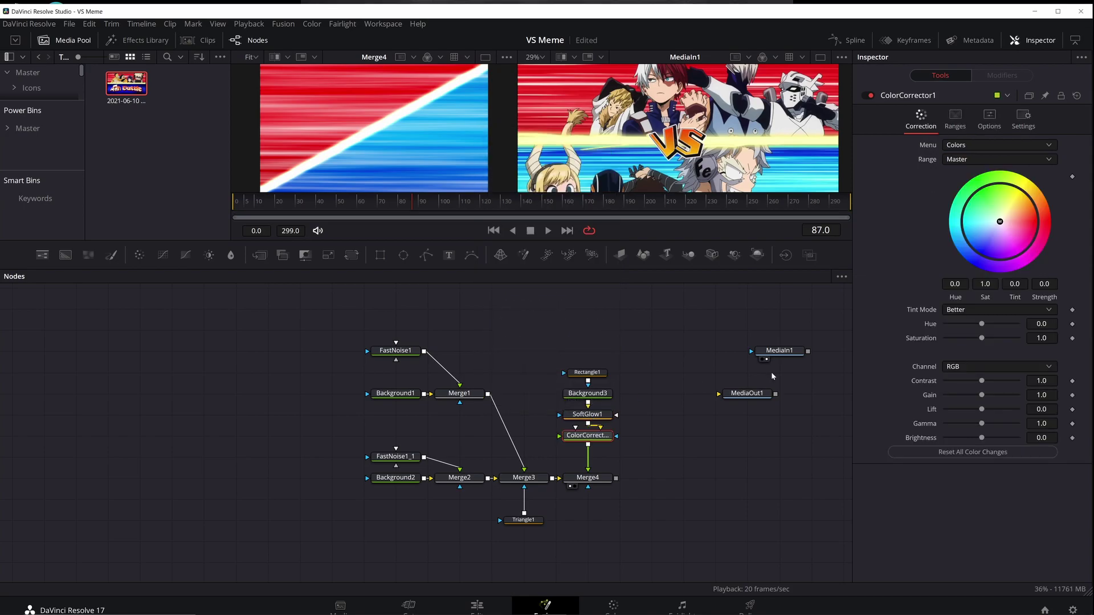
Raise the Color Corrector's Saturation to 2.0, try tinting the divider yellow on the color wheel, and undo the tint
left_click_drag(982, 340, 1018, 339)
left_click_drag(1000, 222, 1014, 198)
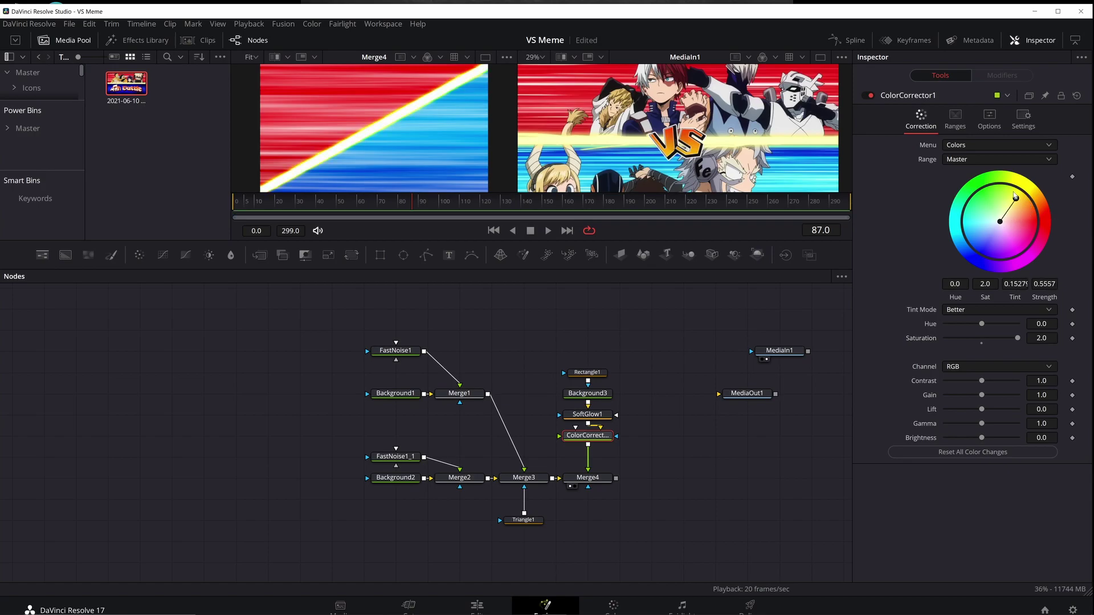
key("ctrl+z")
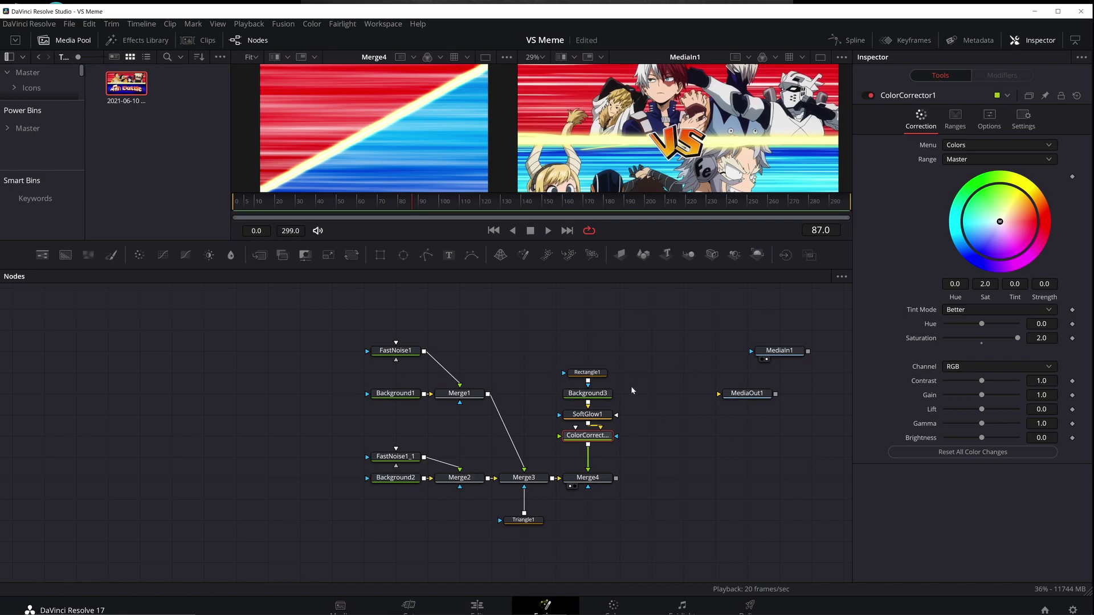
Change Background3's color to a stronger golden yellow, #fddc21
left_click(587, 393)
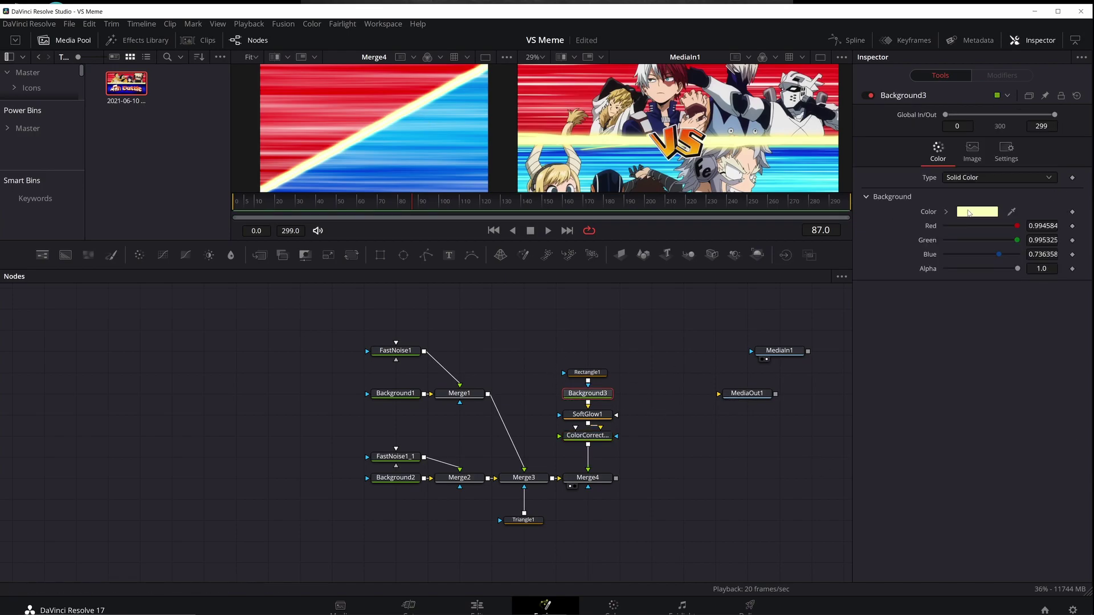
left_click(969, 212)
left_click_drag(641, 298, 644, 233)
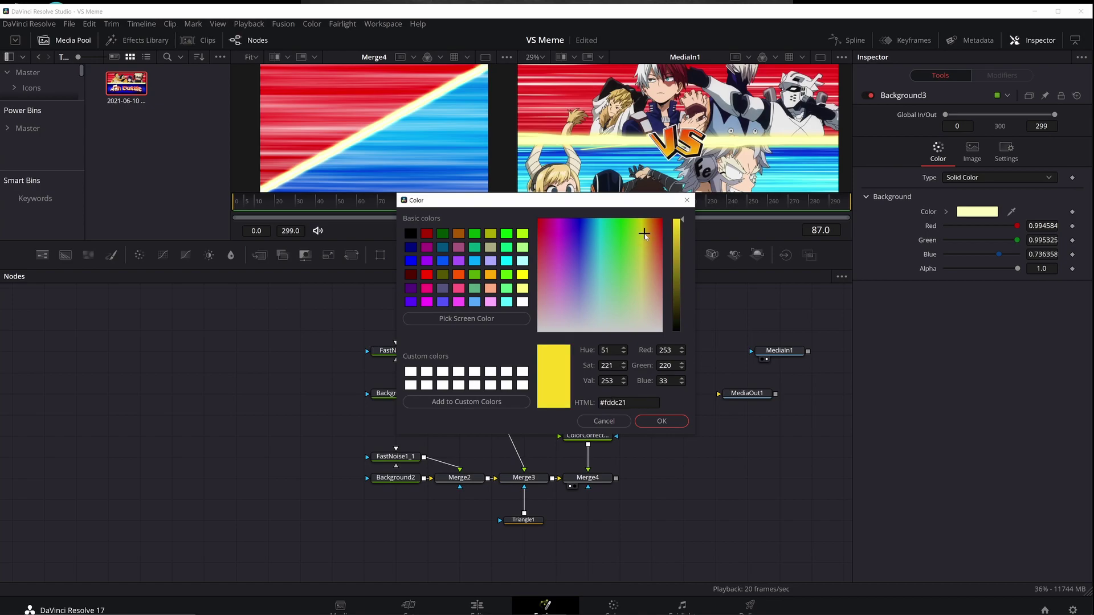
left_click(657, 424)
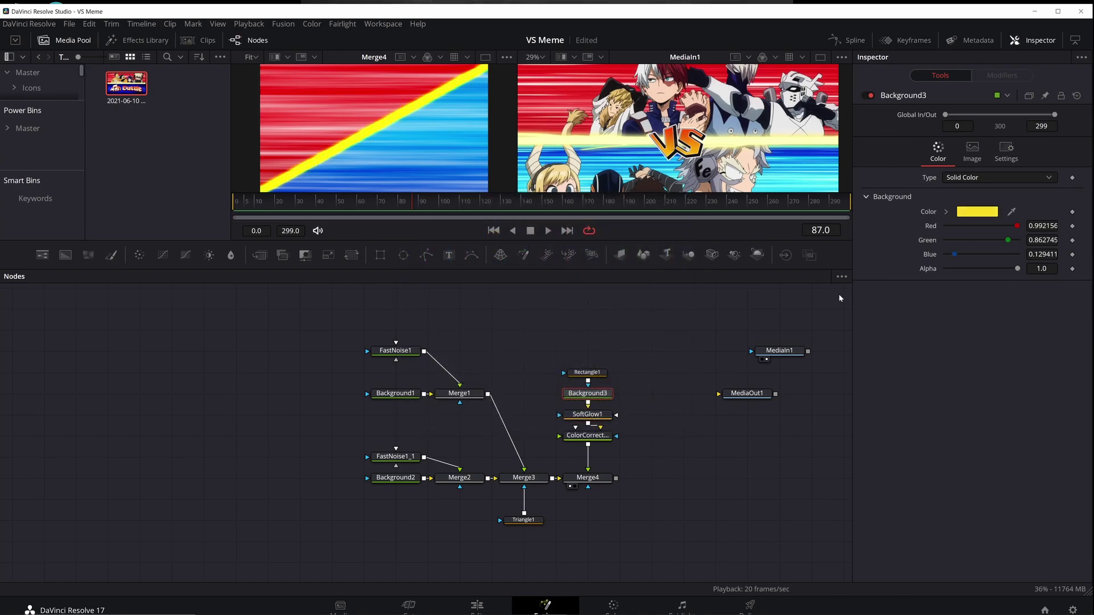
Pull the Color Corrector out of the chain between SoftGlow1 and Merge4 and delete it
left_click_drag(600, 435, 664, 435)
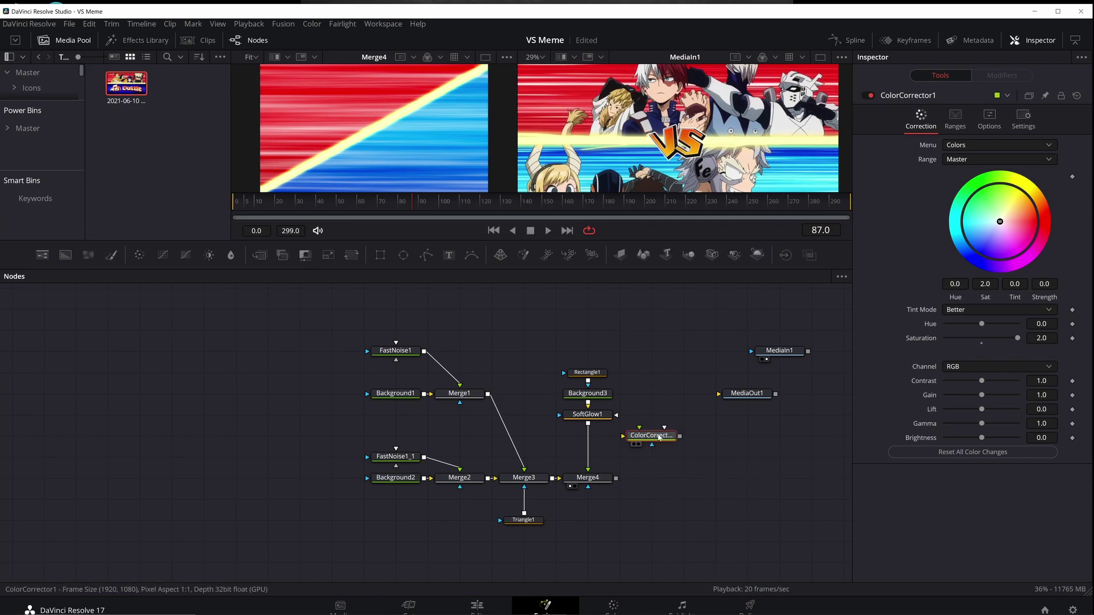
key("Delete")
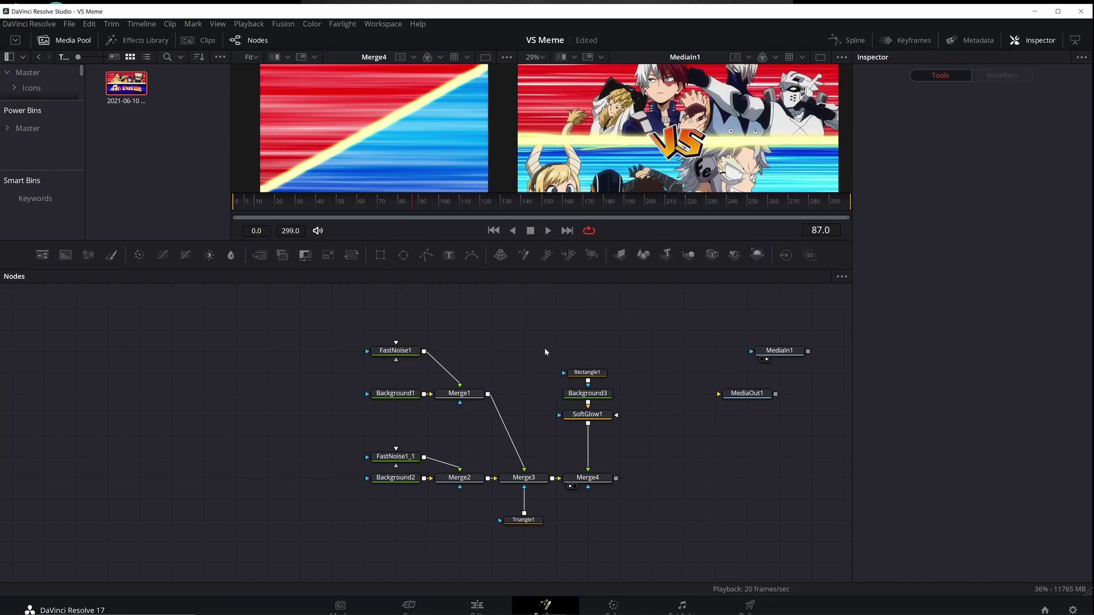
Add a new FastNoise node in the empty graph area beside the divider nodes
left_click_drag(702, 432, 590, 440)
left_click_drag(767, 339, 739, 359)
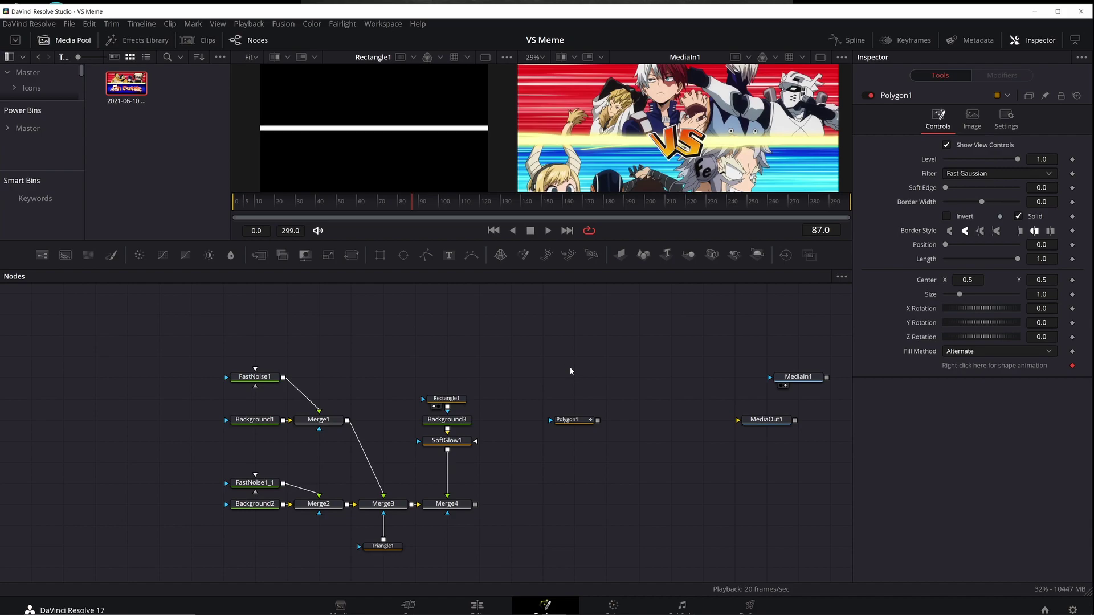
key("shift+space")
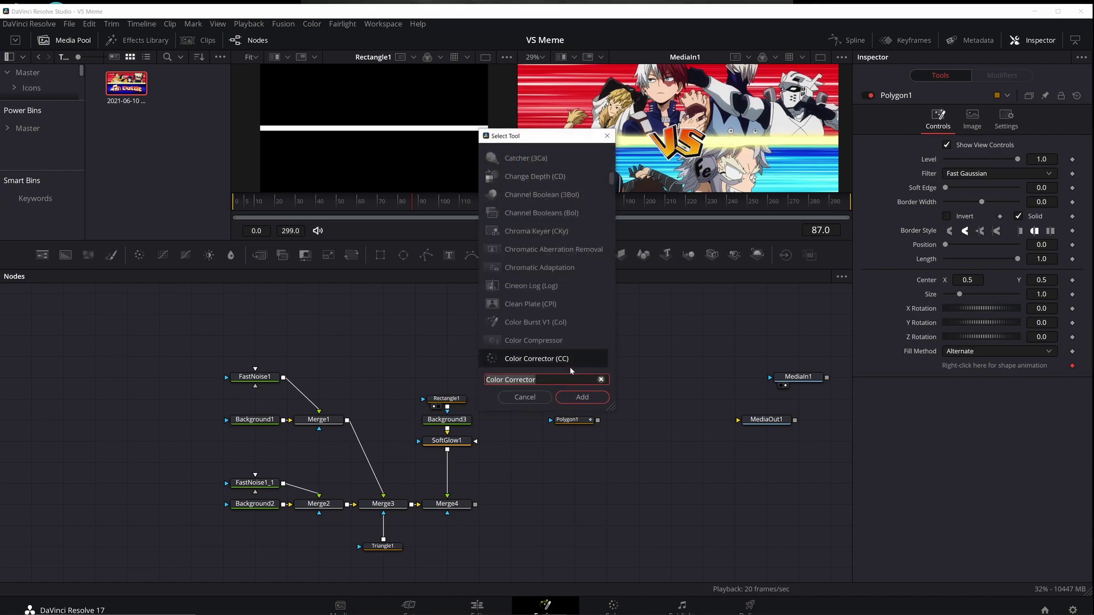
key("ctrl+a")
type("fast")
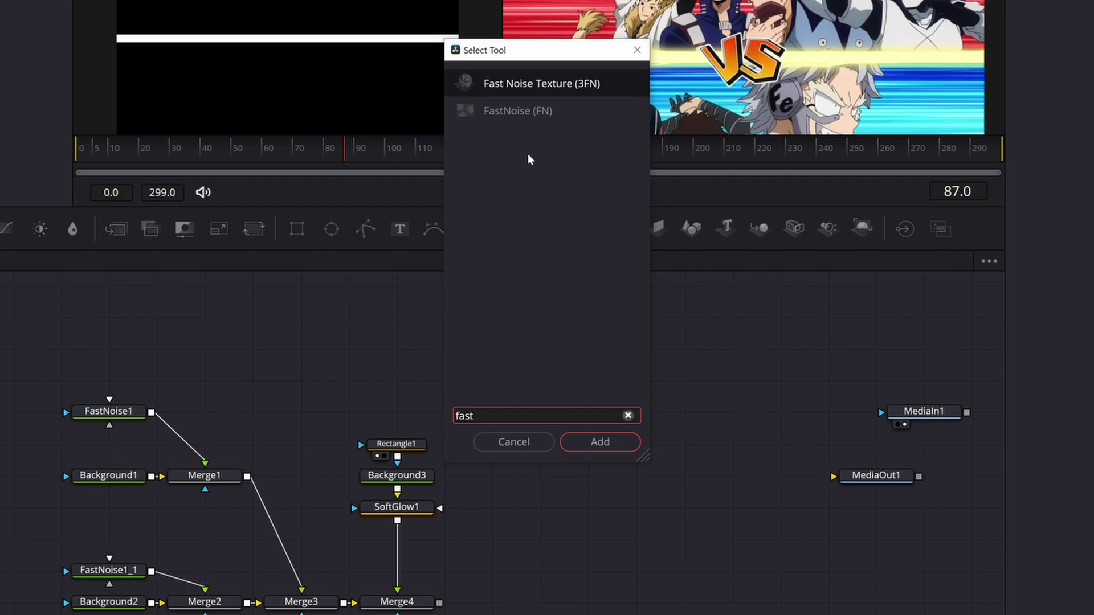
left_click(520, 118)
left_click(625, 445)
Add a Displace node, place it beside the new FastNoise, and connect the noise to its foreground input
key("shift+space")
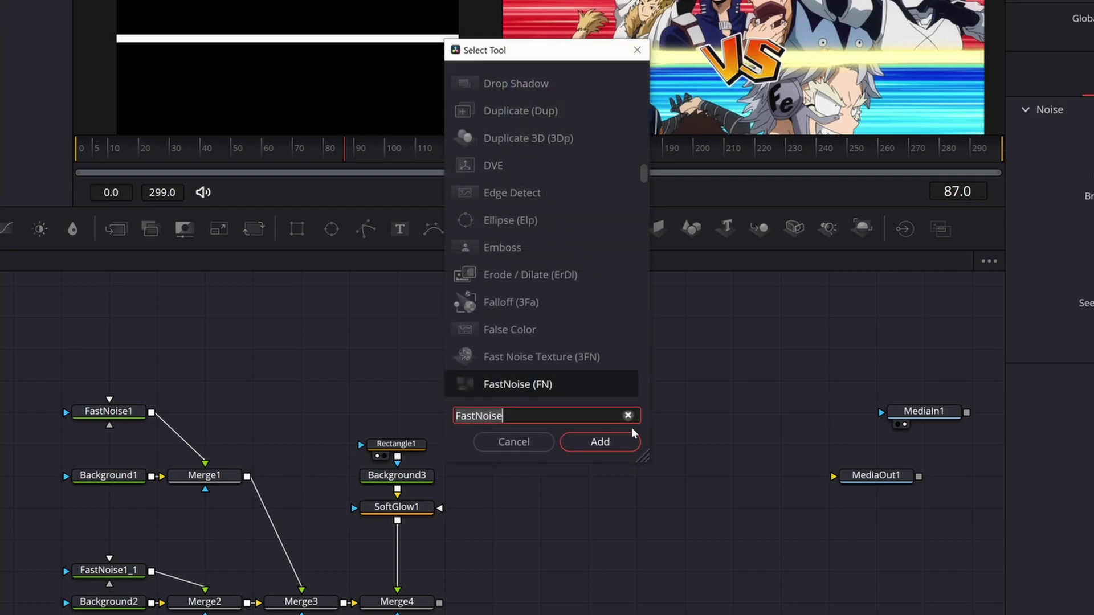
type("Displace")
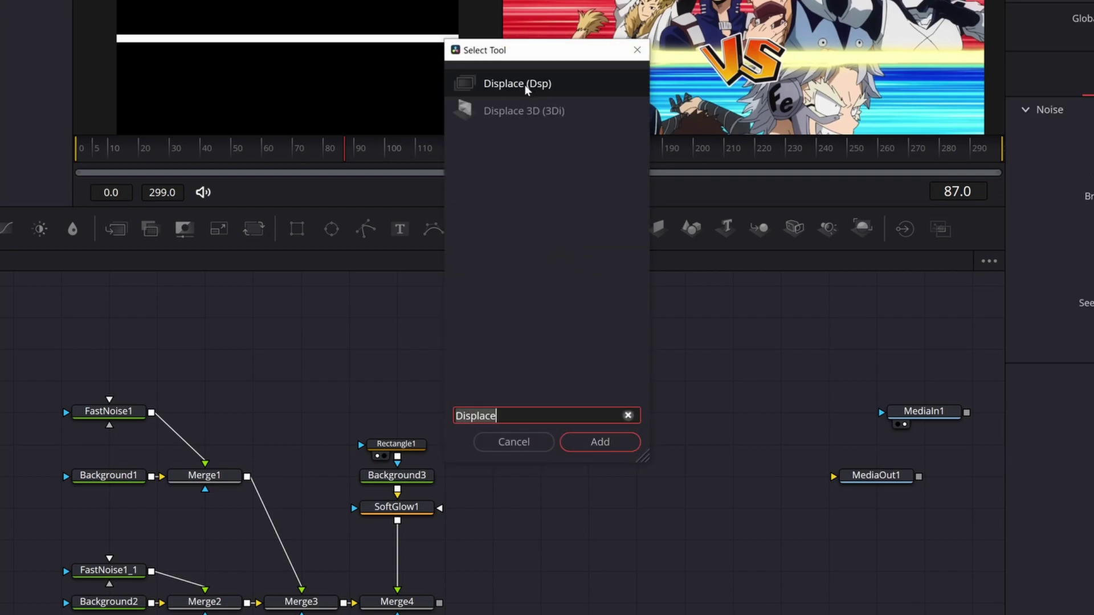
key("Return")
left_click_drag(571, 380, 508, 380)
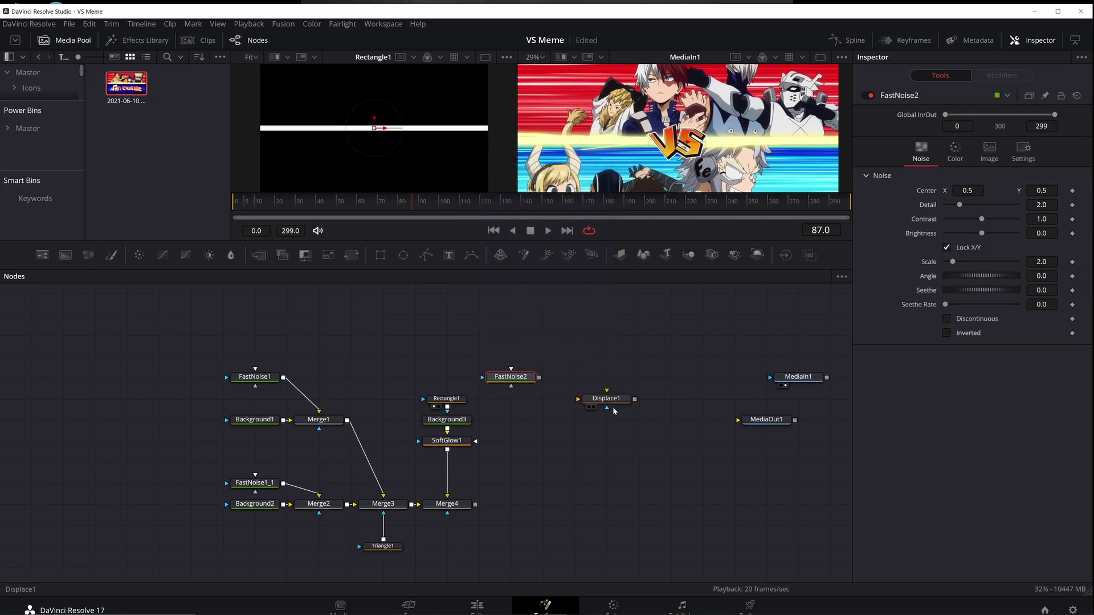
left_click_drag(606, 399, 575, 376)
left_click(454, 313)
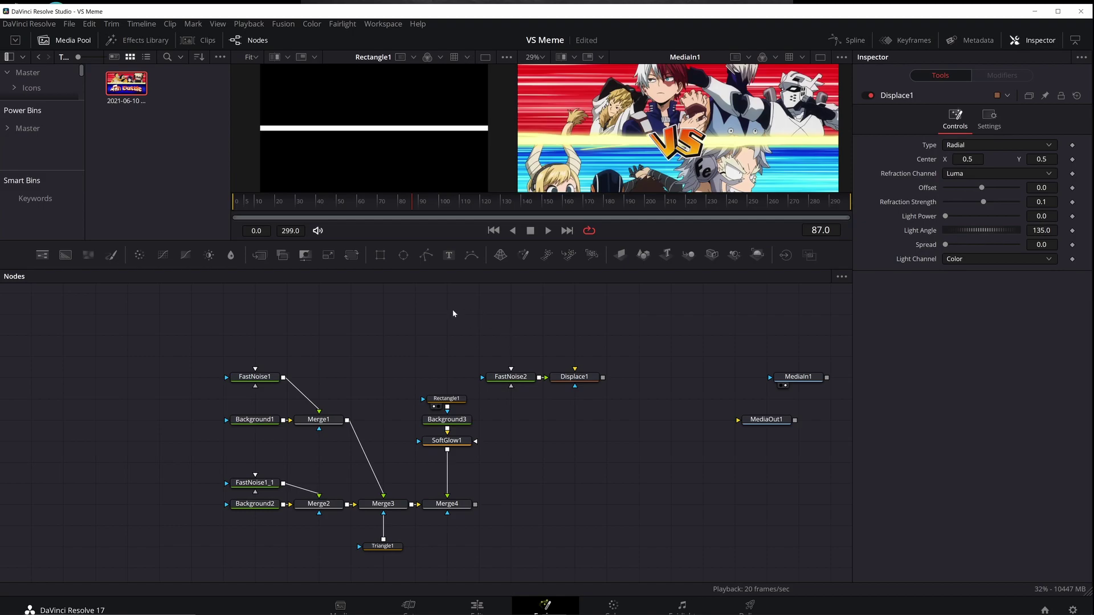
Duplicate Background3 above Displace1 and connect the copy to Displace1's background input
left_click(460, 421)
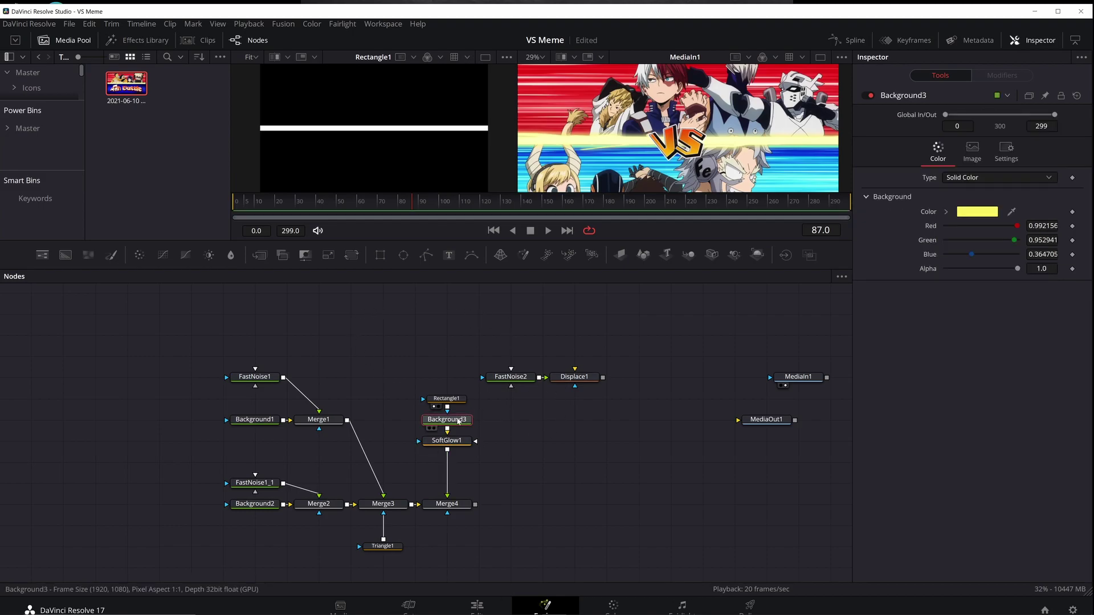
key("ctrl+c")
key("ctrl+v")
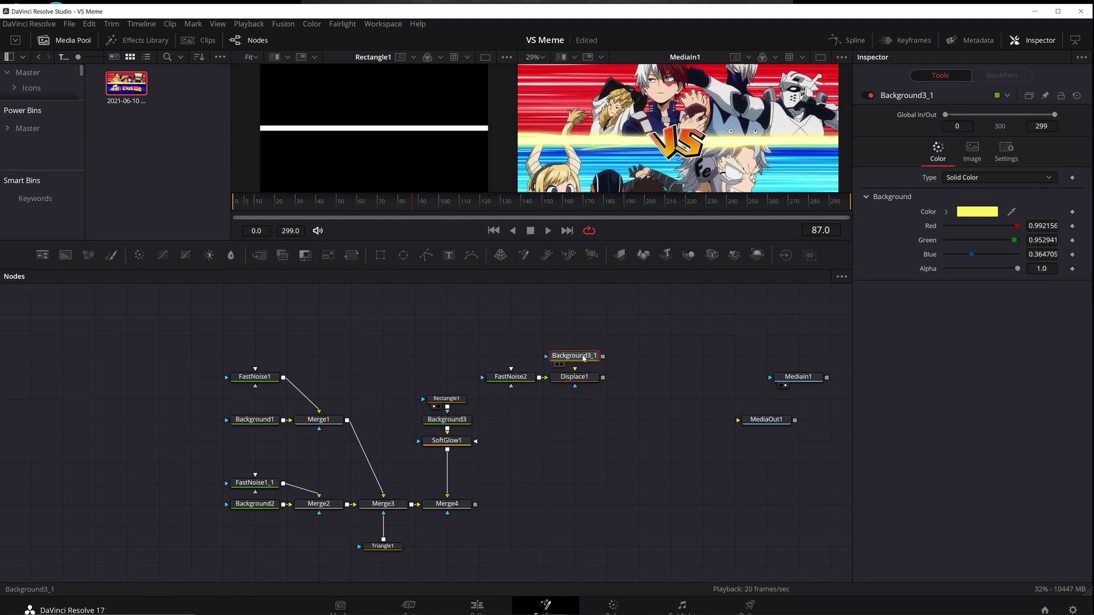
left_click_drag(603, 356, 575, 369)
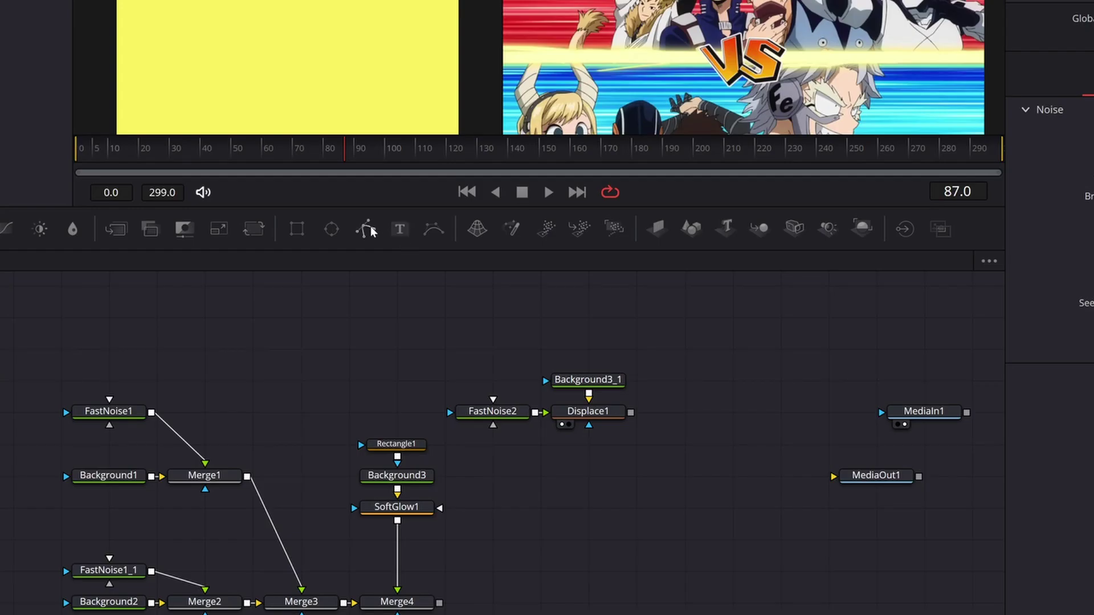
Add a Polygon mask and draw a zigzag line across the full frame width, using Rectangle1's bar in the first viewer as a guide
left_click(367, 229)
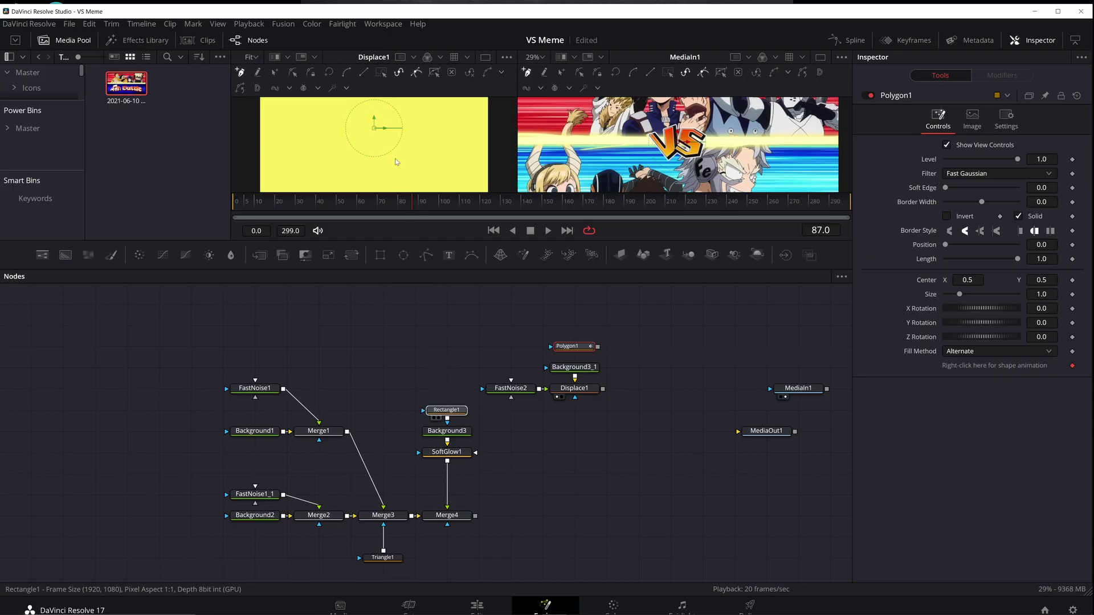
key("1")
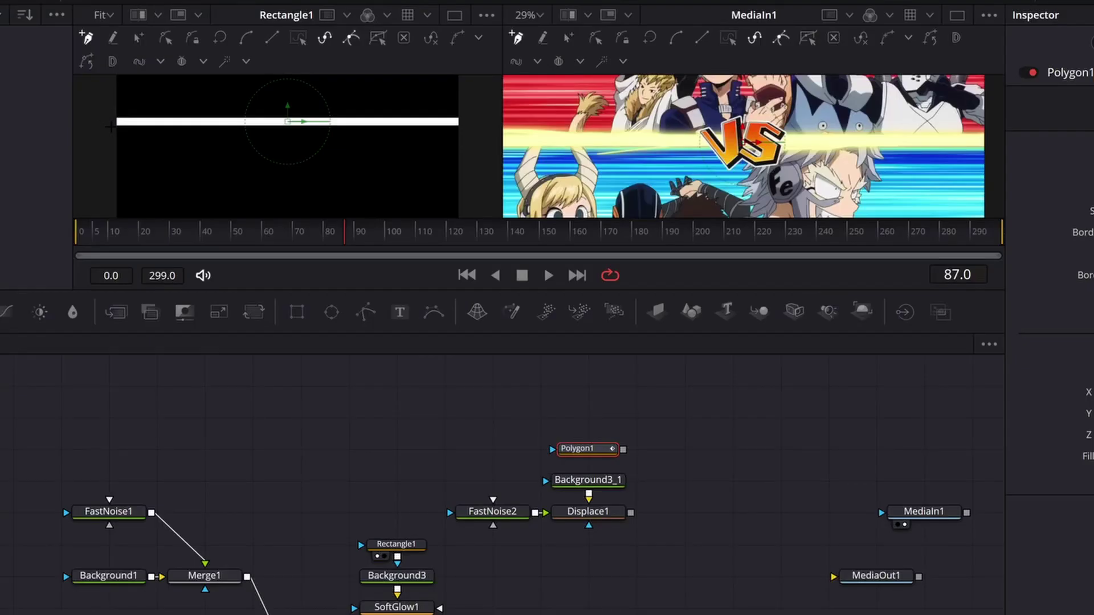
left_click_drag(111, 127, 265, 114)
left_click_drag(362, 123, 369, 135)
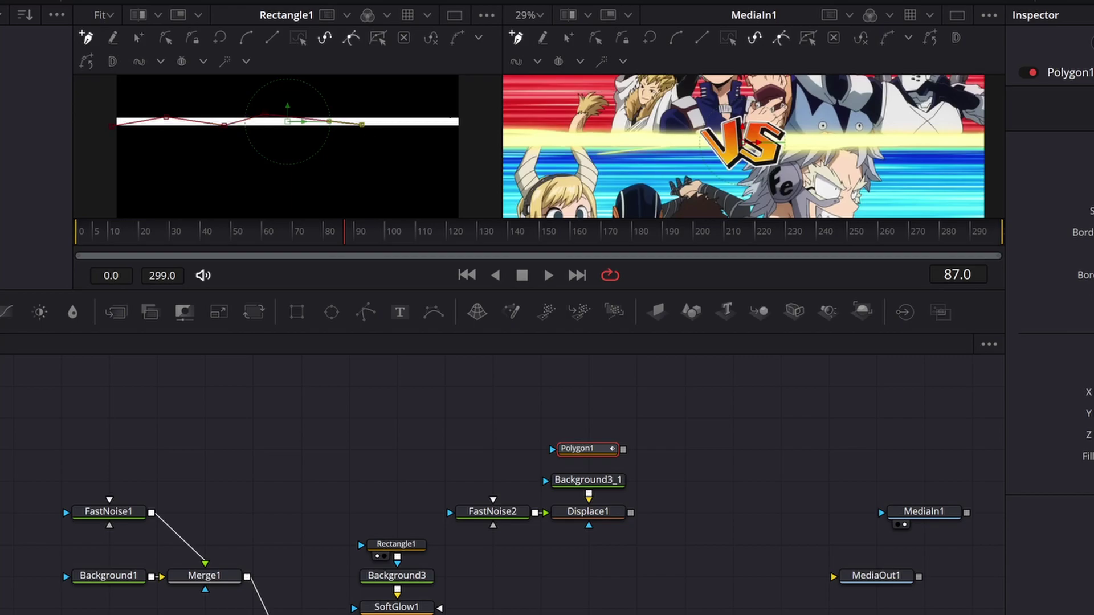
left_click(450, 112)
left_click_drag(469, 126, 477, 136)
left_click(112, 126)
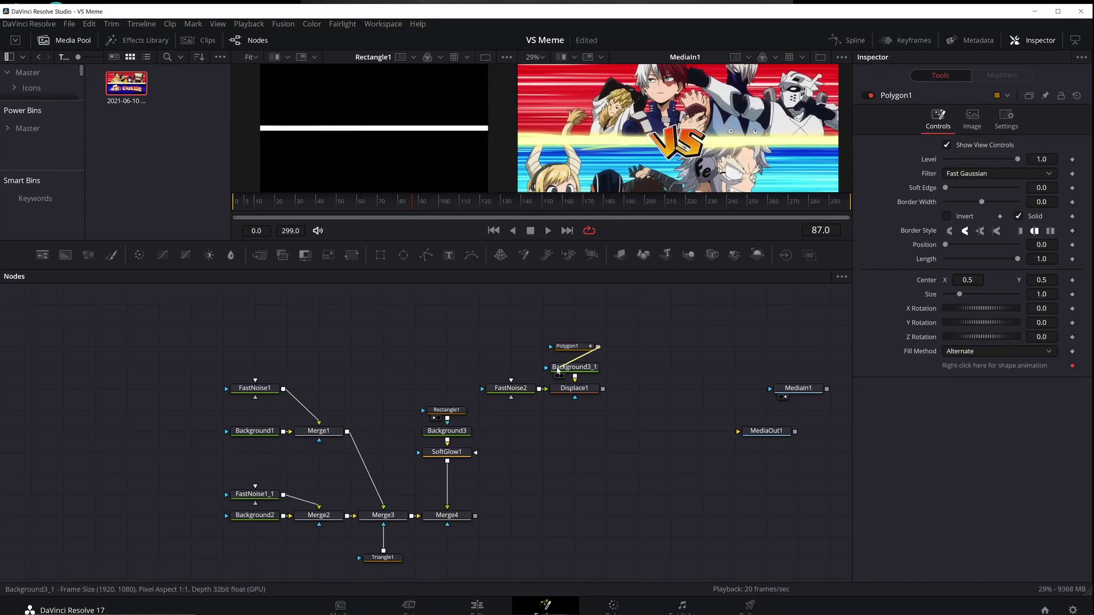
Connect Polygon1 as the mask of the duplicated yellow background and set its Border Width to 0.013
left_click_drag(598, 347, 575, 367)
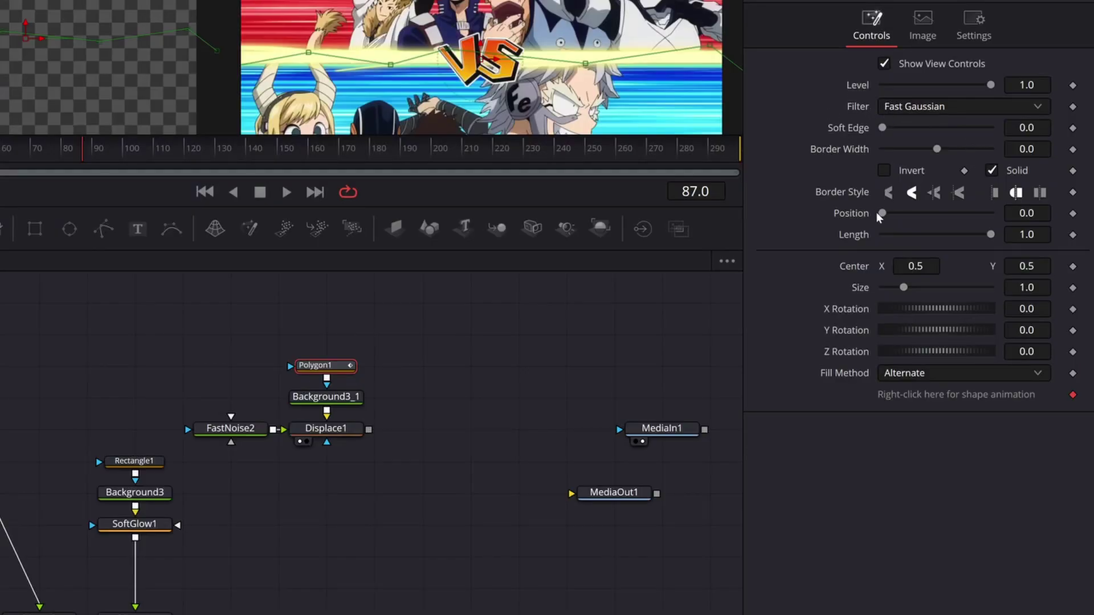
left_click_drag(935, 150, 940, 148)
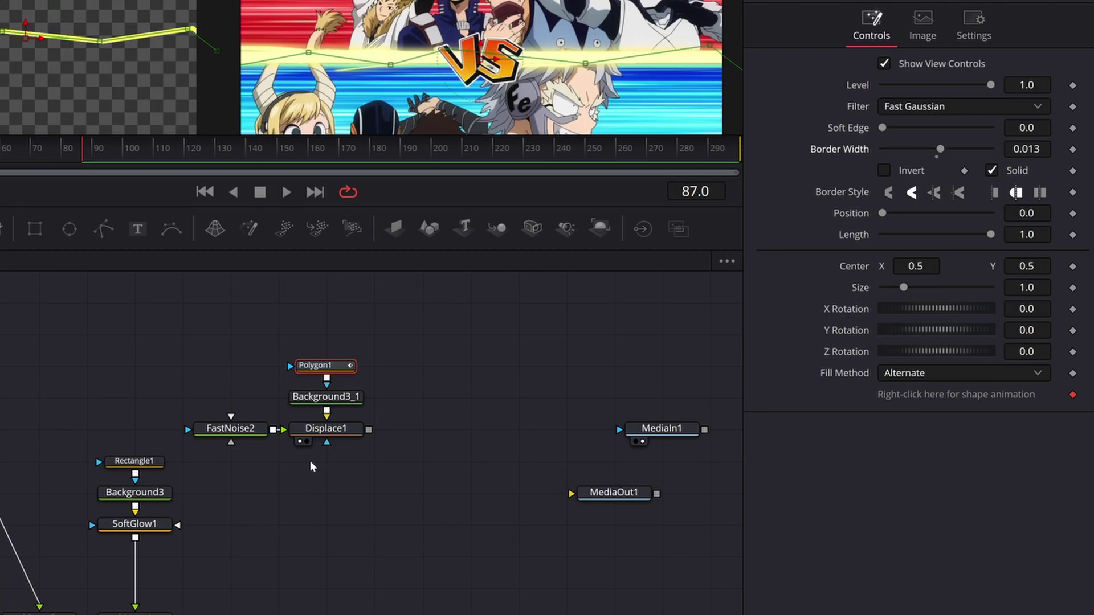
Display Displace1 in the first viewer and set its Offset to 0.357 and Refraction Strength to 1.49
left_click(324, 427)
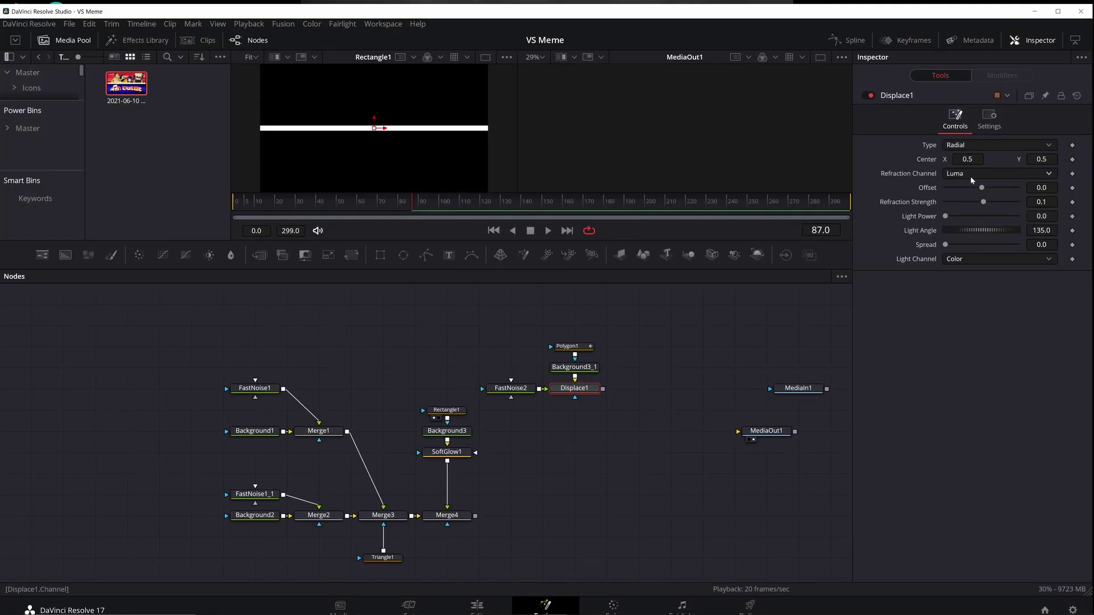
left_click_drag(982, 188, 990, 188)
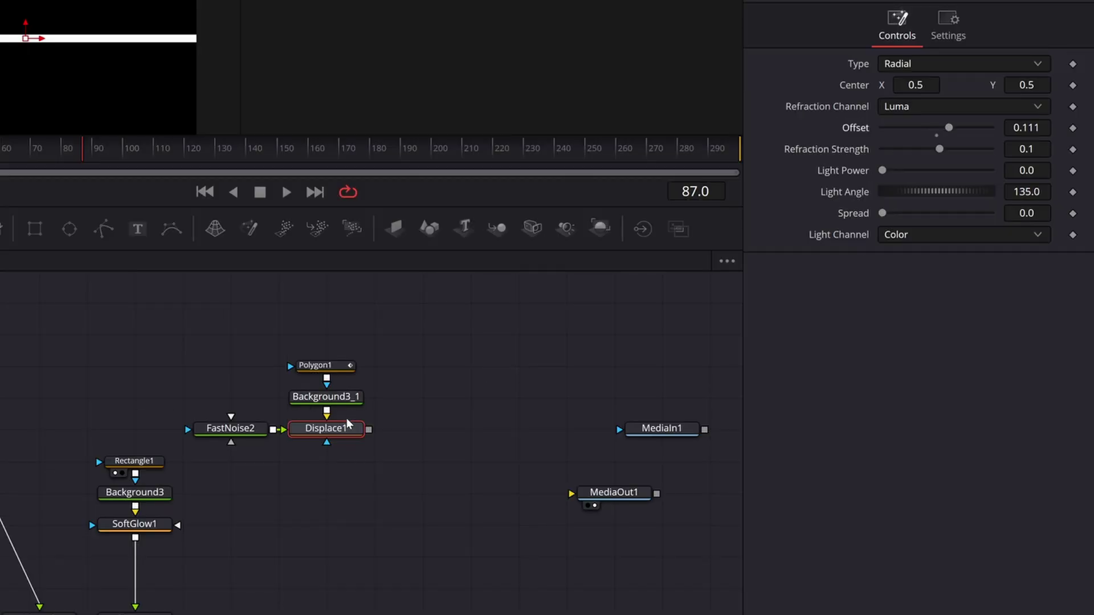
key("1")
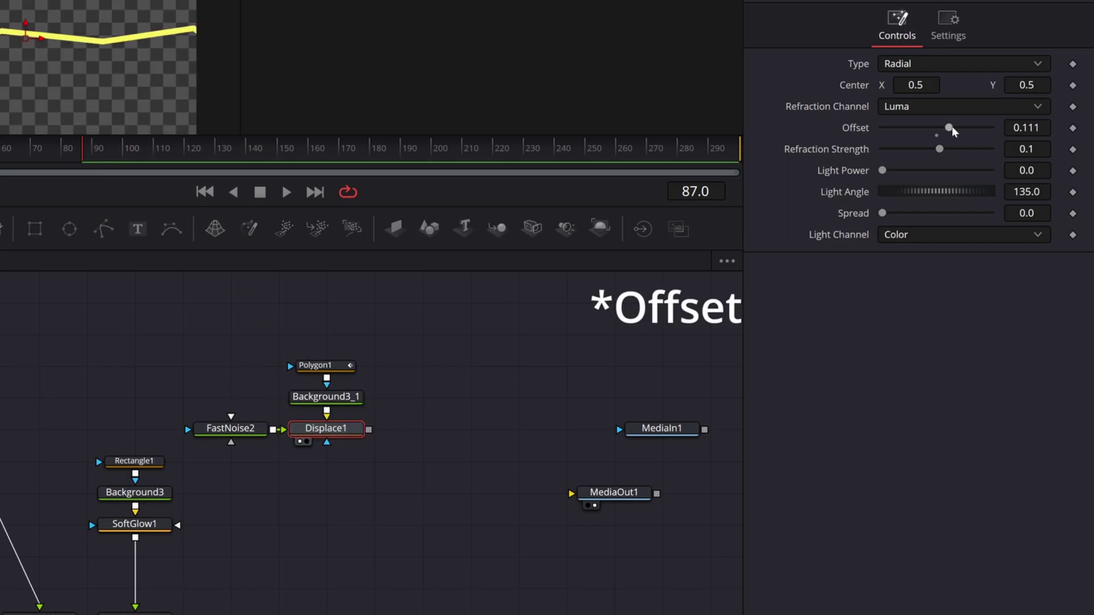
mouse_move(950, 128)
left_mouse_down()
mouse_move(978, 128)
mouse_move(937, 148)
mouse_move(946, 148)
left_mouse_up()
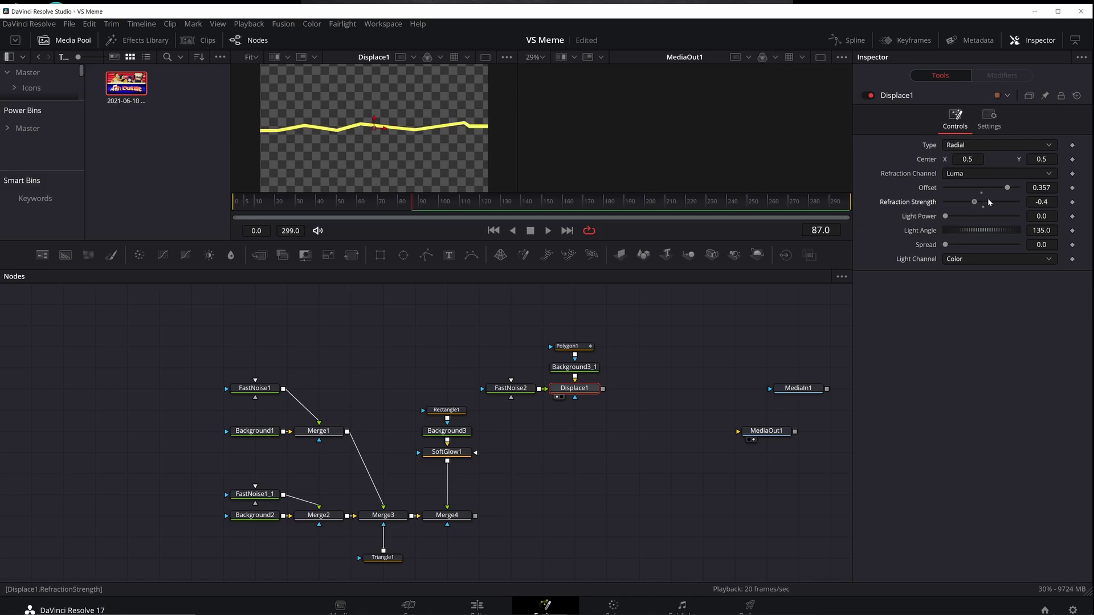
mouse_move(978, 202)
left_mouse_down()
mouse_move(970, 207)
mouse_move(1009, 209)
mouse_move(951, 218)
left_mouse_up()
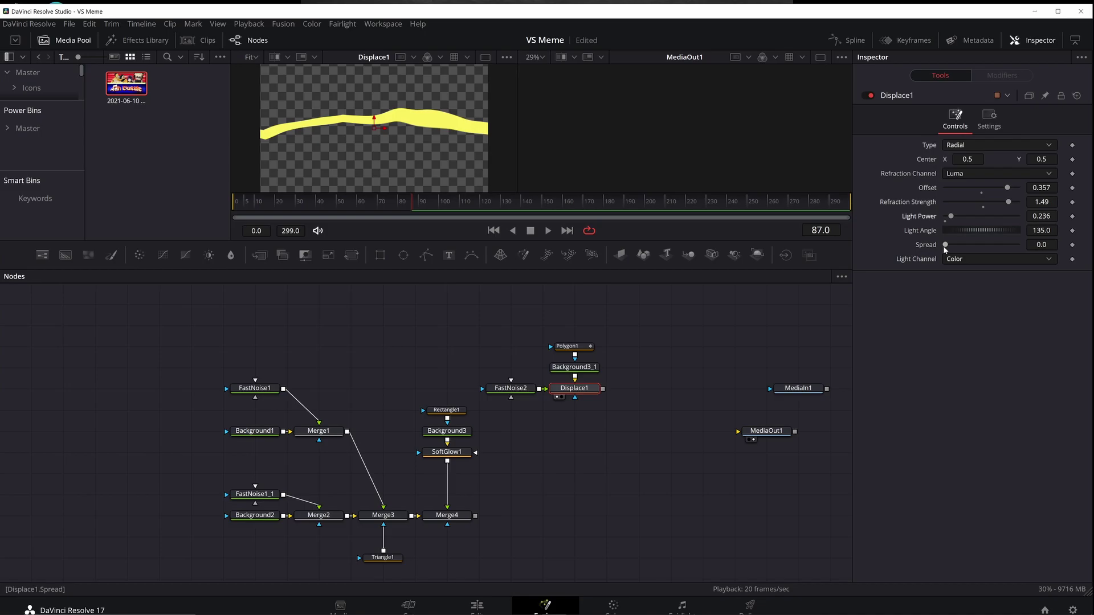
left_click_drag(951, 217, 946, 217)
Set FastNoise2's Detail to 9.06, Contrast to 0.55 and Brightness to -1.0
left_click(521, 393)
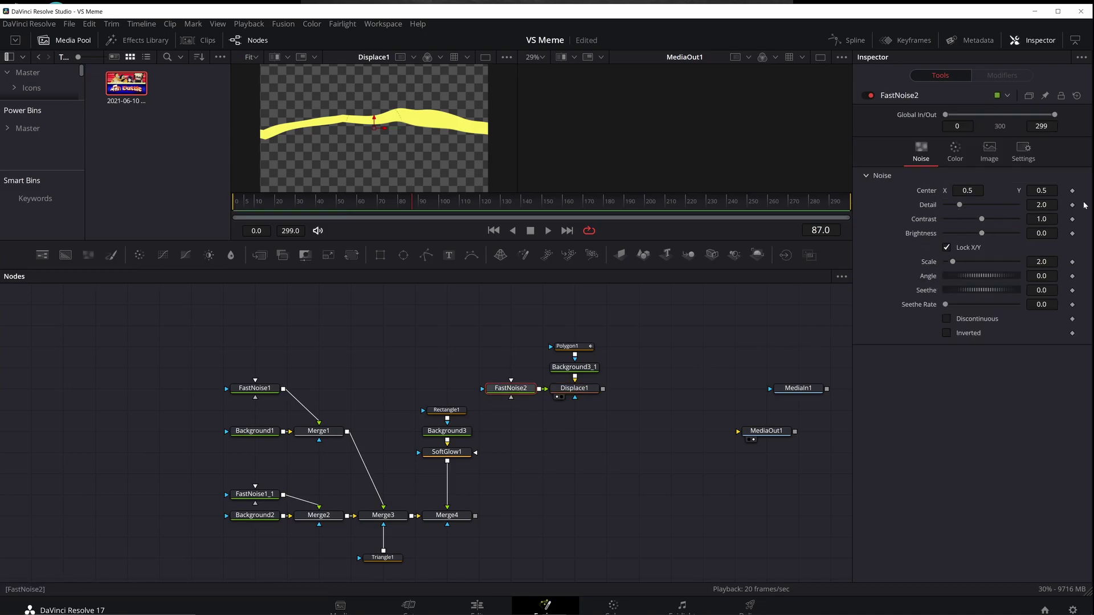
left_click_drag(903, 154, 980, 153)
mouse_move(936, 174)
left_mouse_down()
mouse_move(892, 180)
mouse_move(931, 177)
left_mouse_up()
left_click_drag(936, 196, 977, 169)
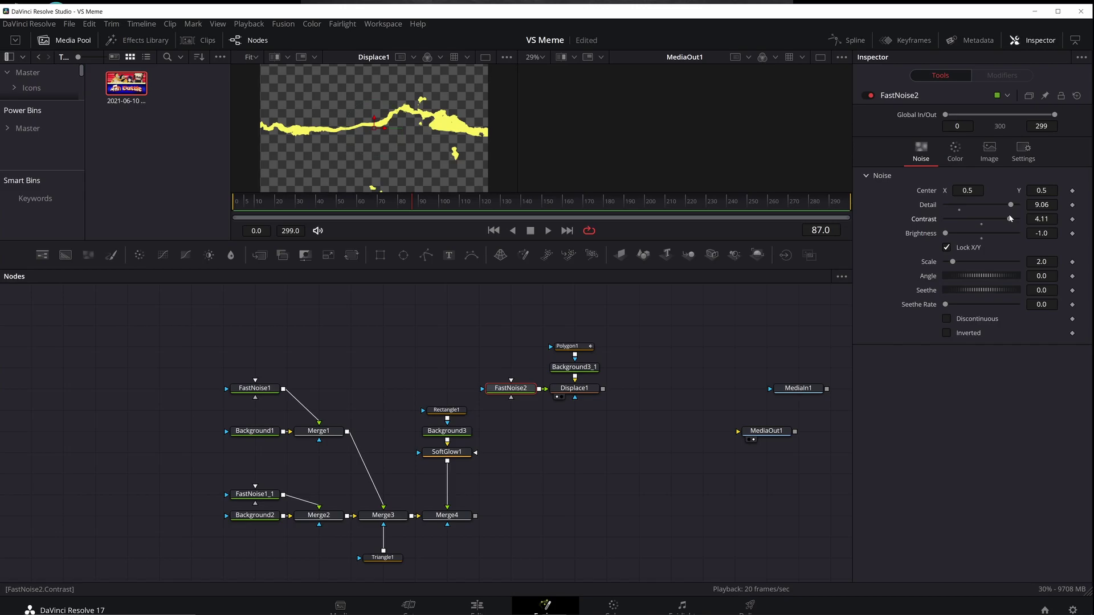
left_click_drag(1010, 219, 965, 222)
Unlock FastNoise2's X/Y scale, setting X Scale 12.13, Y Scale 10.87, Seethe 0.181 and Seethe Rate 0.315
left_click(946, 247)
left_click_drag(953, 262, 984, 305)
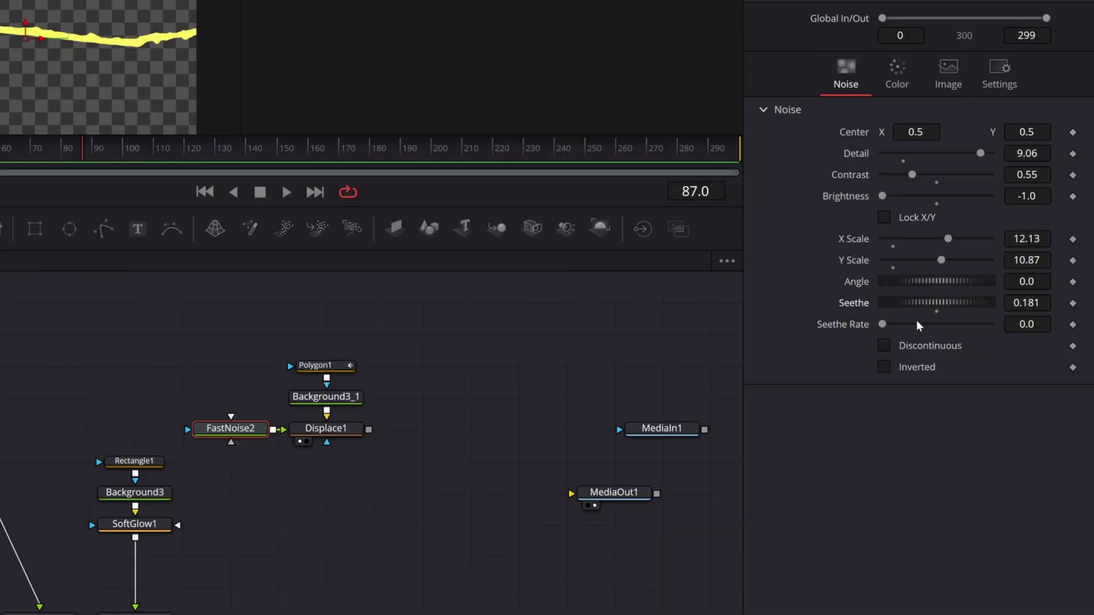
left_click_drag(883, 324, 914, 322)
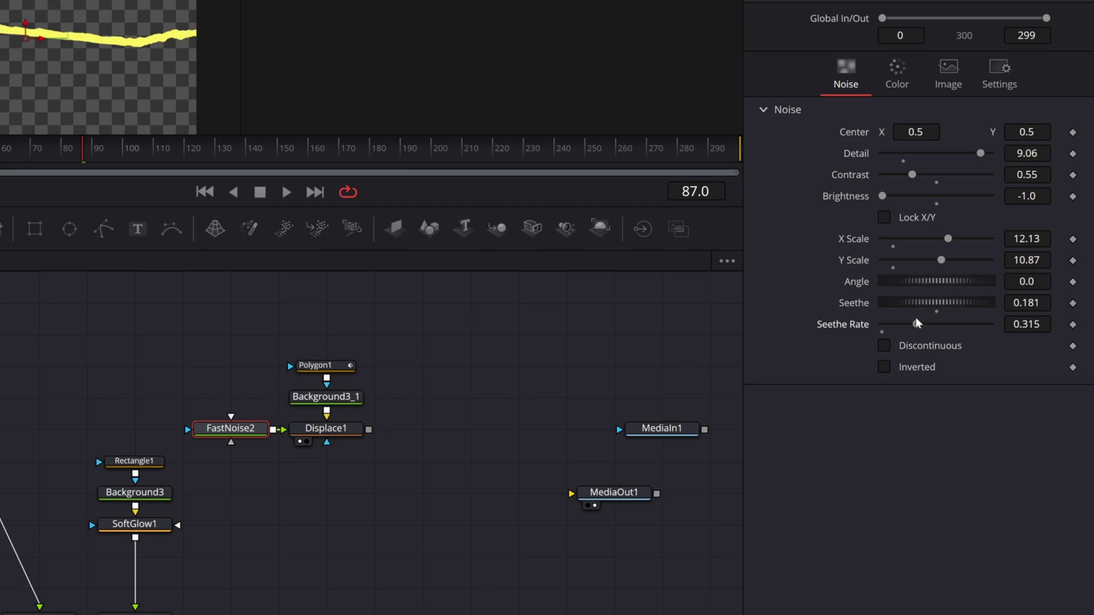
Set Polygon1's Border Width to 0.006 and merge Displace1's output over SoftGlow1
left_click(322, 365)
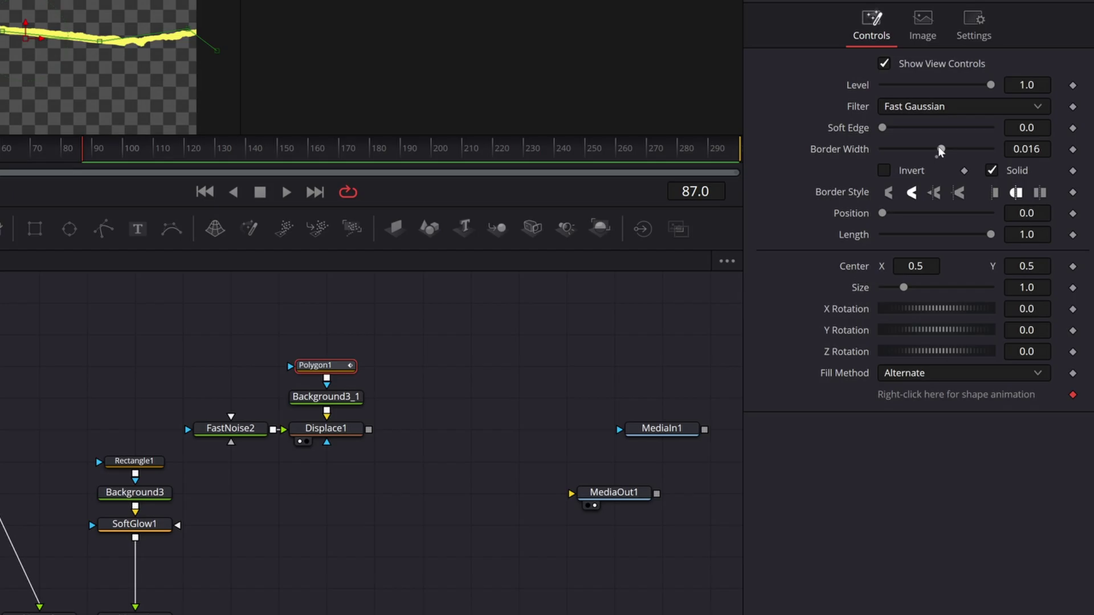
left_click_drag(938, 146, 934, 146)
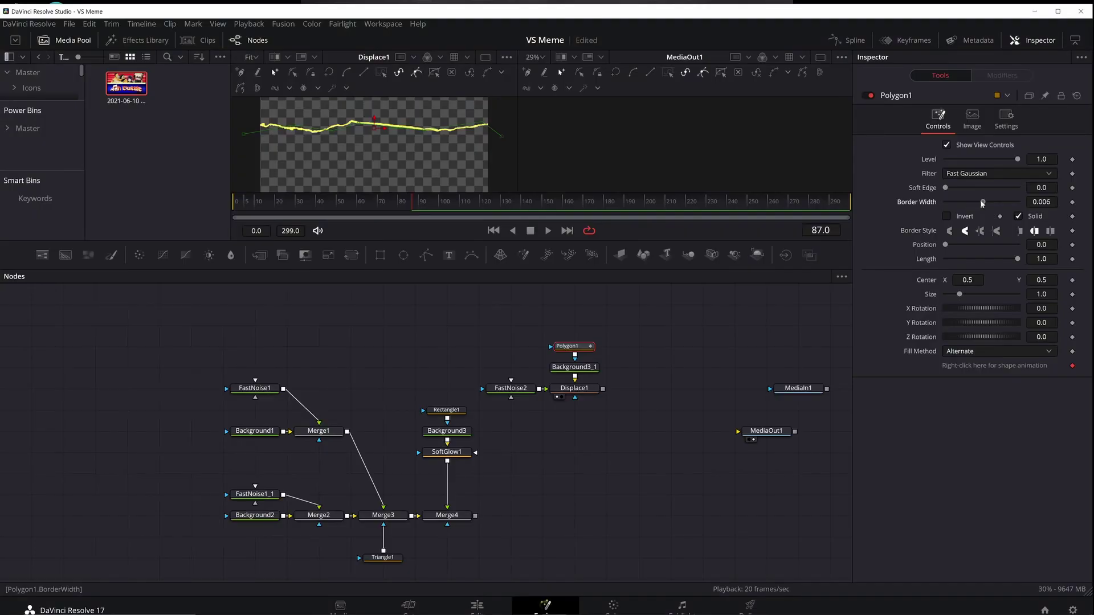
left_click_drag(661, 296, 526, 413)
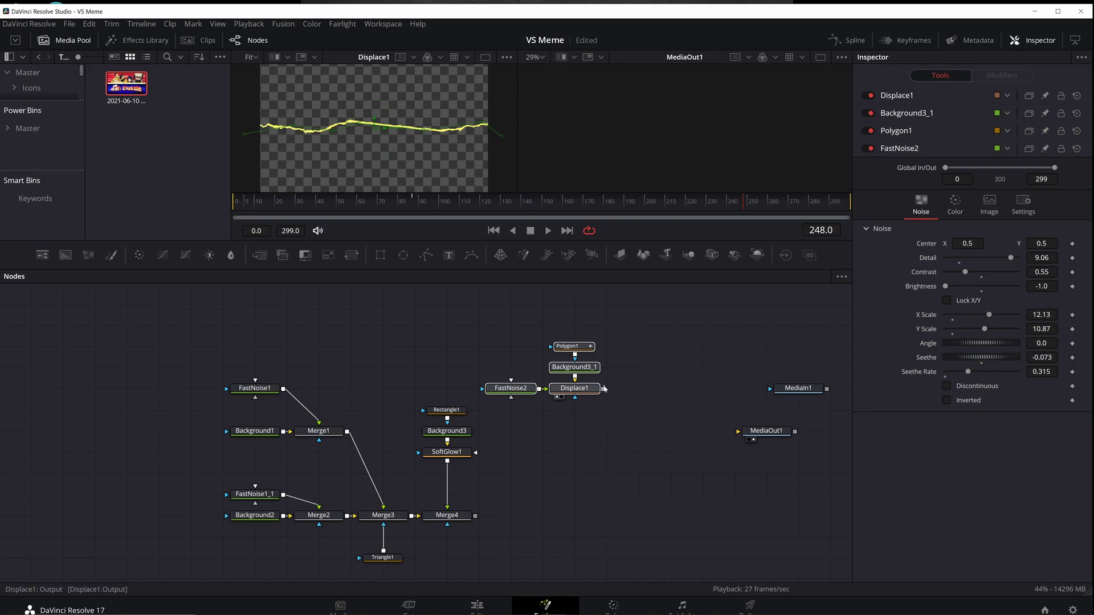
left_click_drag(603, 389, 447, 462)
Duplicate the FastNoise2, Displace1, Background3_1 and Polygon1 group and merge the copy over Displace1, ahead of Merge5
left_click_drag(662, 330, 485, 401)
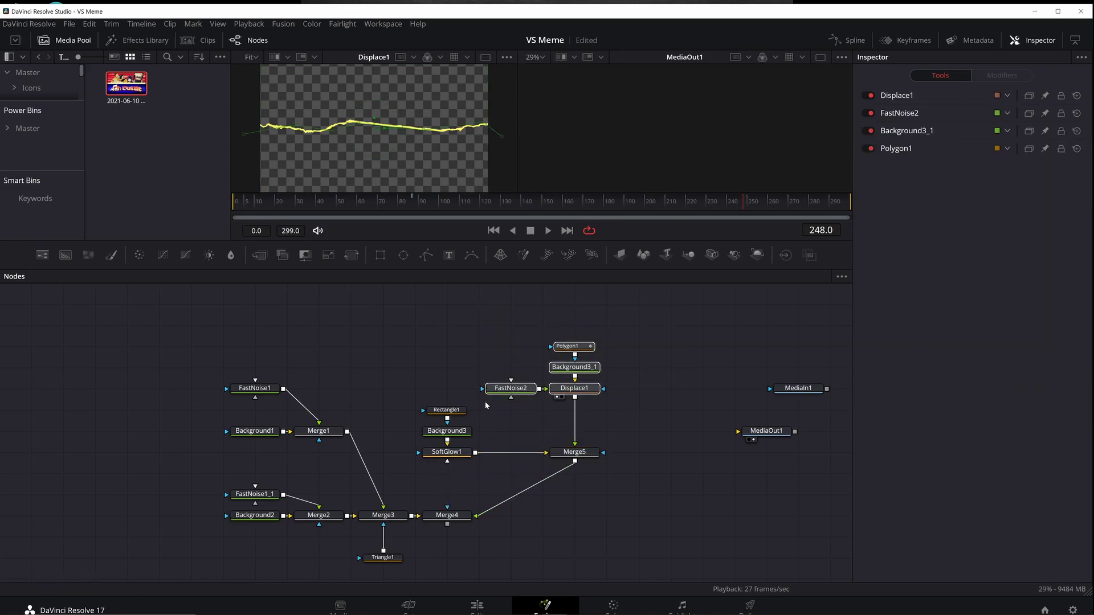
key("ctrl+c")
key("ctrl+v")
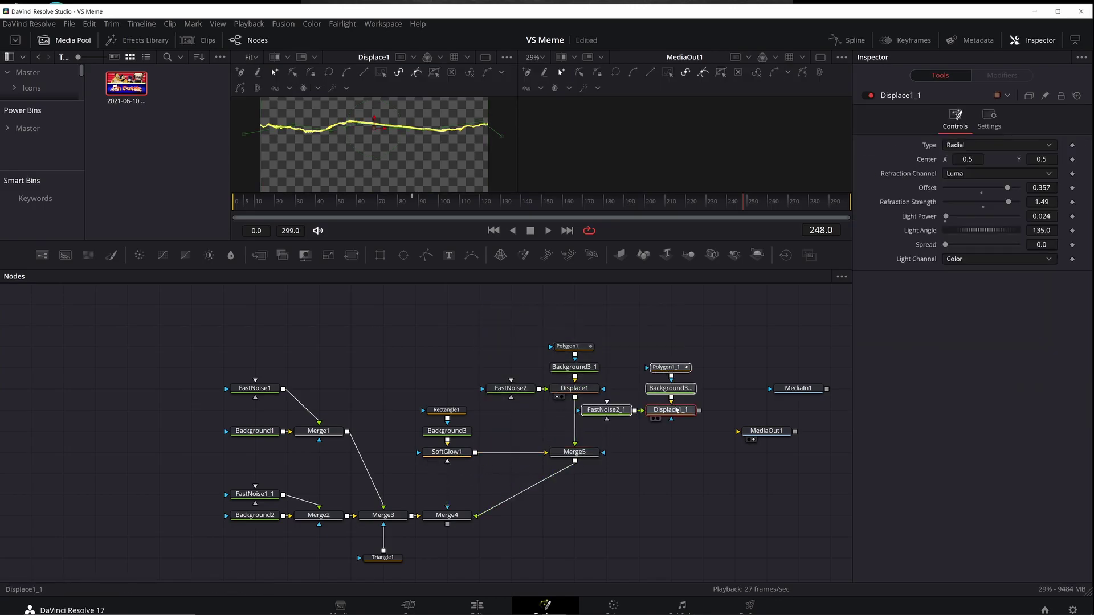
left_click_drag(693, 416, 575, 397)
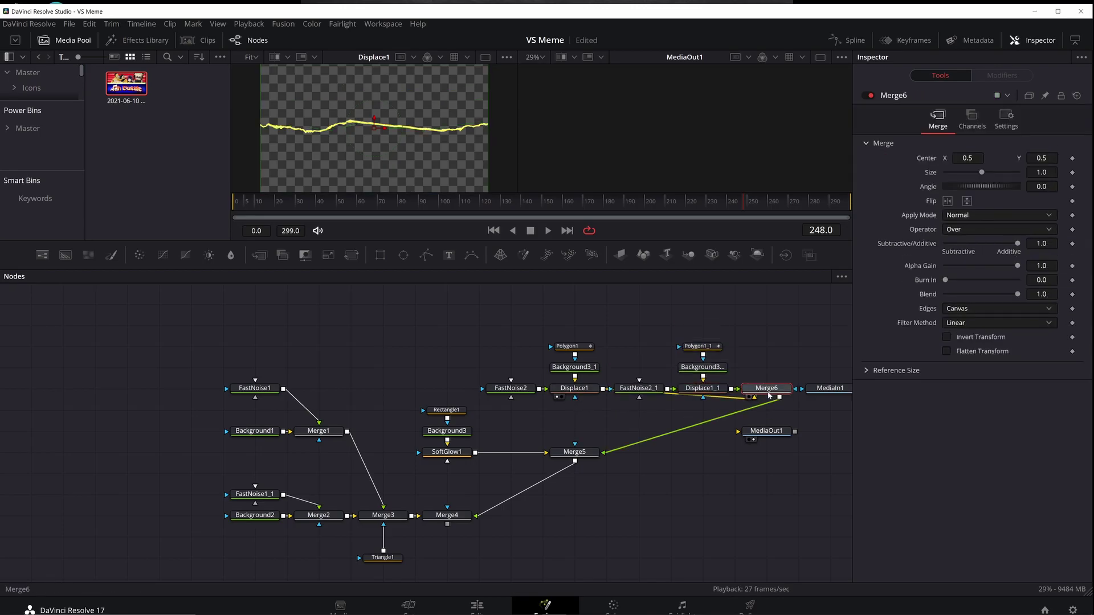
left_click_drag(769, 393, 576, 435)
Add a Transform node after Displace1 and insert a copy of it after Displace1_1
left_click(579, 390)
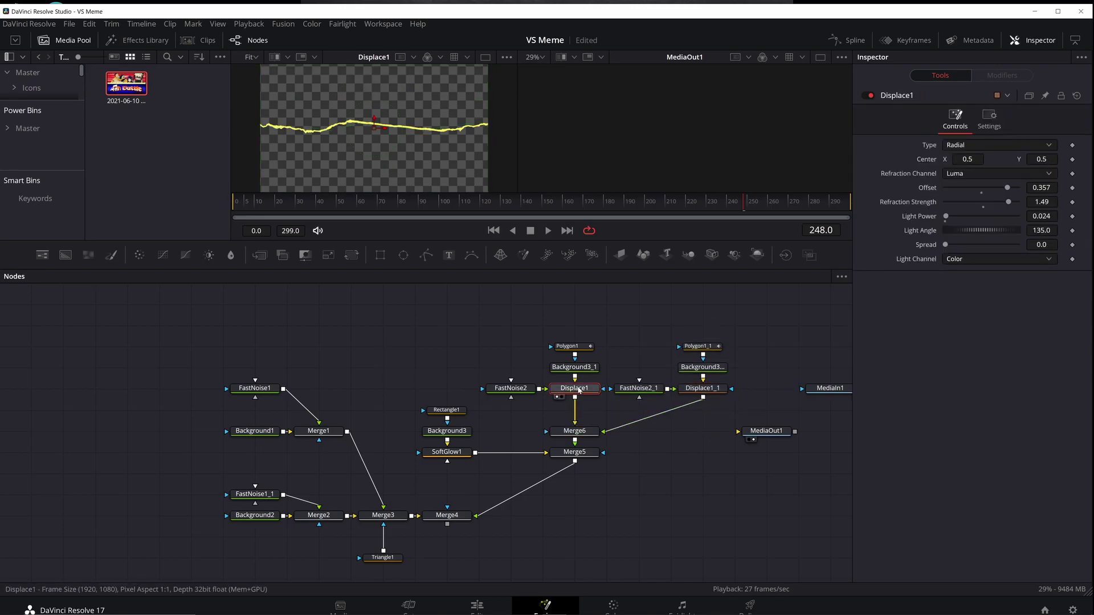
key("shift+space")
type("Displacetrans")
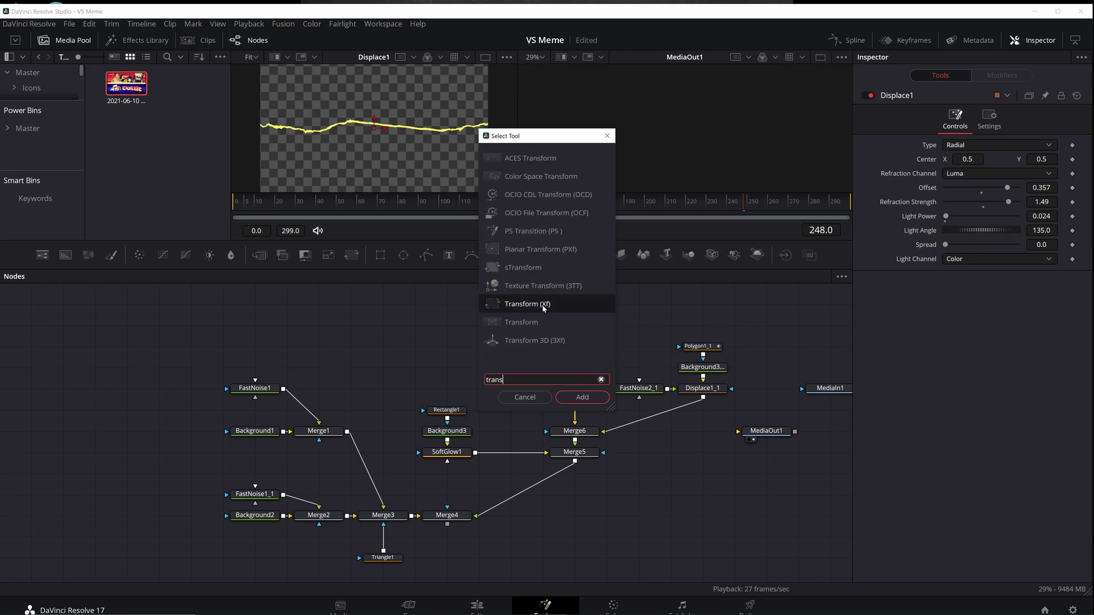
left_click(583, 398)
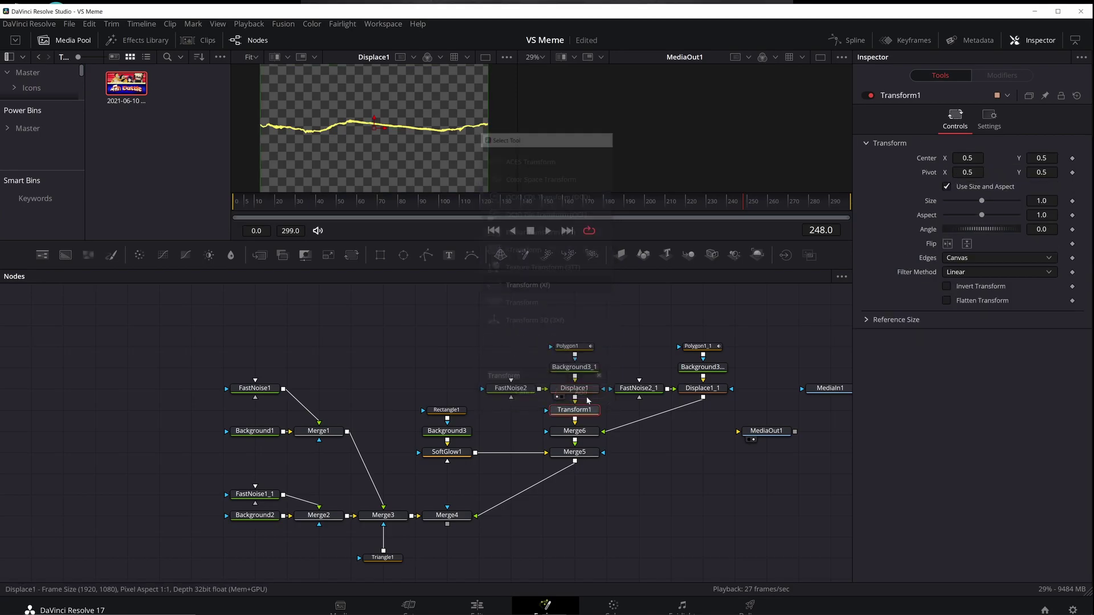
key("ctrl+c")
left_click(691, 447)
key("ctrl+v")
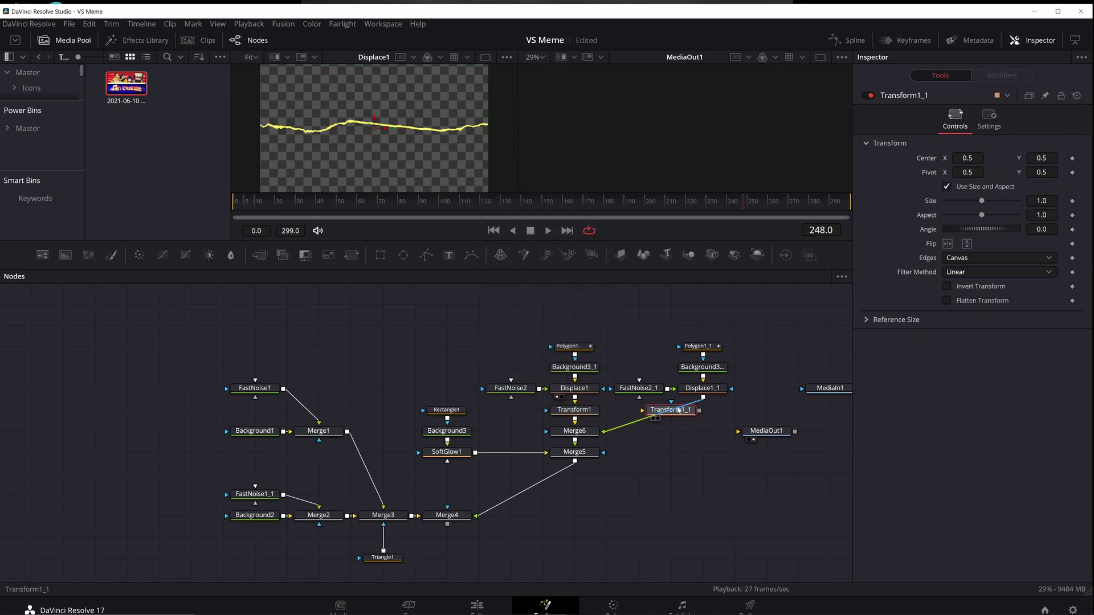
left_click_drag(679, 409, 711, 410)
Display Merge5 in the first viewer and set Transform1_1's Angle to 180
left_click(557, 460)
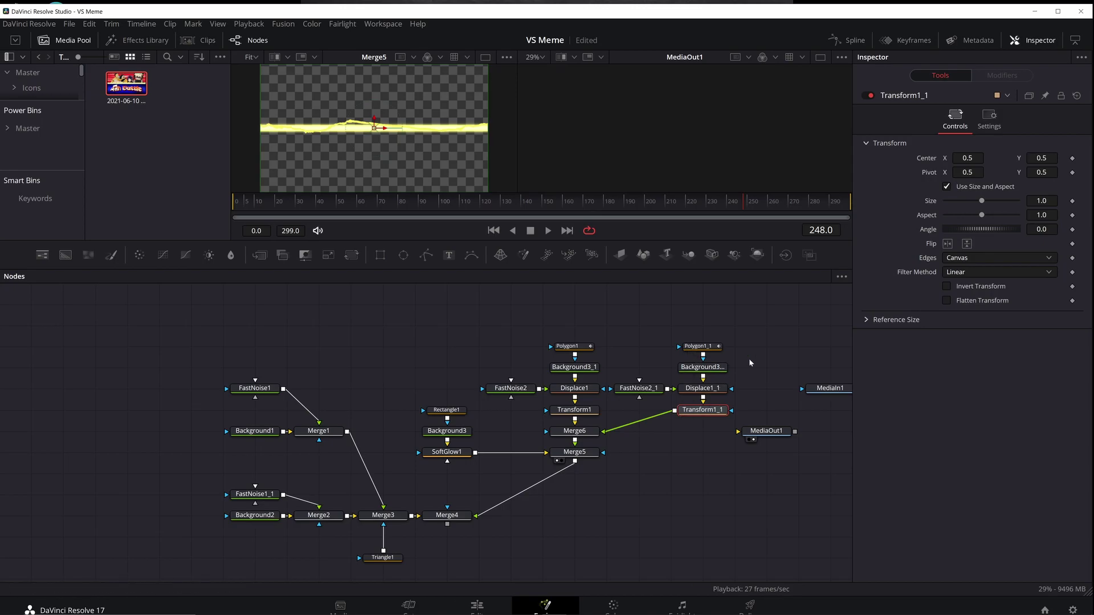
left_click(1041, 229)
type("180")
key("Tab")
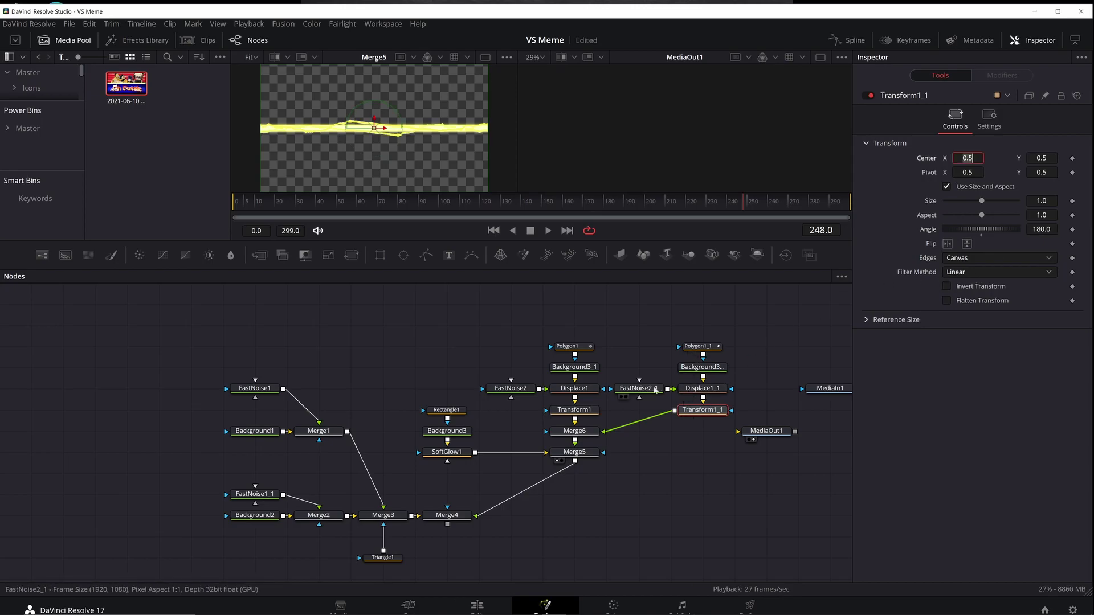
Set FastNoise2_1's Seethe Rate to 0.354 and Seethe to -0.58
left_click(638, 388)
left_click_drag(966, 322, 972, 316)
left_click_drag(971, 305, 944, 302)
left_click_drag(510, 392, 470, 449)
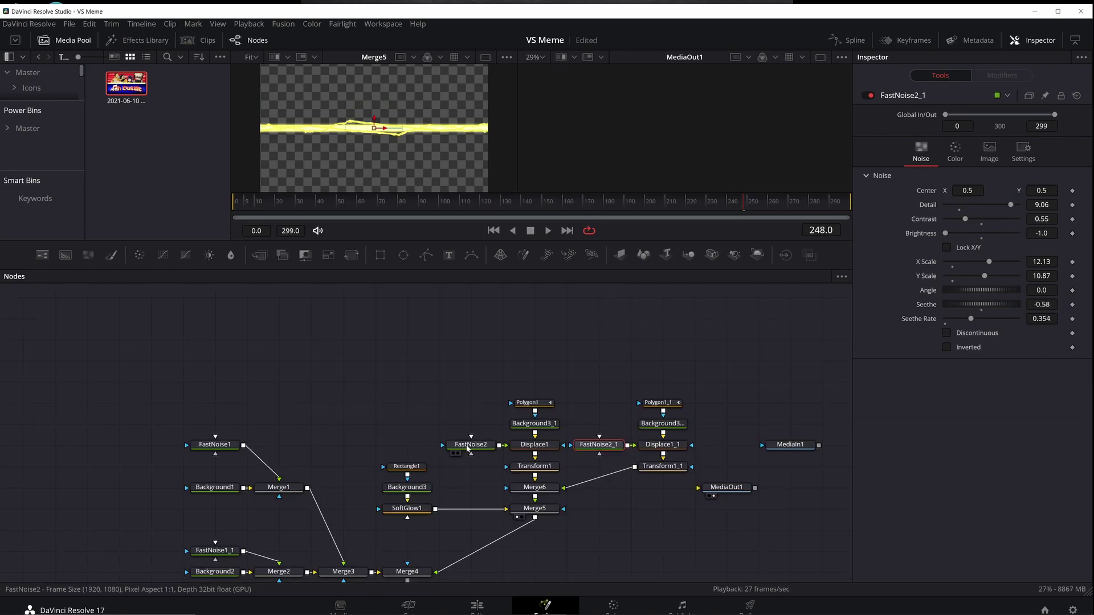
Display Merge4 in the first viewer and play back the composition
left_click(527, 403)
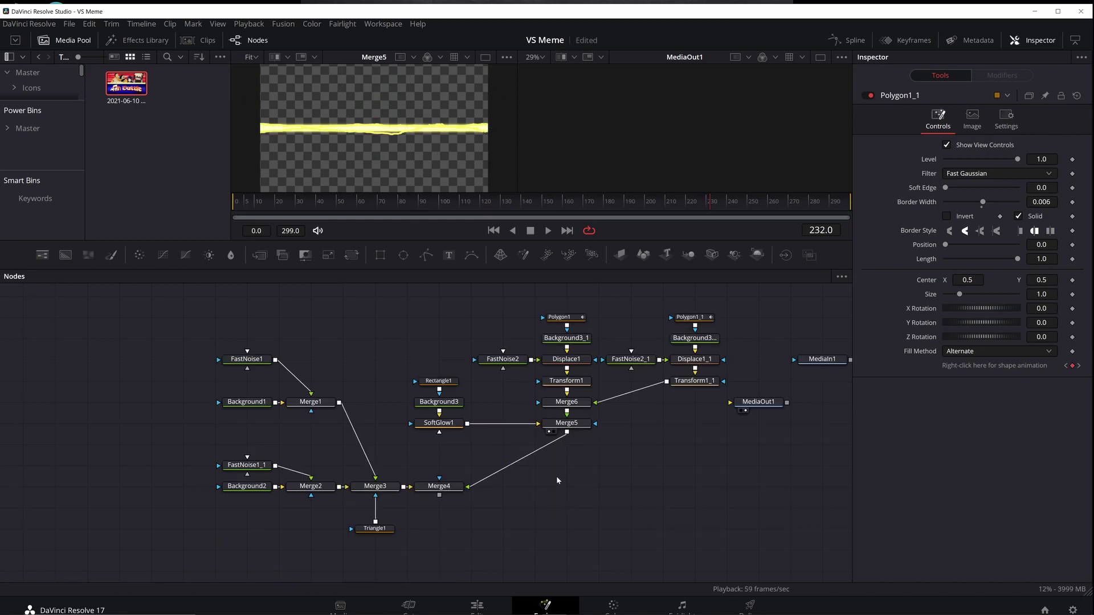
left_click(421, 495)
left_click(548, 230)
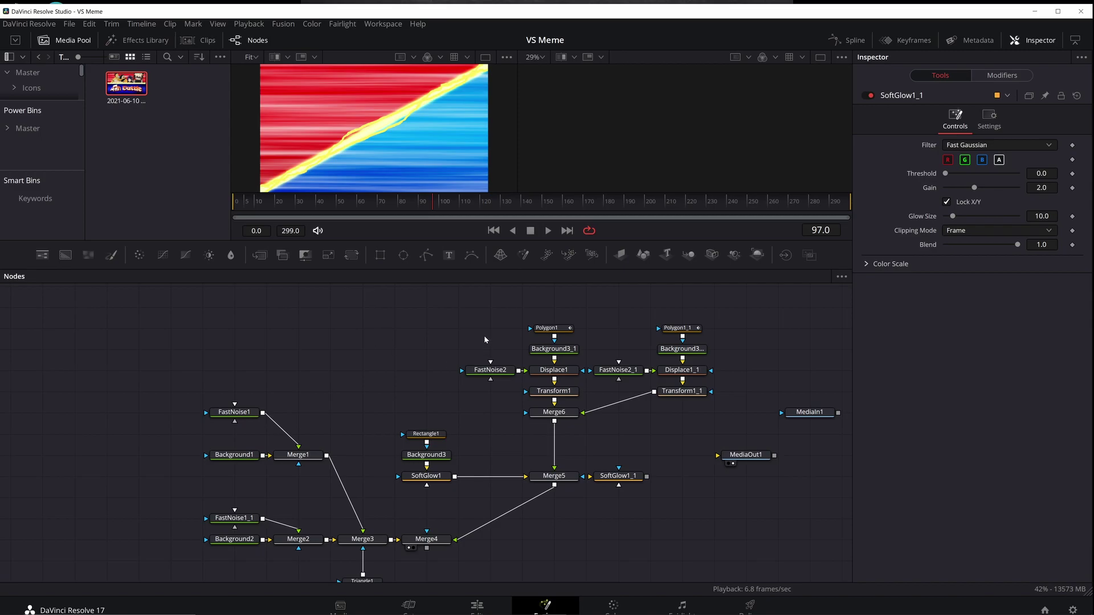
Insert a copy of SoftGlow1 between Merge6 and Merge5
key("shift+space")
left_click(609, 135)
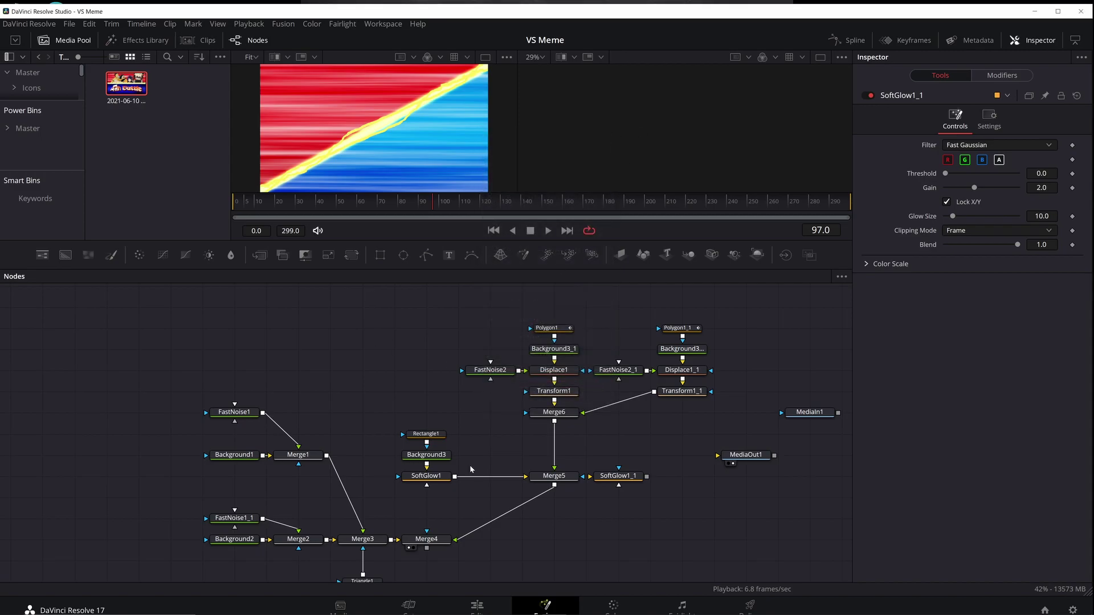
left_click(425, 476)
key("ctrl+v")
left_click_drag(520, 436, 554, 437)
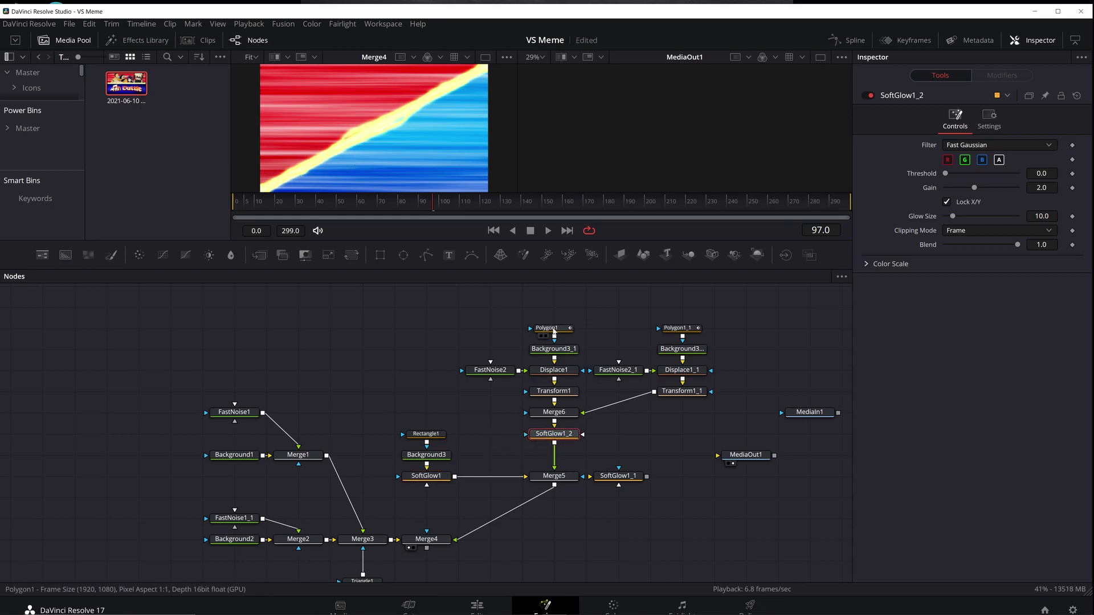
Select Polygon1 and open its Border Width value for editing
left_click(553, 330)
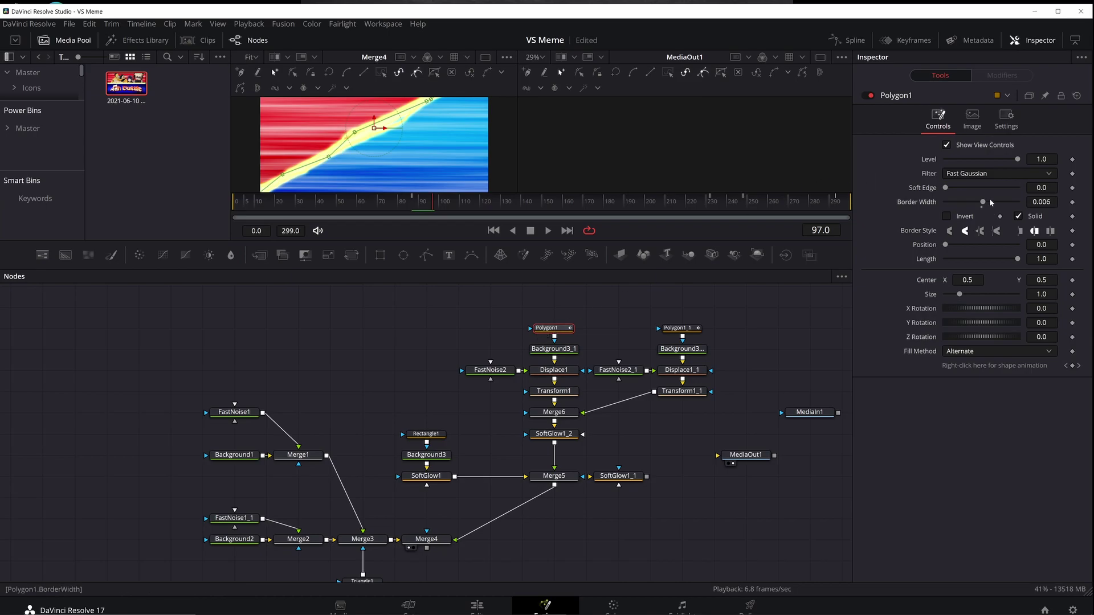
double_click(1042, 202)
right_click(1056, 201)
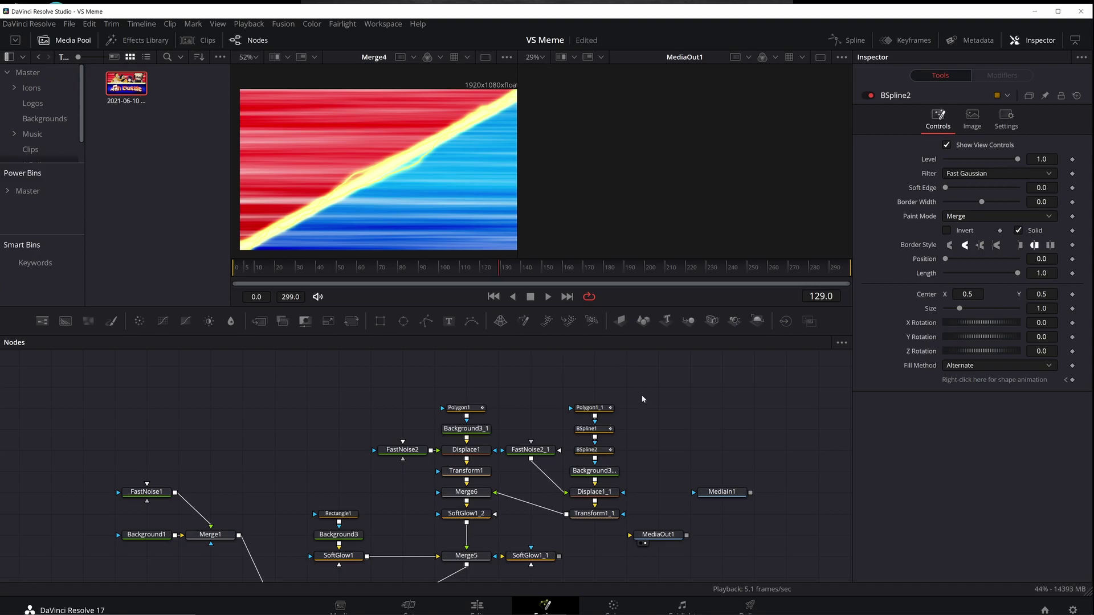
Scrub the MediaIn1 reference clip to frame 93, where the VS logo appears
left_click_drag(643, 433, 571, 393)
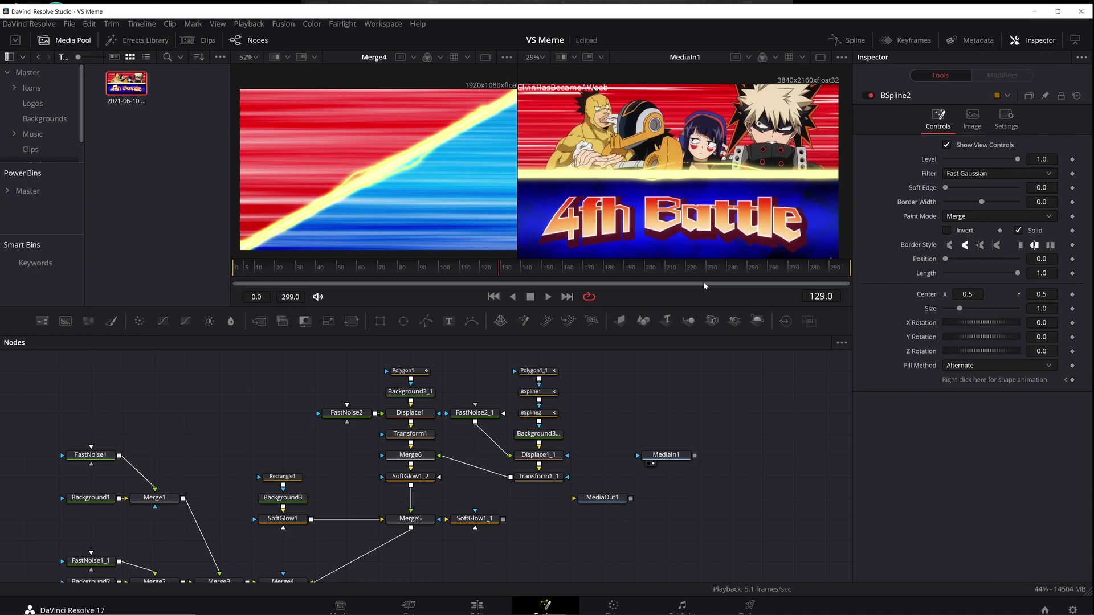
left_click_drag(513, 268, 587, 268)
left_click(597, 270)
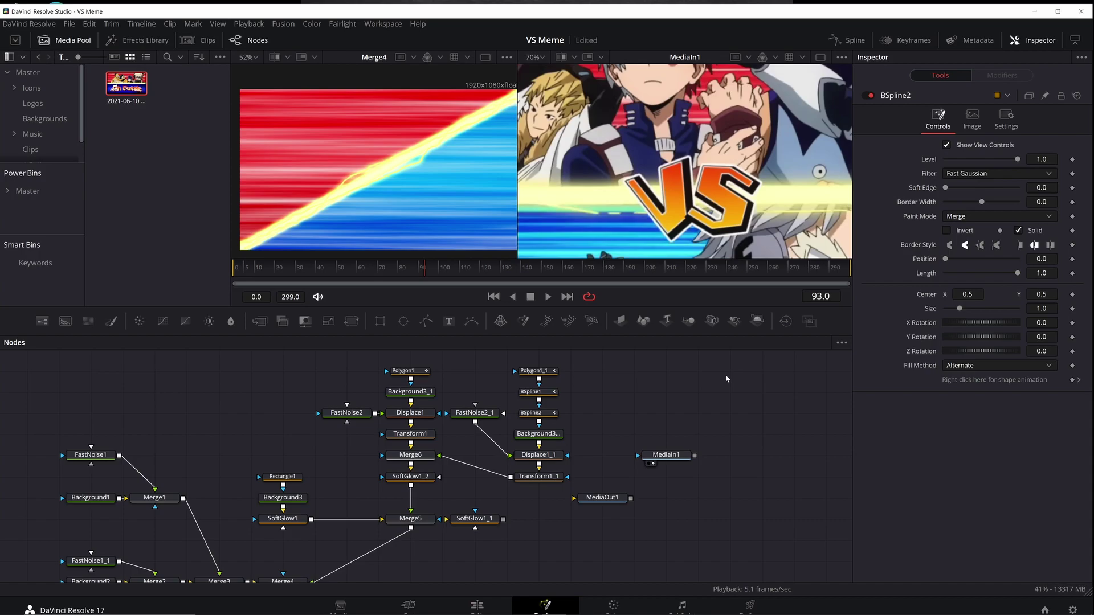
mouse_move(726, 376)
left_mouse_down()
mouse_move(698, 377)
mouse_move(742, 384)
left_mouse_up()
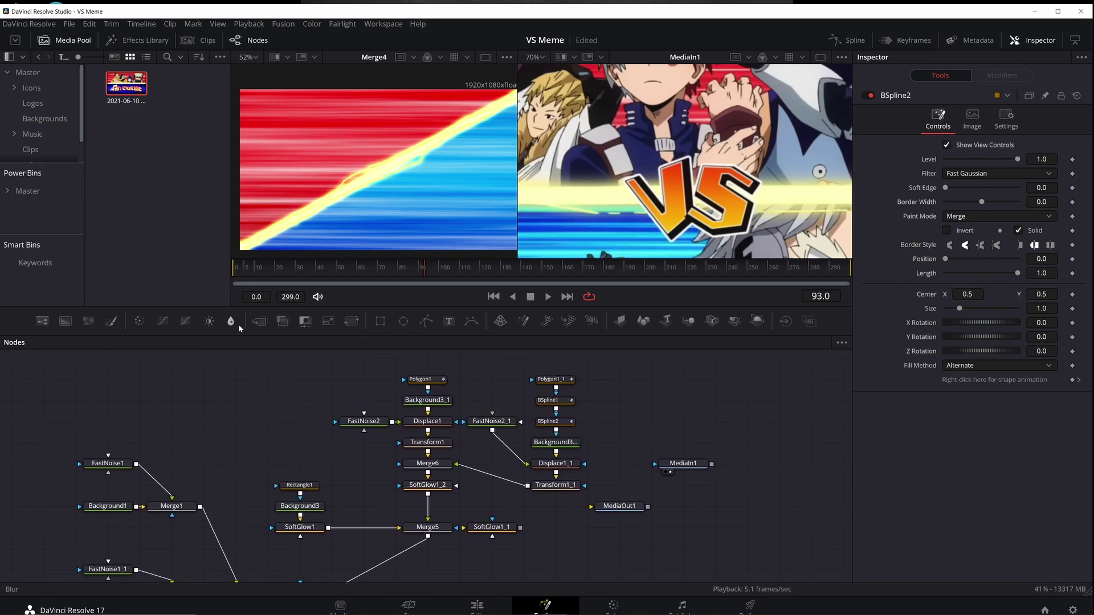
Add a Background node above MediaIn1 and set its Type to Gradient
left_click(67, 323)
left_click_drag(690, 381, 683, 404)
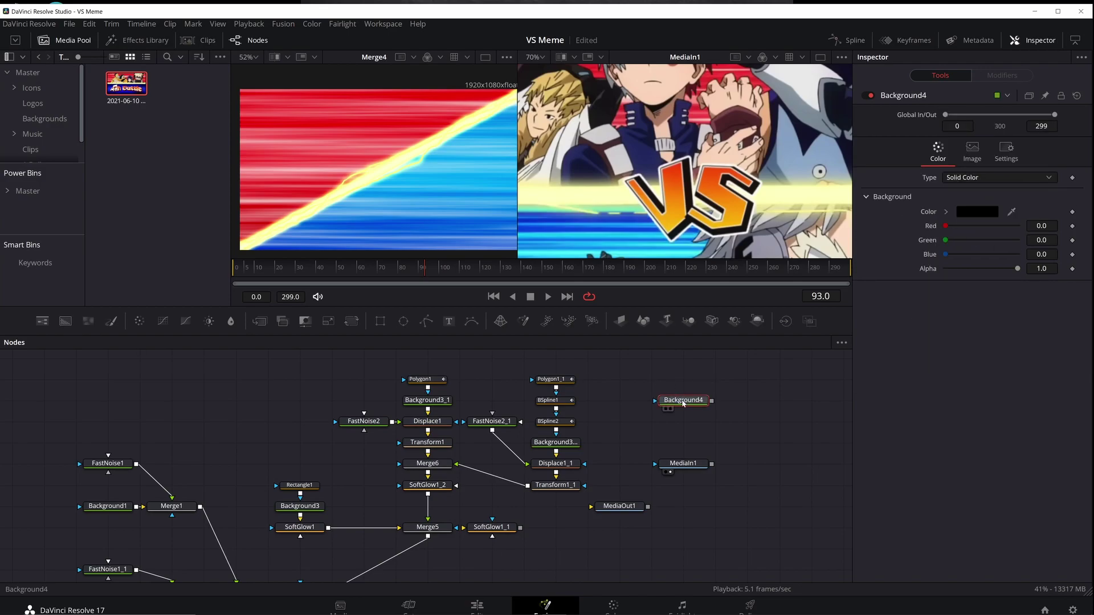
left_click(999, 177)
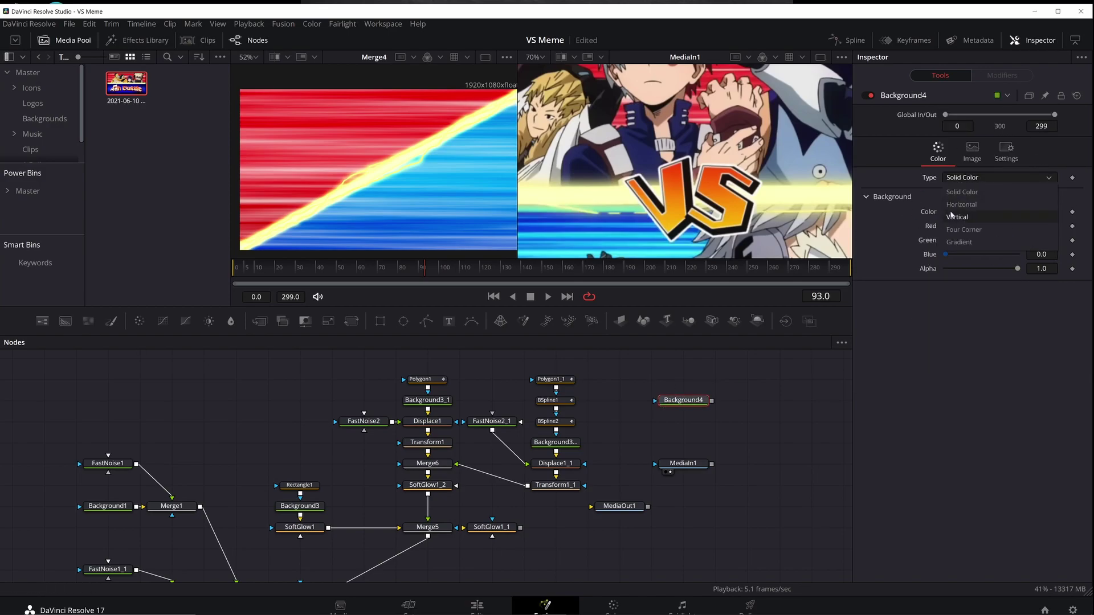
left_click(980, 241)
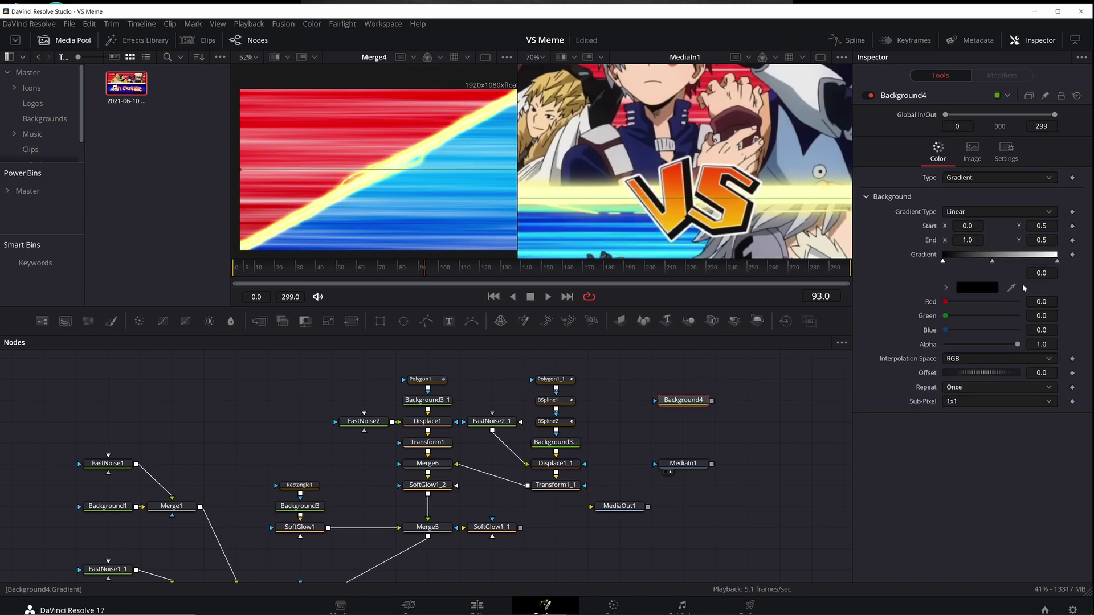
Place Background4's gradient vertically over the VS logo, starting at about X 0.487, Y 0.370 and ending at about X 0.486, Y 0.677
left_click_drag(1013, 289, 653, 197)
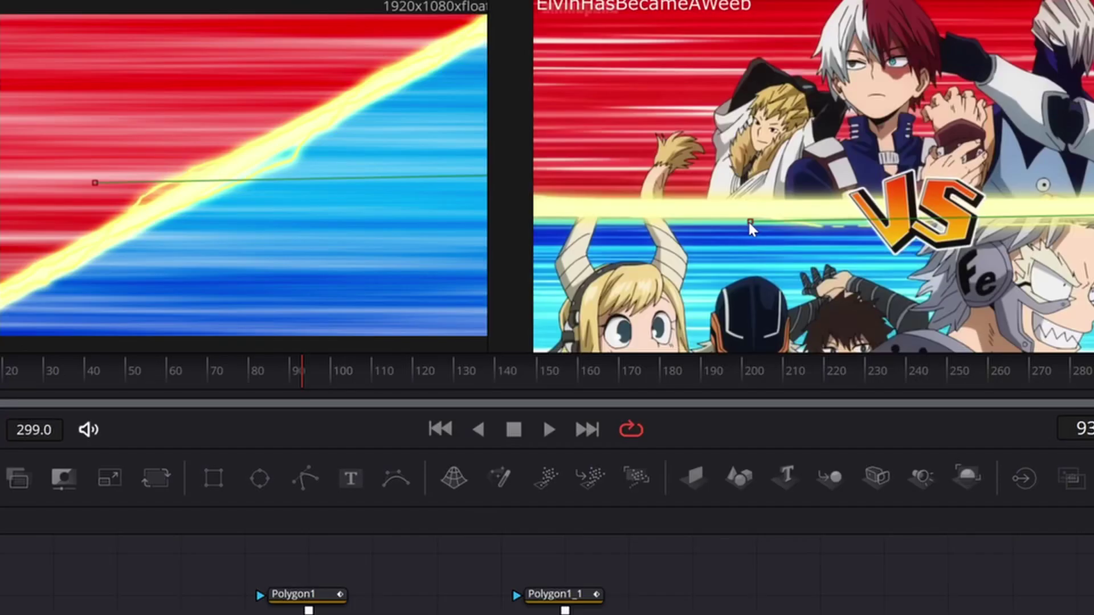
left_click_drag(750, 222, 890, 252)
left_click_drag(1035, 317, 778, 312)
left_click_drag(1042, 207, 648, 130)
left_click_drag(633, 246, 651, 258)
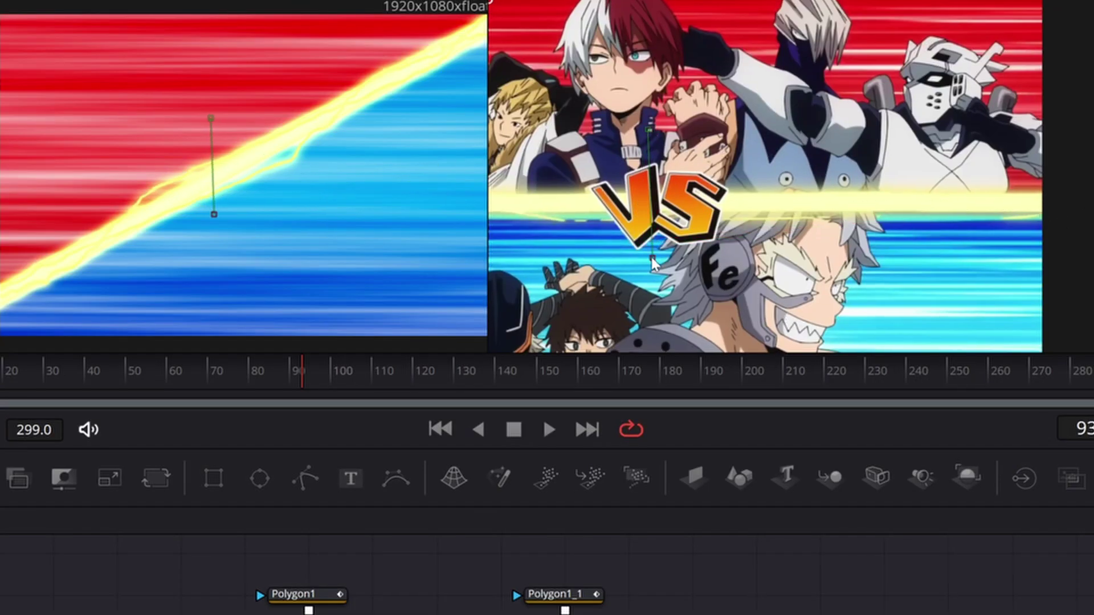
Add a Polygon node above Background4
left_click(697, 585)
left_click_drag(696, 584, 711, 614)
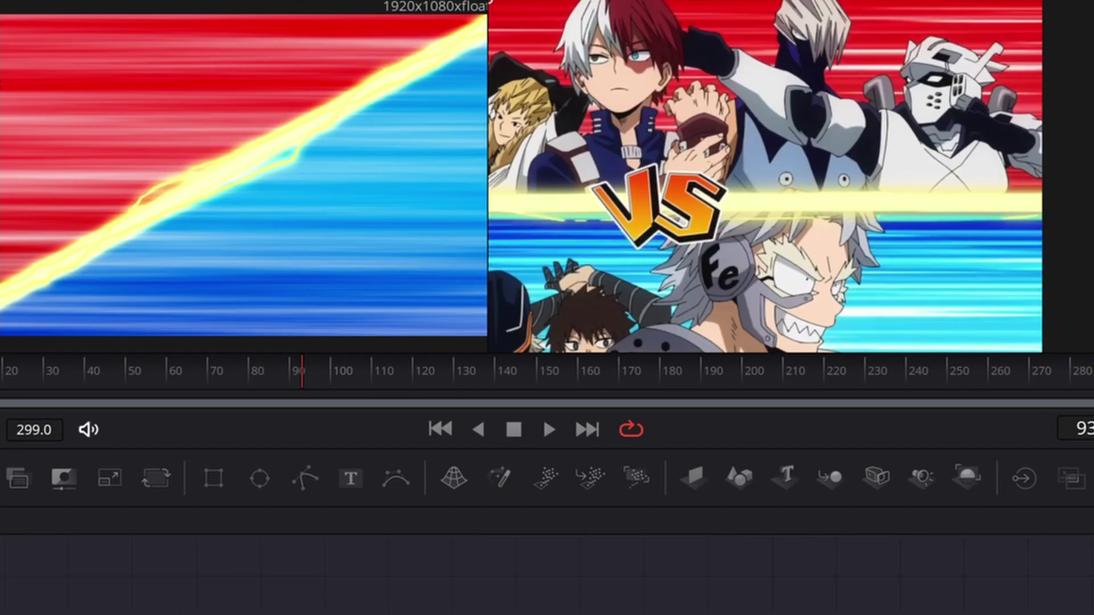
left_click(308, 483)
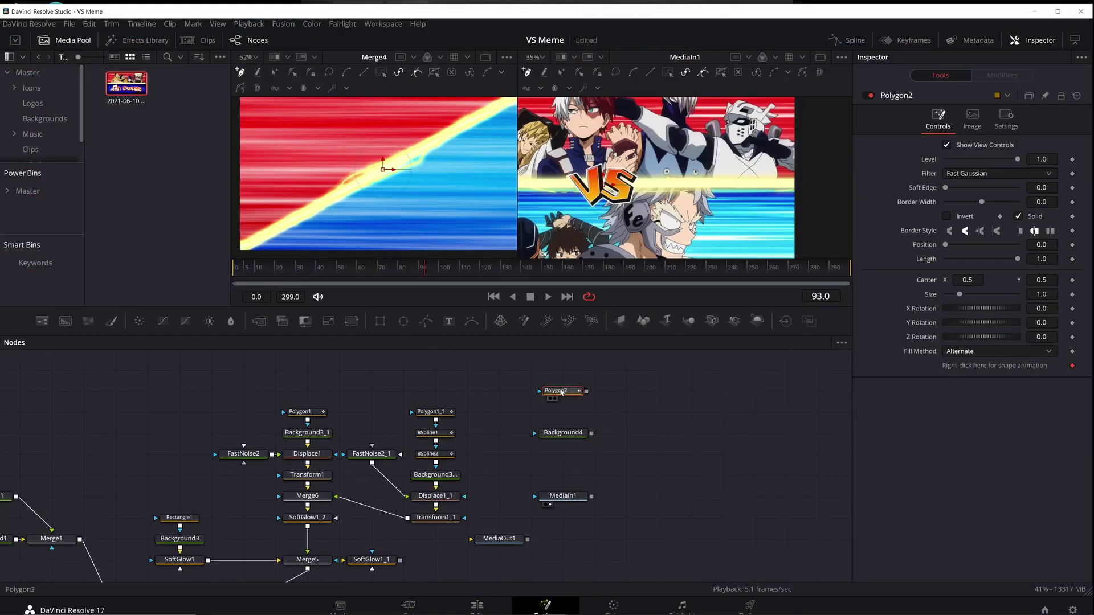
Trace the orange shape of the letter V in the reference VS logo with Polygon2
scroll(635, 171, "up", 8)
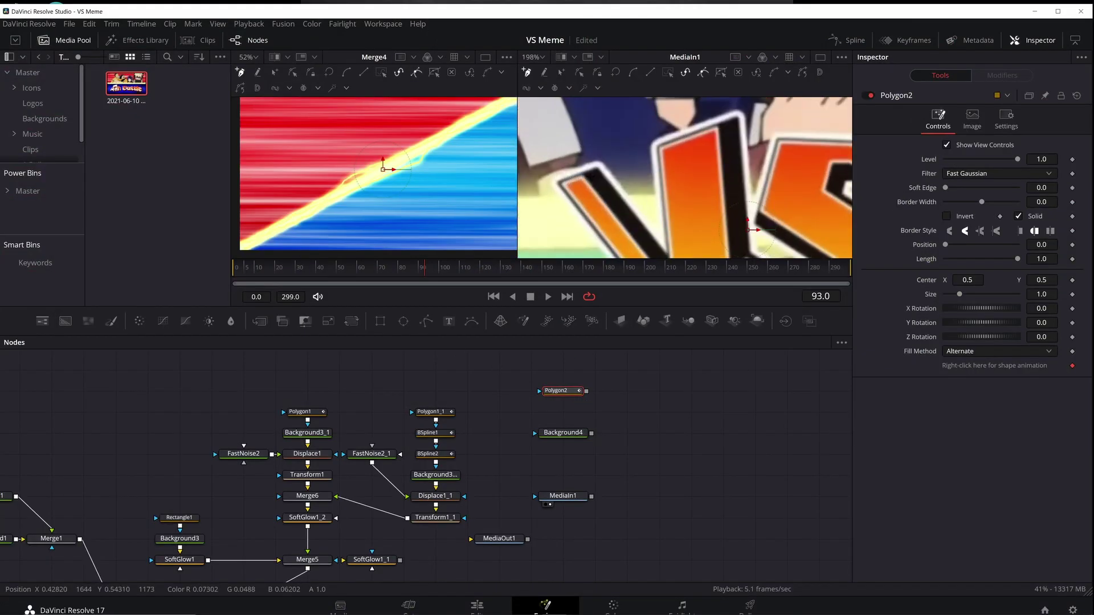
left_click(559, 184)
scroll(626, 211, "down", 3)
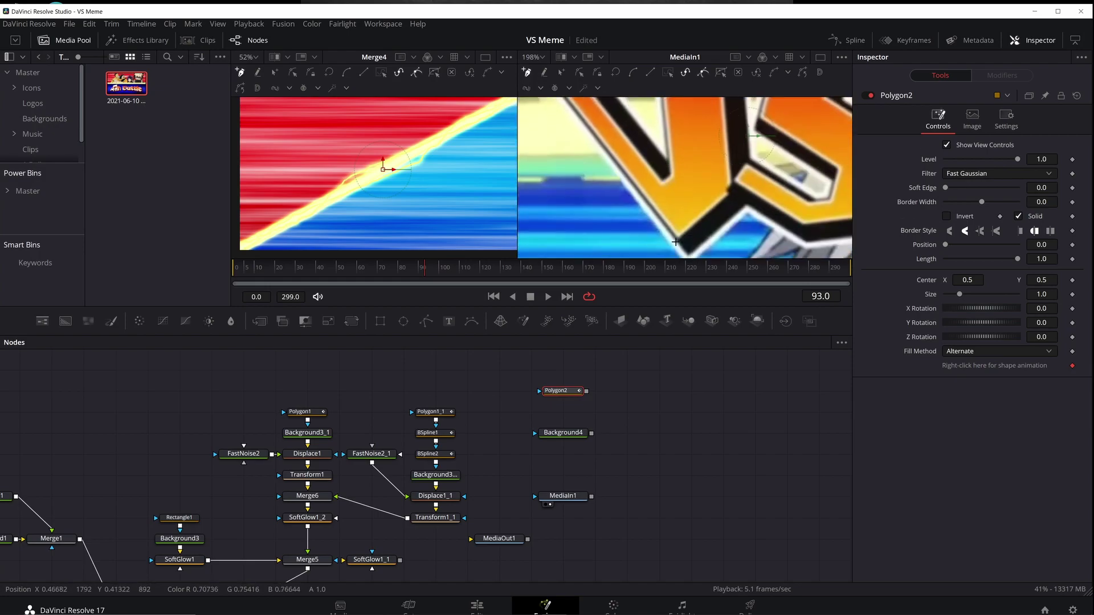
left_click(678, 241)
left_click(730, 189)
scroll(727, 182, "up", 4)
left_click(706, 124)
left_click(646, 132)
scroll(650, 159, "down", 3)
left_click(653, 215)
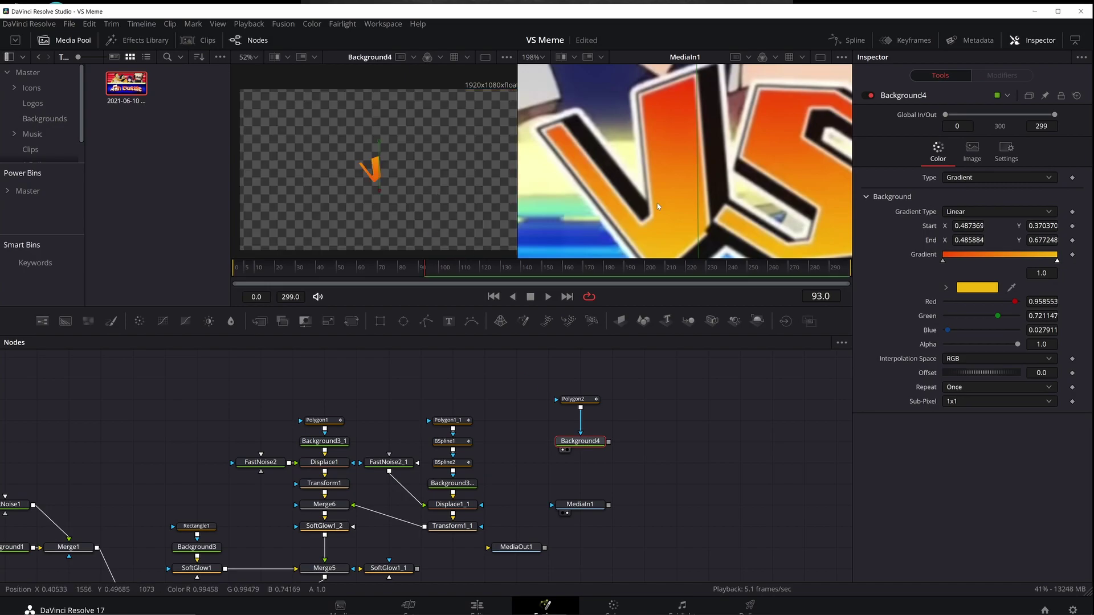
Move Polygon2 directly above Background4 and connect a new Polygon node into Polygon2
left_click(587, 399)
left_click_drag(587, 399, 592, 415)
left_click(555, 381)
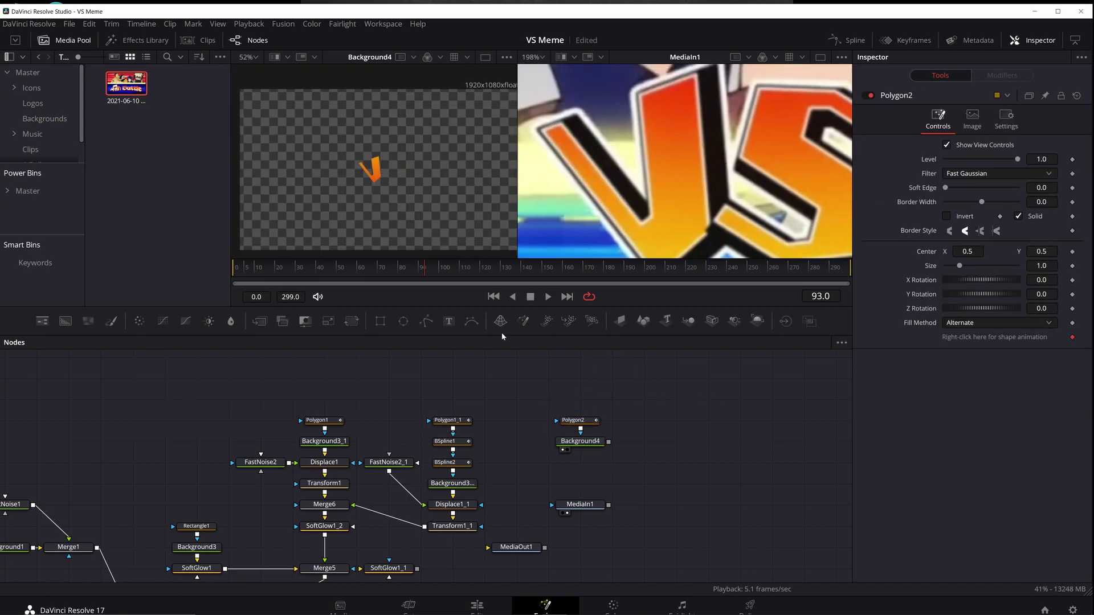
left_click(427, 322)
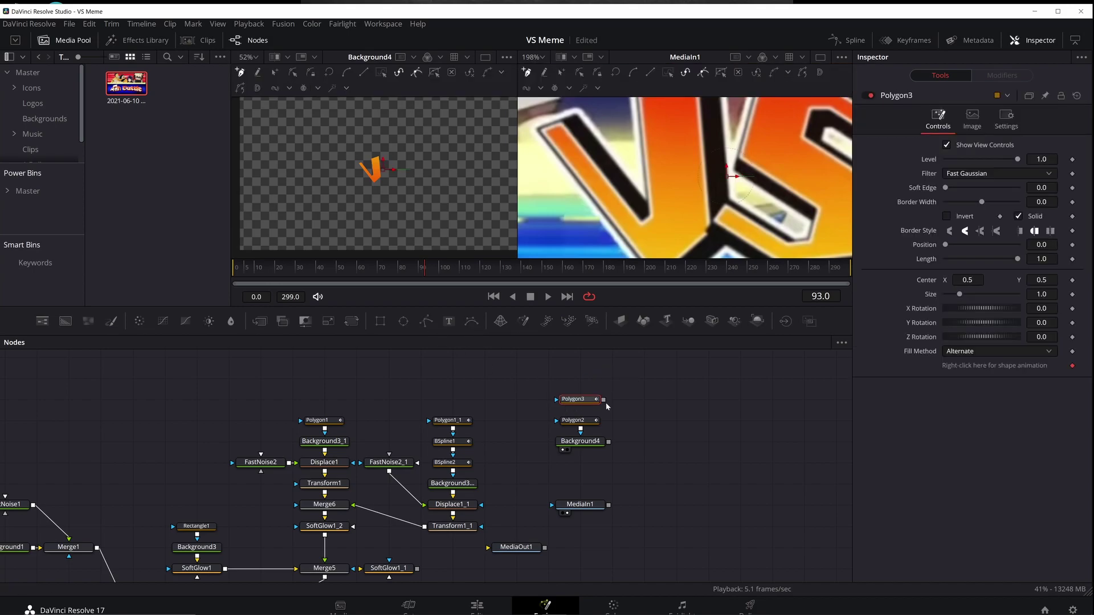
left_click_drag(604, 400, 590, 425)
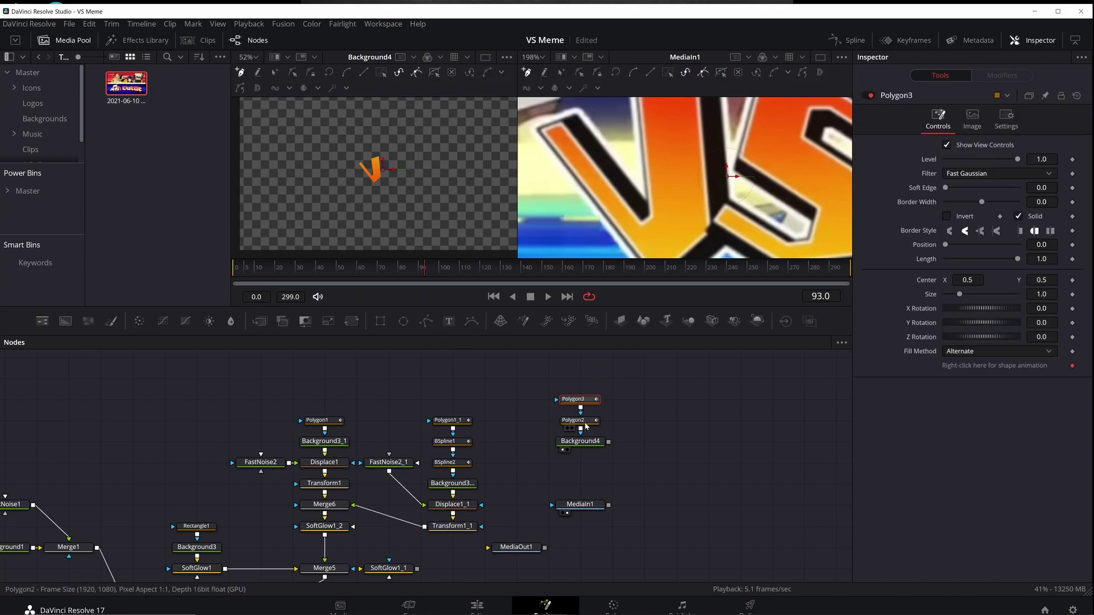
Trace the orange shape of the letter S in the reference VS logo with Polygon3
left_click(592, 424)
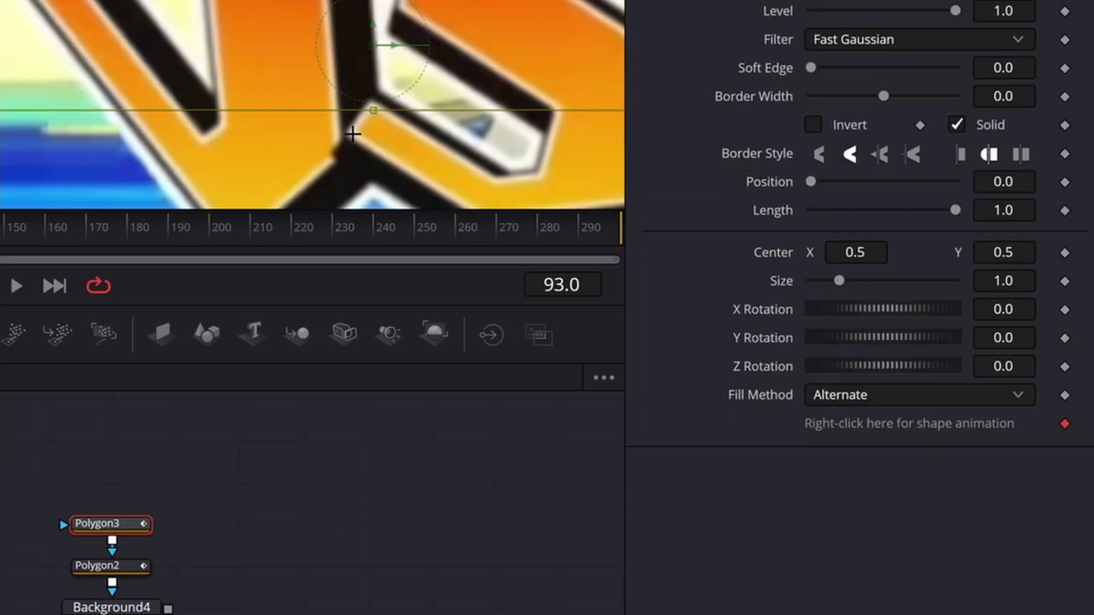
left_click(353, 134)
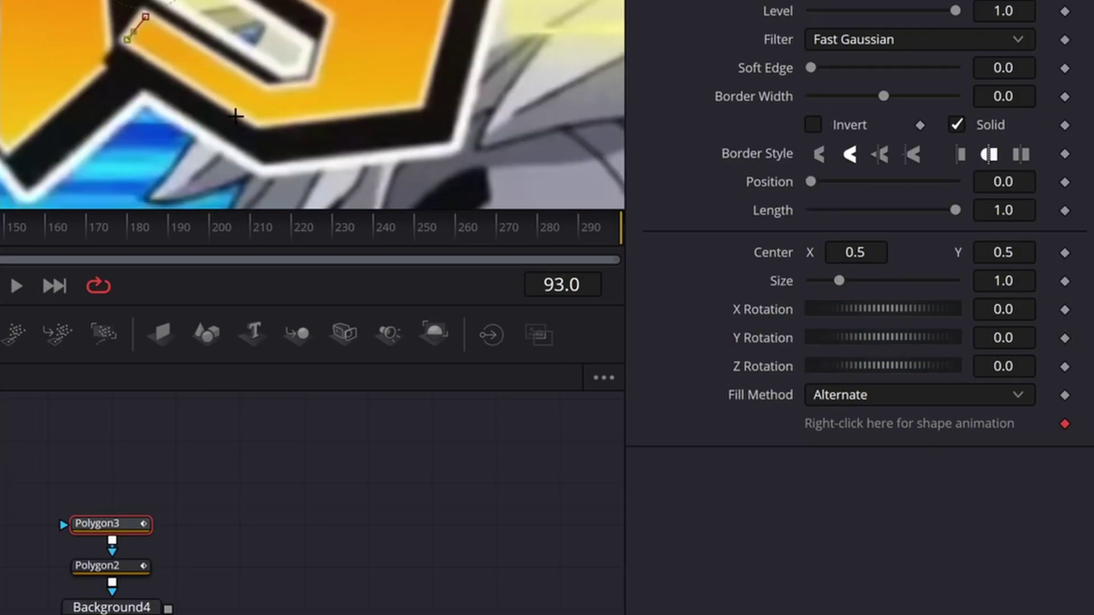
left_click(266, 126)
left_click(422, 105)
left_click(448, 1)
left_click(340, 95)
left_click(718, 172)
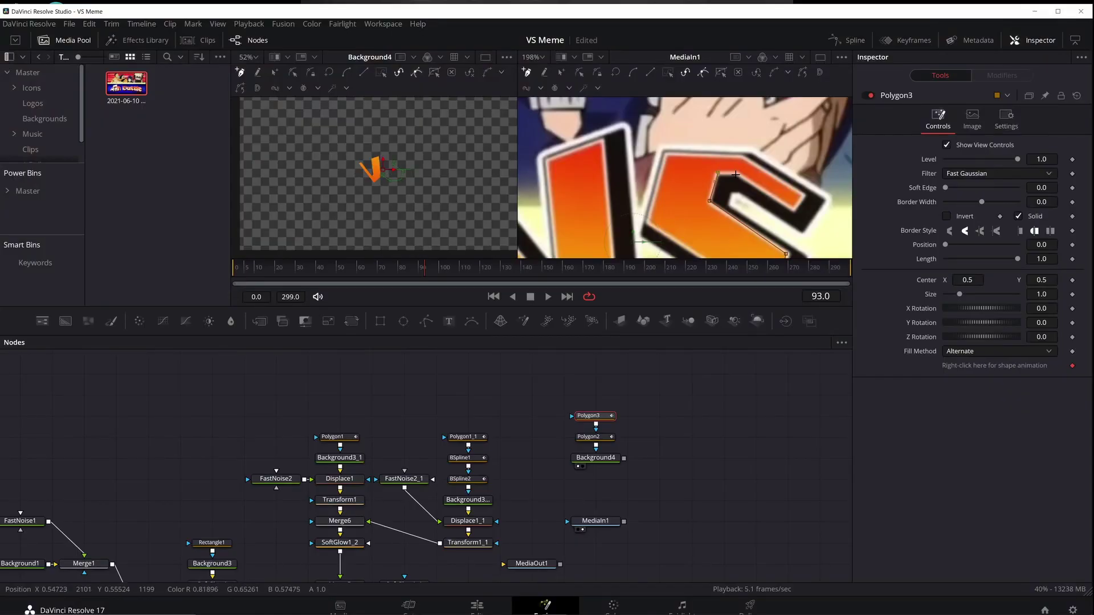
left_click(738, 172)
left_click(793, 208)
left_click(803, 195)
left_click(741, 157)
left_click(667, 156)
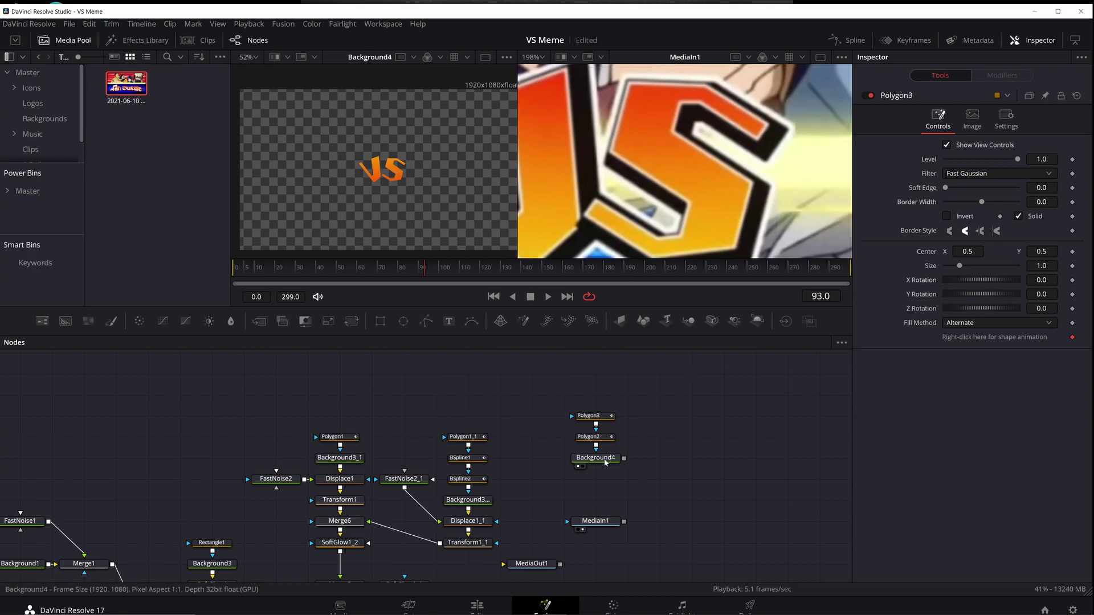
Move Background4's yellow and red-orange gradient stops out to the two ends of the gradient, 0.0 and 1.0
left_click(595, 458)
mouse_move(943, 262)
left_mouse_down()
mouse_move(1061, 264)
mouse_move(942, 261)
left_mouse_up()
left_click_drag(1027, 262, 1059, 262)
Duplicate Background4 together with Polygon2 and Polygon3, merge the copy with Background4, and display the merge in the first viewer
left_click(658, 407)
left_click_drag(658, 408, 610, 446)
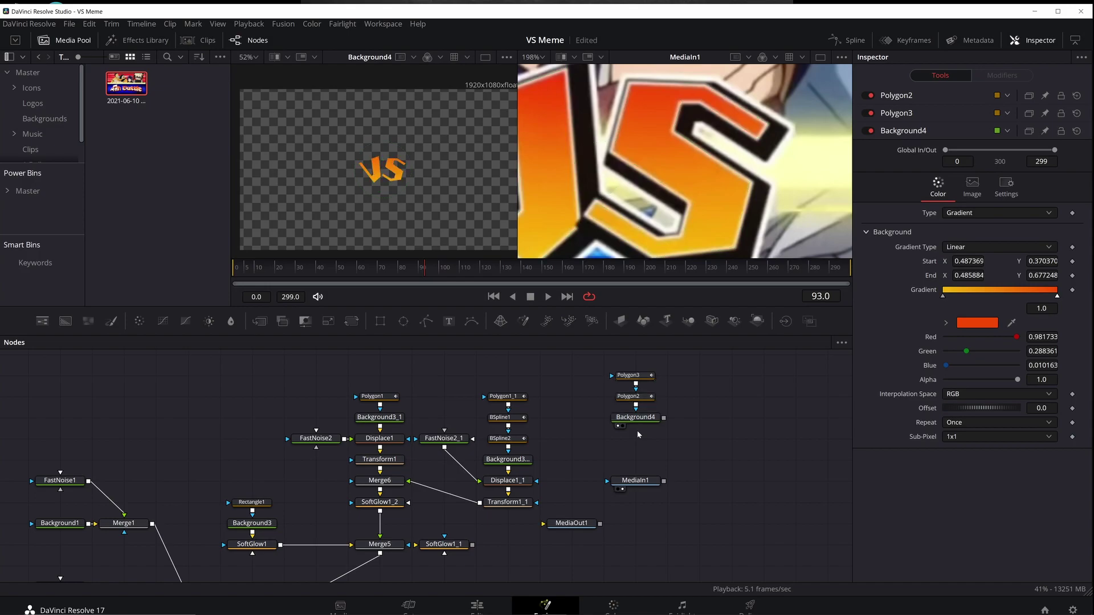
key("ctrl+c")
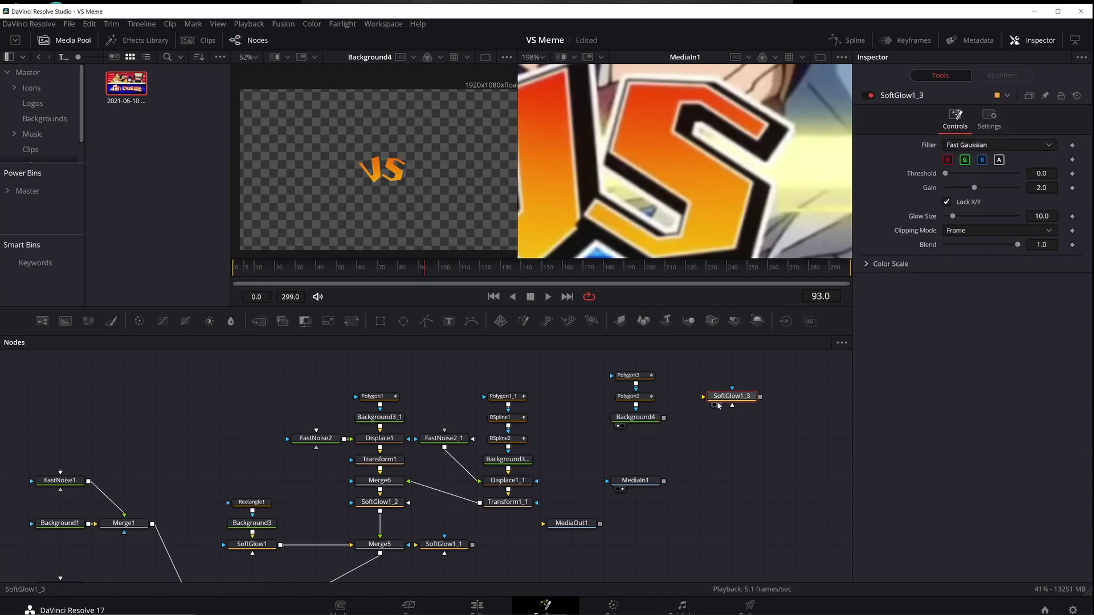
key("ctrl+v")
left_click_drag(664, 419, 660, 397)
left_click(707, 418)
left_click_drag(661, 397, 450, 211)
Change Background4_1 to a solid white color and set Polygon2_1's border width to 0.003 for the letter outline
left_click(699, 418)
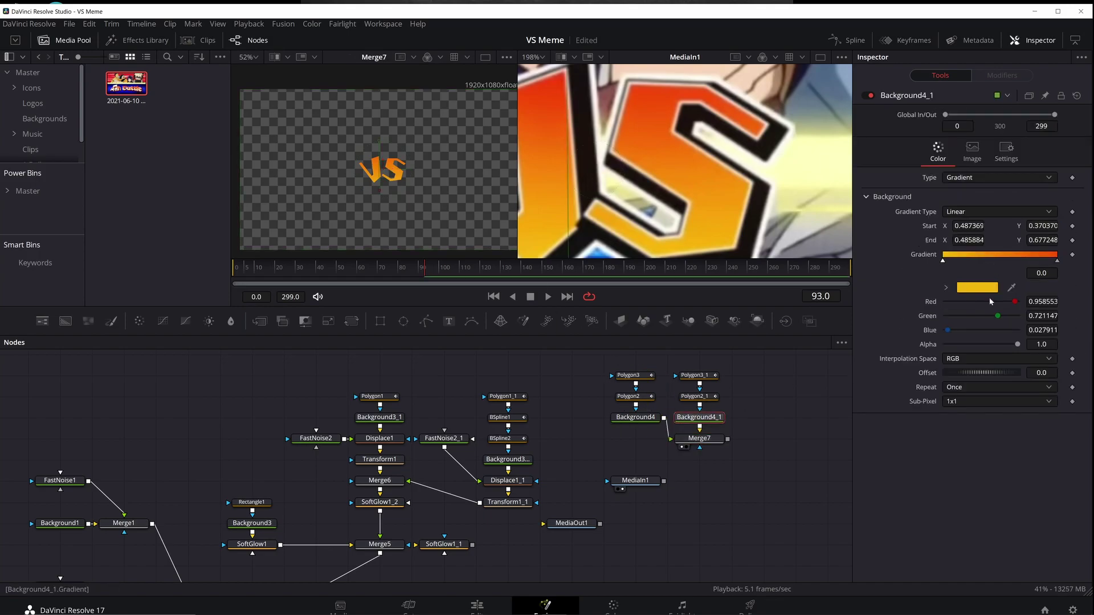
left_click(976, 177)
left_click(973, 192)
left_click(977, 212)
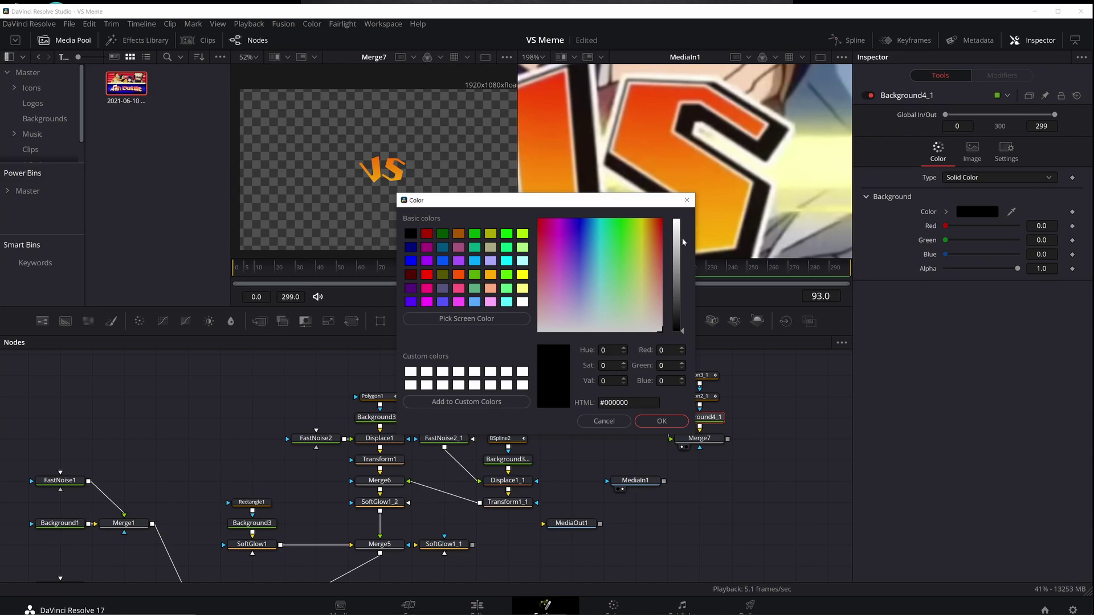
left_click_drag(672, 246, 676, 220)
left_click(661, 421)
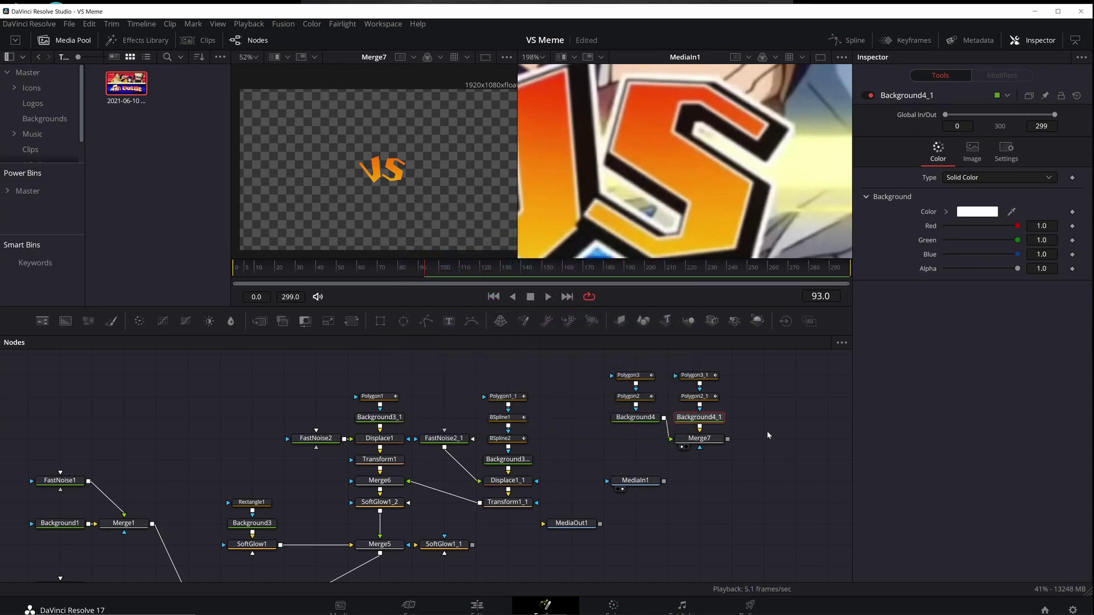
left_click(730, 461)
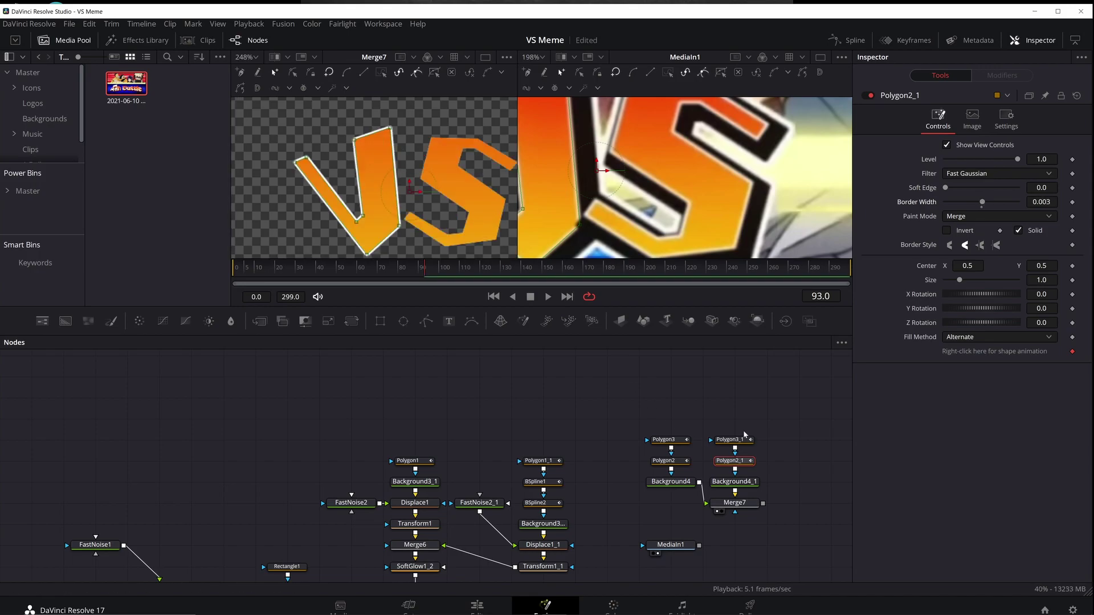
Duplicate Background4 with Polygon2 and Polygon3 again and place the separate copy beside the Merge7 group
left_click_drag(452, 430, 383, 537)
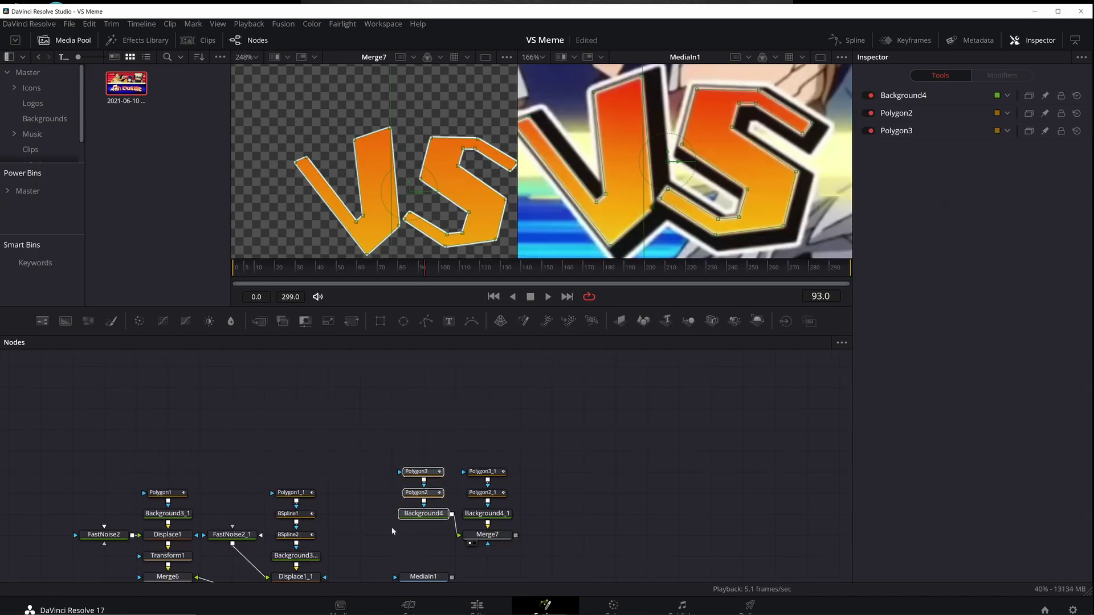
key("ctrl+c")
key("ctrl+v")
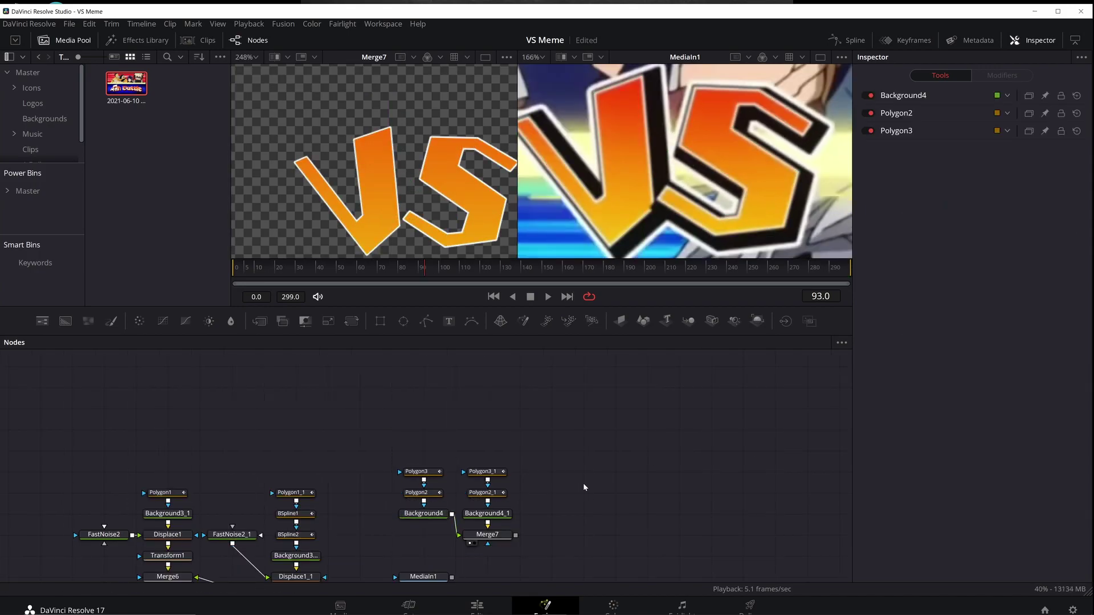
left_click_drag(634, 484, 649, 505)
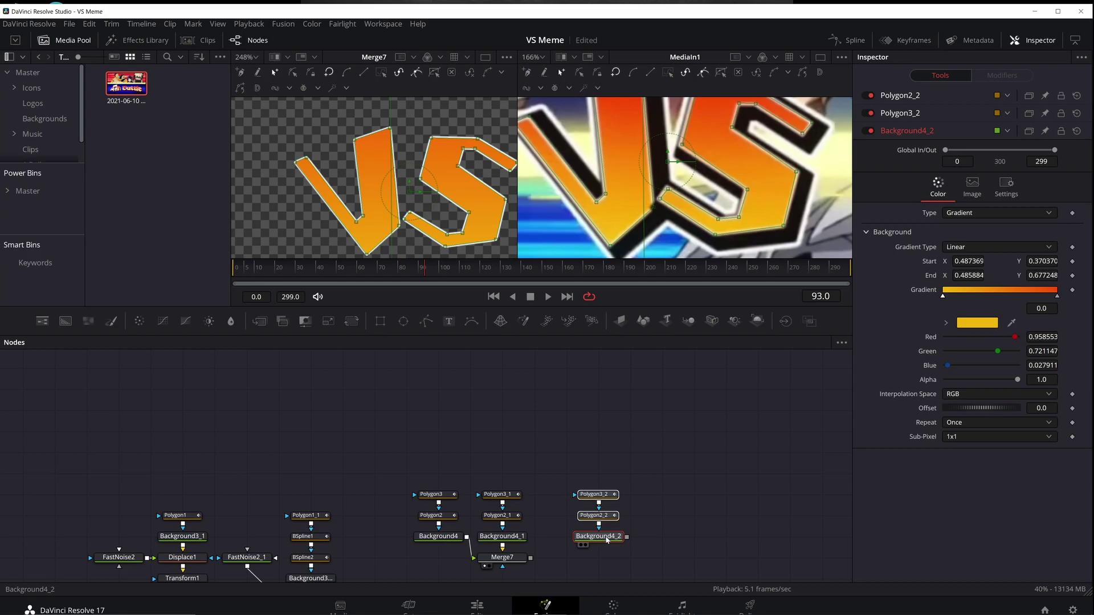
Reshape Polygon2_2 and Polygon3_2 by moving their points to follow the black shadow of the V and S in the reference
left_click(605, 495)
left_click_drag(698, 374, 723, 422)
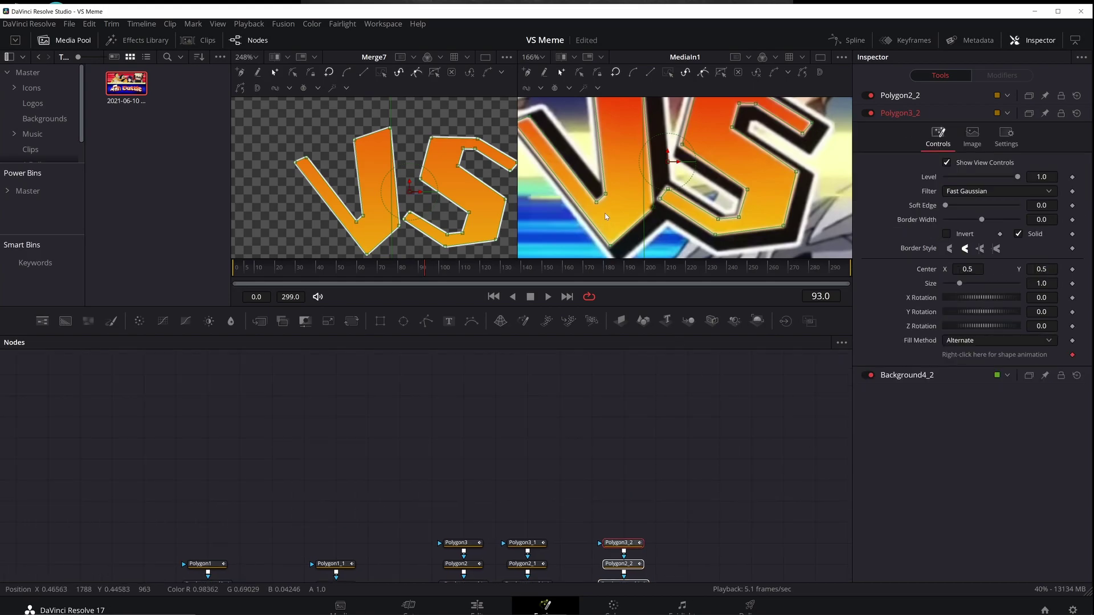
scroll(606, 213, "down", 1)
left_click_drag(607, 214, 654, 244)
left_click_drag(578, 166, 568, 168)
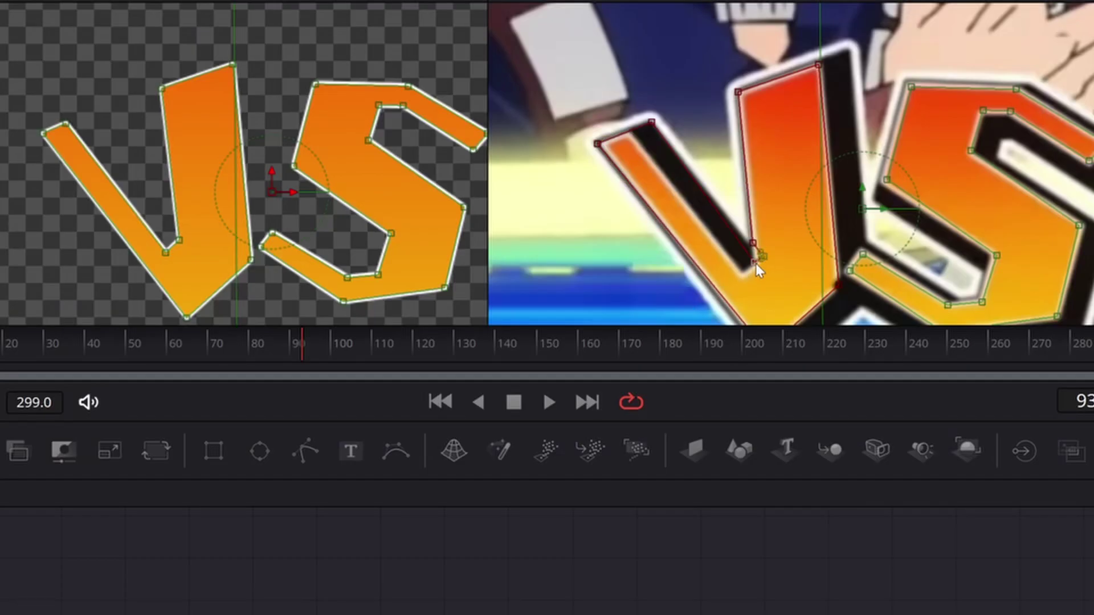
left_click_drag(756, 263, 763, 257)
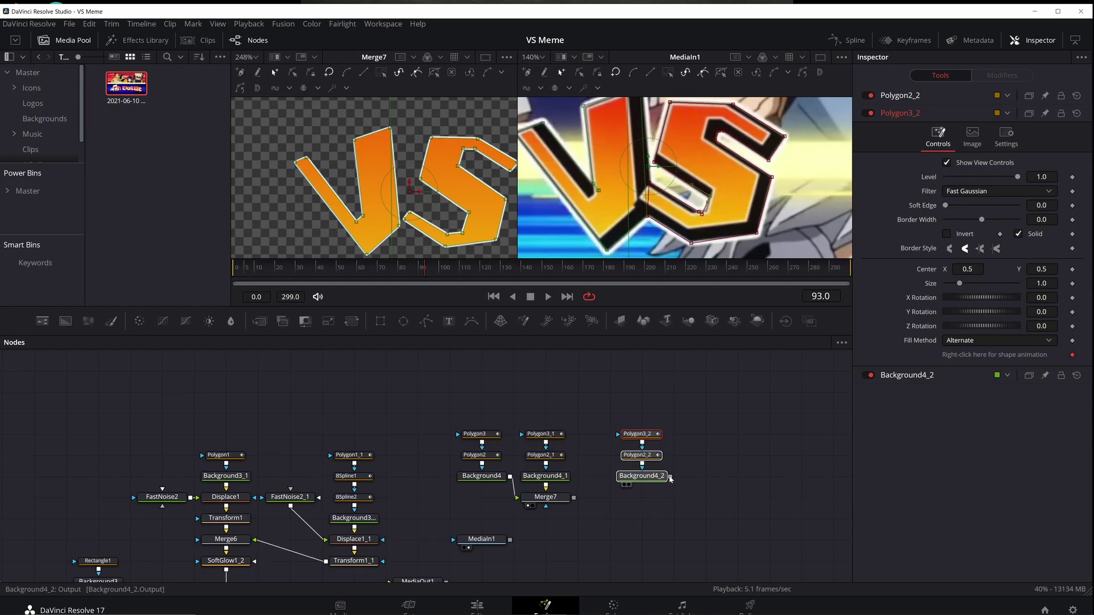
Merge the outlined letters from Merge7 over Background4_2 and change Background4_2 to a solid black color
left_click_drag(670, 478, 571, 525)
left_click_drag(571, 524, 573, 498)
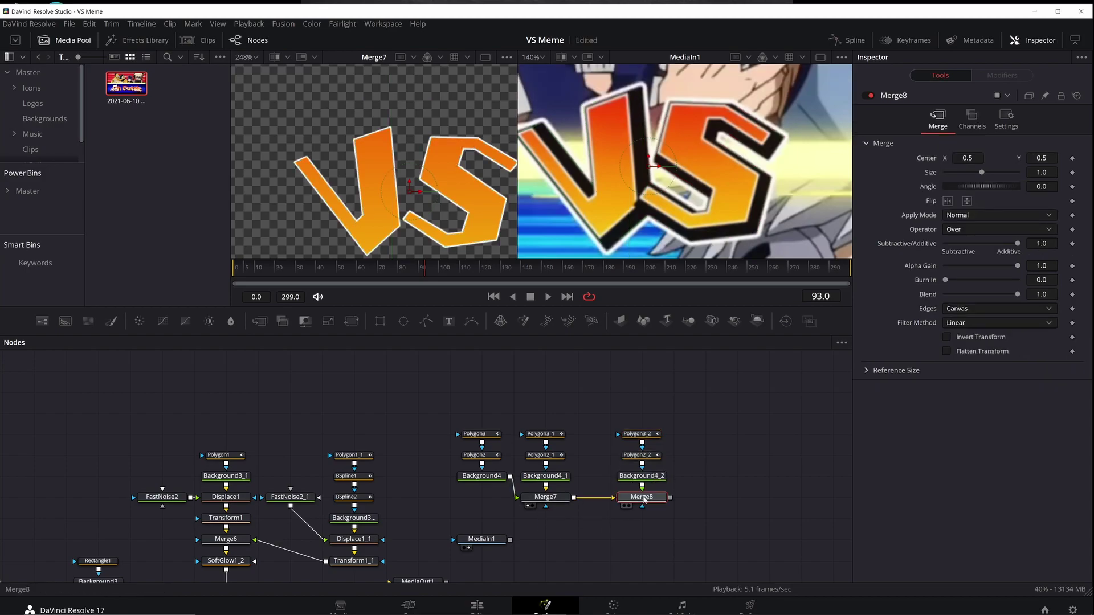
key("1")
left_click(642, 475)
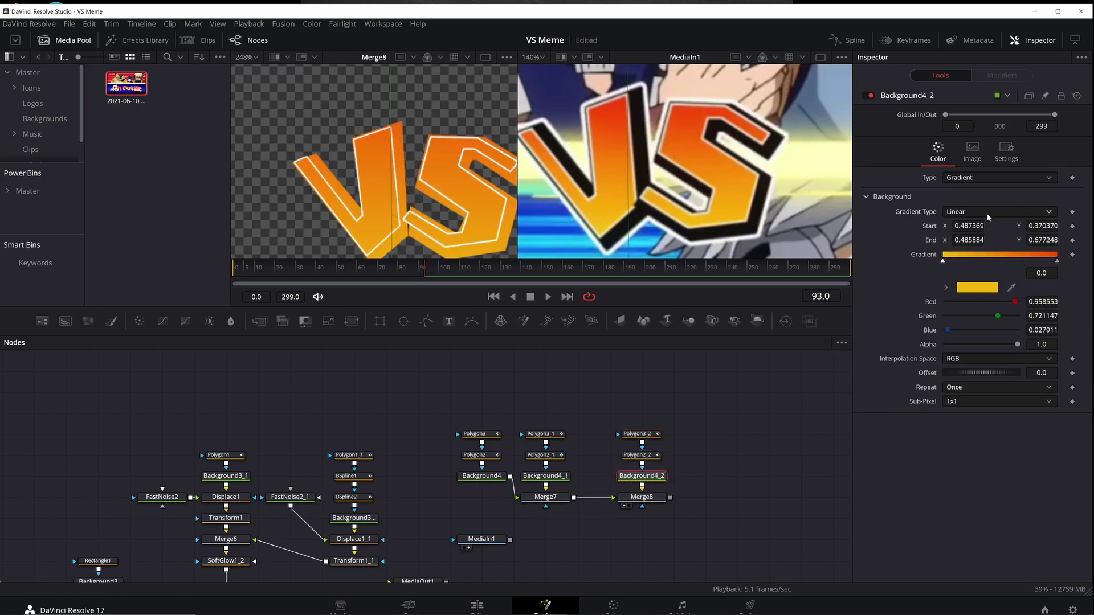
left_click(987, 215)
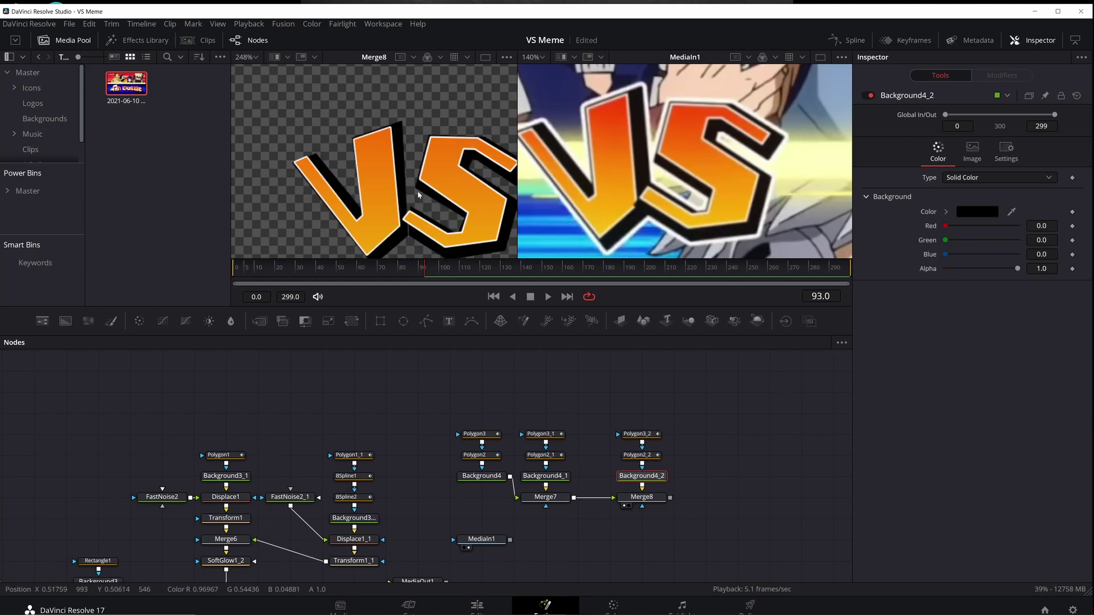
Duplicate Background4_2 with its two polygons and merge the copy behind the Merge8 result
left_click_drag(690, 400, 643, 485)
key("ctrl+c")
key("ctrl+v")
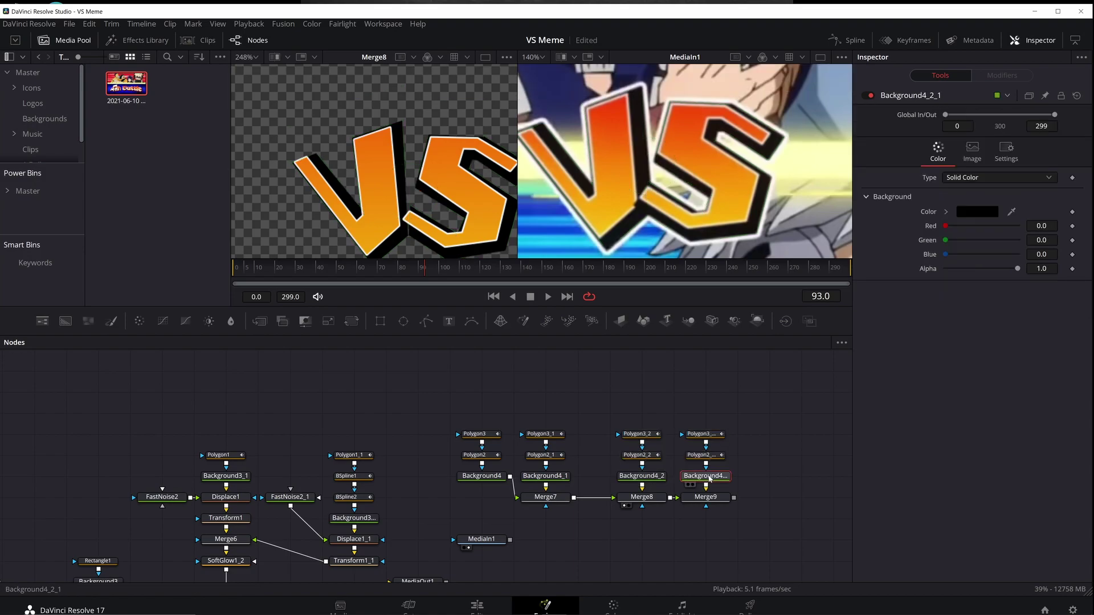
Color Background4_2_1 white and widen the borders of its polygons, setting Polygon2_2_1's border width to 0.0045
left_click(981, 215)
left_click(677, 220)
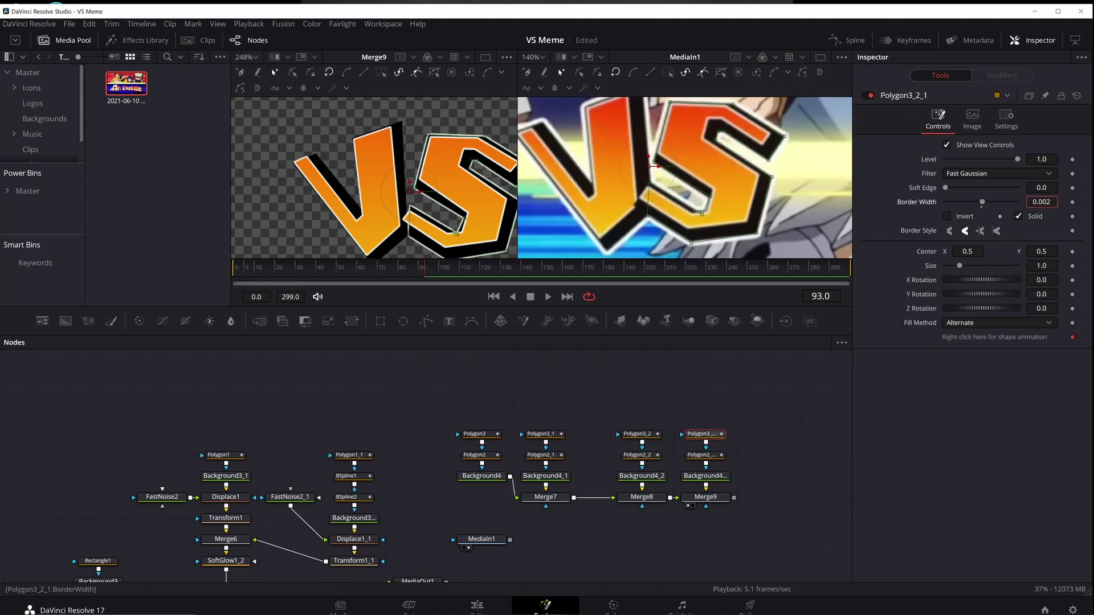
left_click(706, 455)
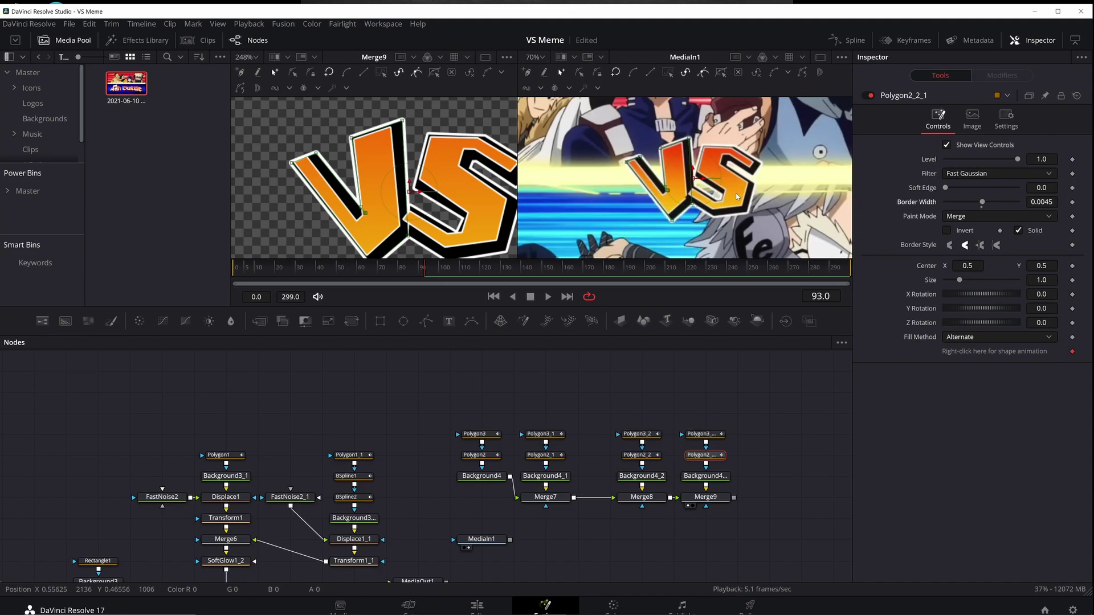
Move Background4's yellow and red-orange gradient stops inward toward the middle for stronger color contrast in the logo
left_click(472, 476)
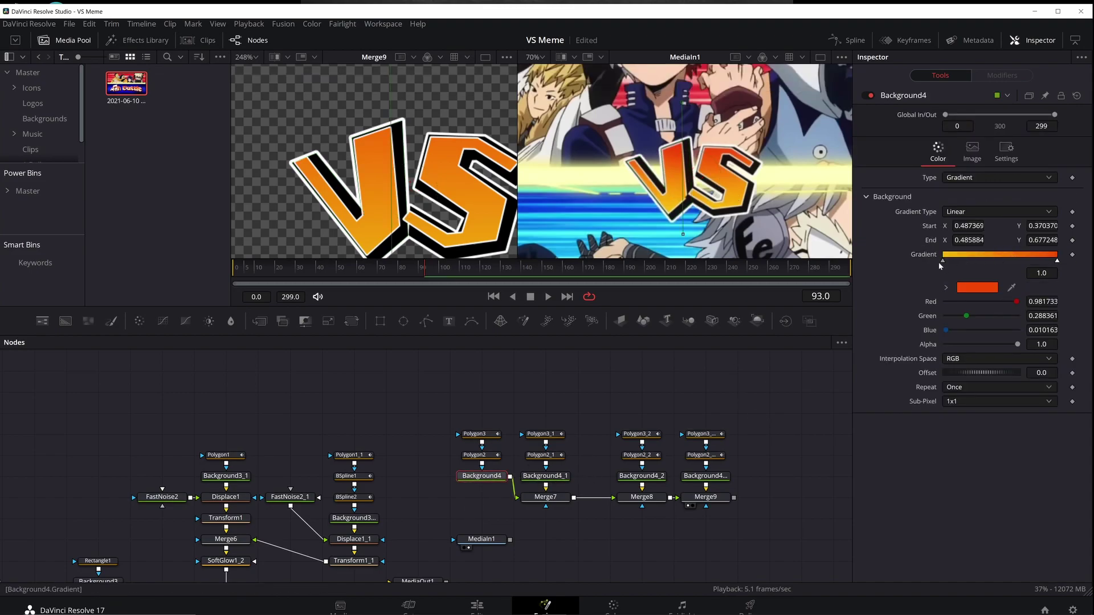
left_click_drag(942, 261, 967, 260)
left_click_drag(1057, 261, 1015, 261)
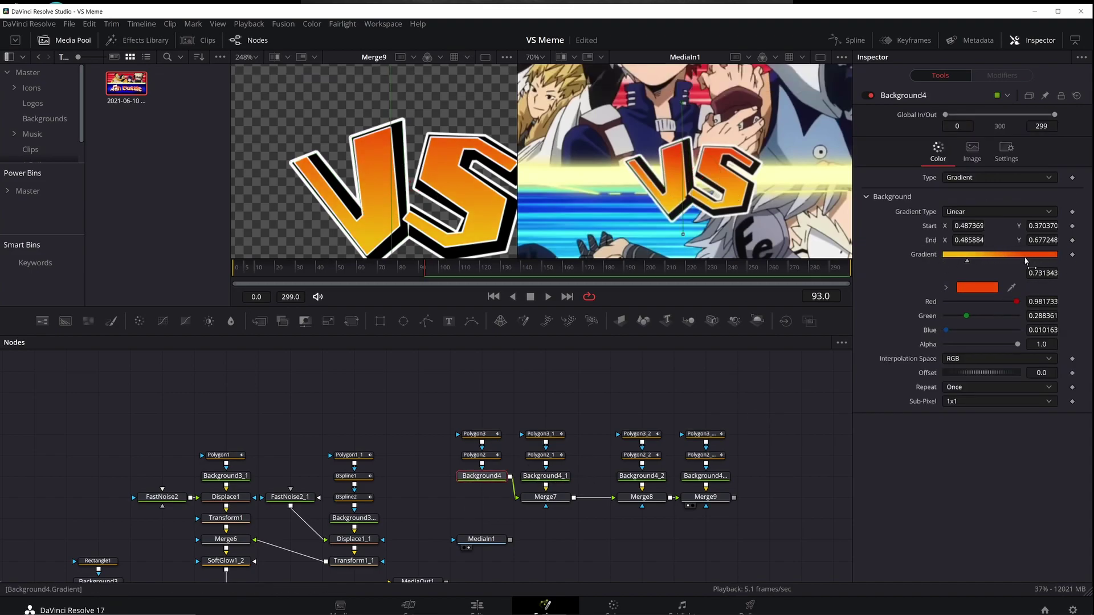
left_click(801, 358)
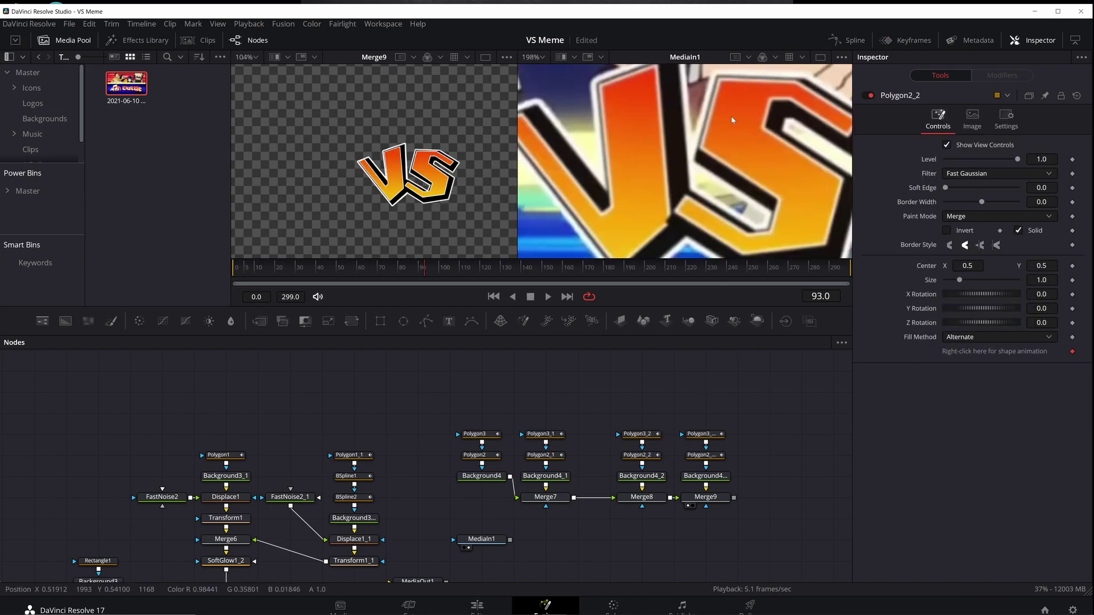
scroll(470, 372, "down", 3)
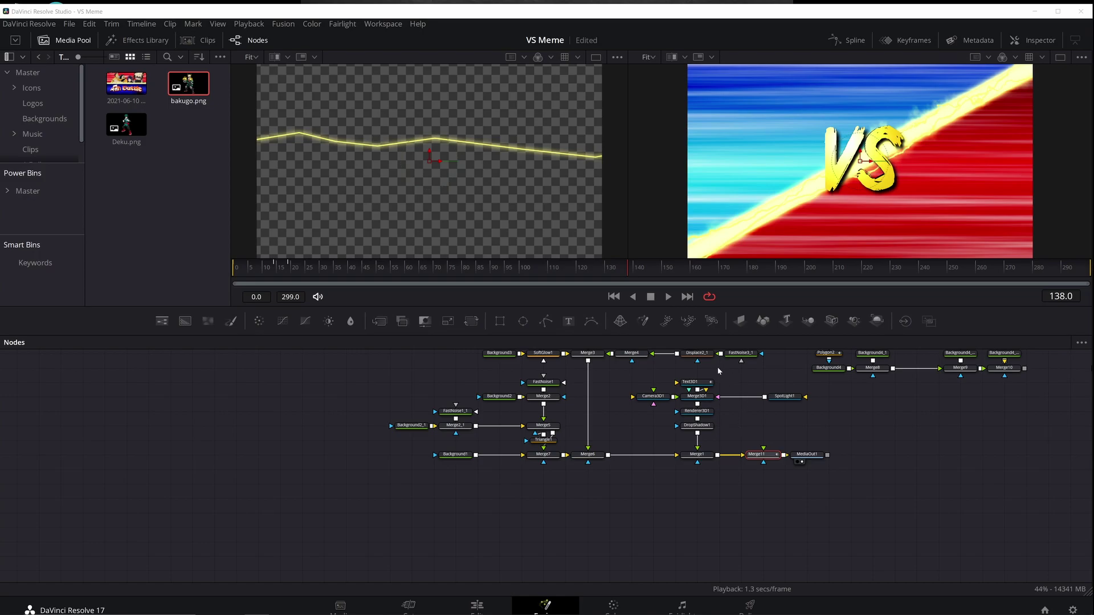
Load the Text3D1 node into the first viewer, show its settings, and clear the second viewer
scroll(732, 381, "up", 3)
scroll(732, 381, "down", 3)
left_click_drag(733, 382, 724, 402)
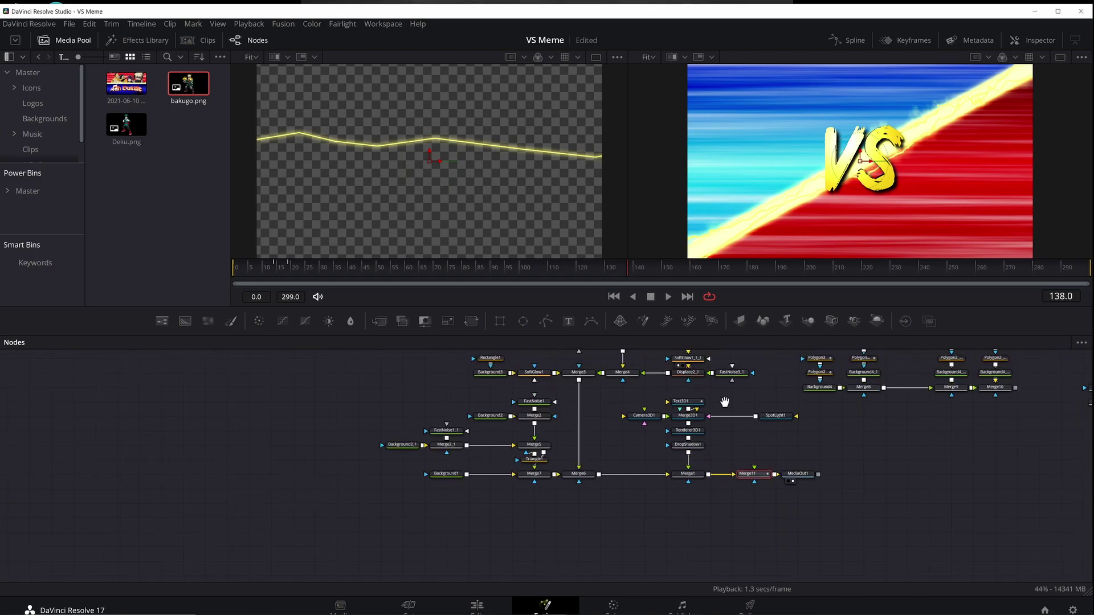
scroll(761, 401, "up", 4)
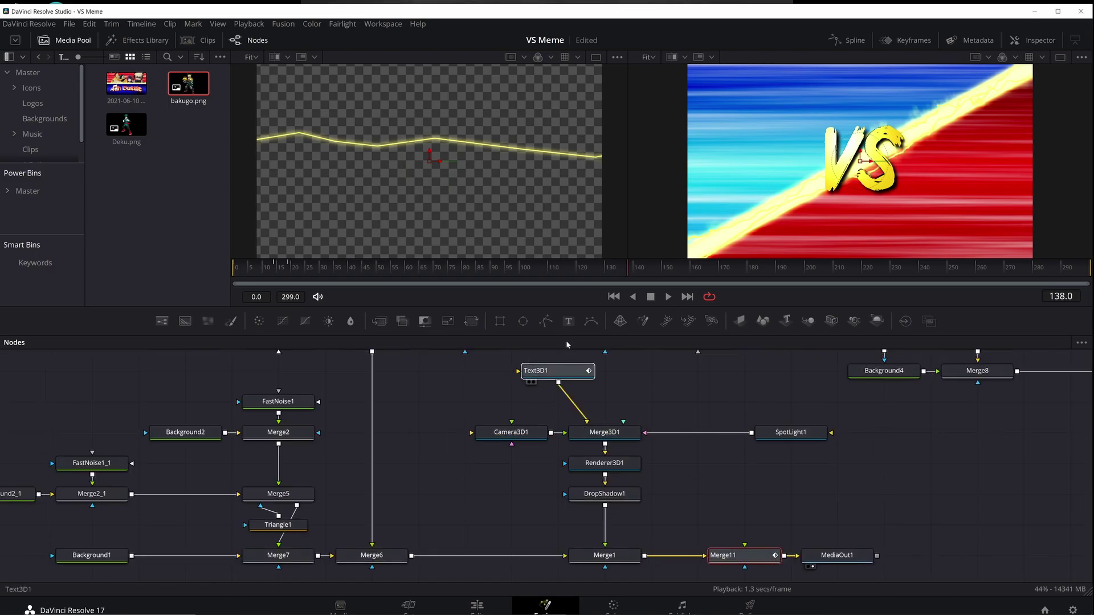
left_click_drag(566, 341, 437, 166)
scroll(394, 132, "up", 3)
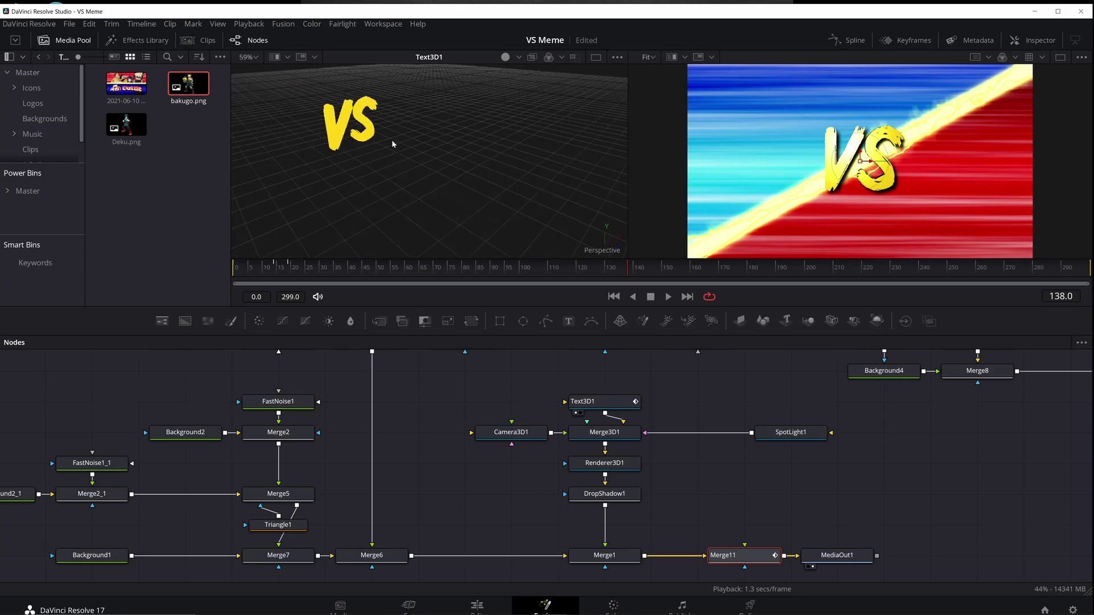
left_click(598, 402)
left_click(1011, 42)
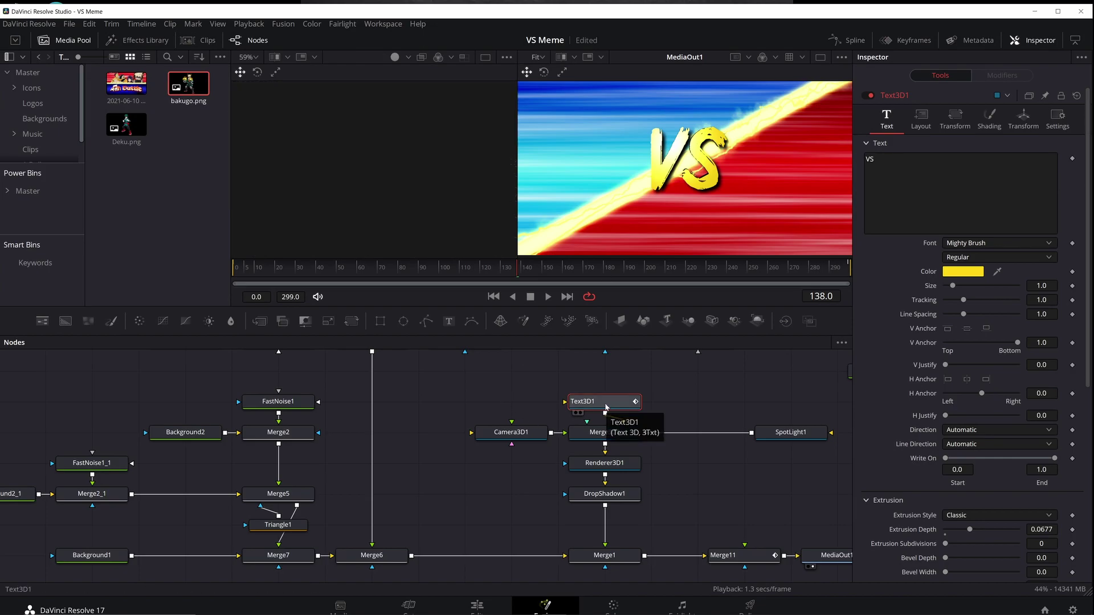
key("2")
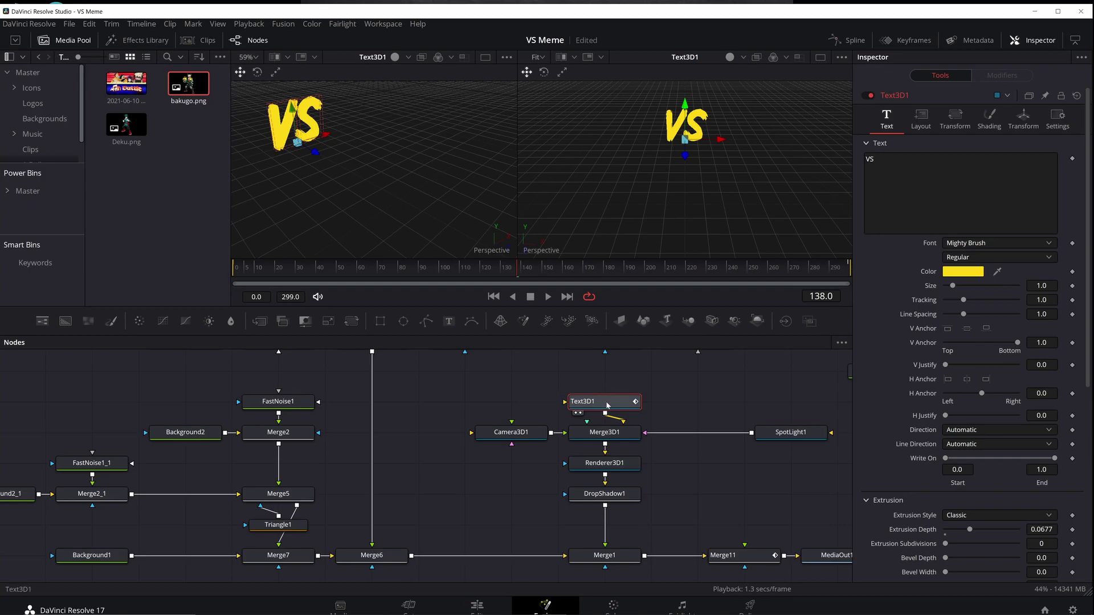
key("2")
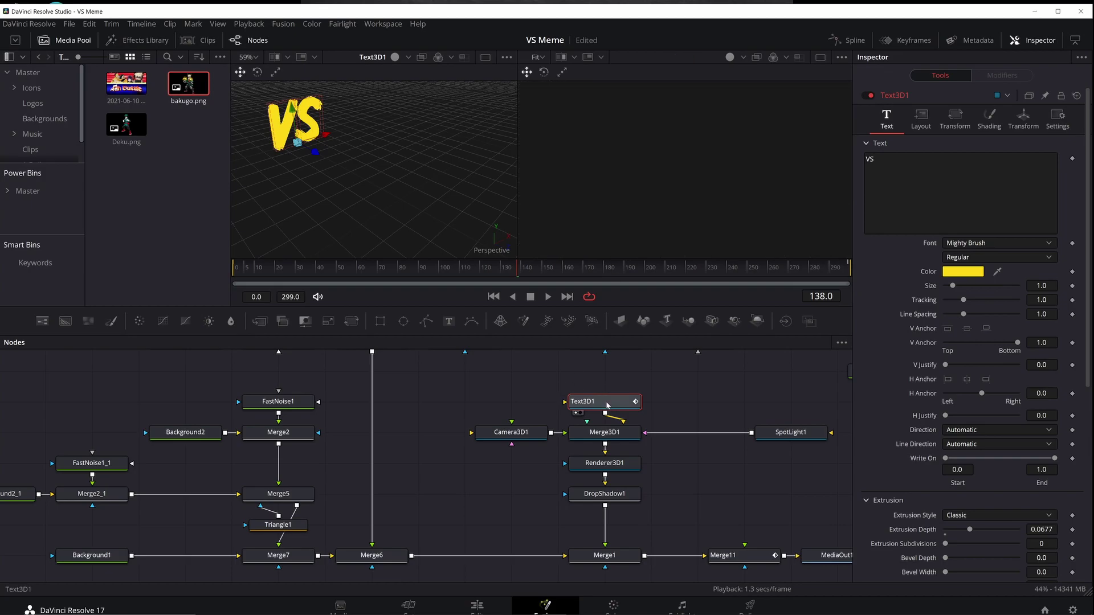
Preview other fonts for Text3D1's VS text, such as Javanese Text, and keep Mighty Brush
left_click(1051, 243)
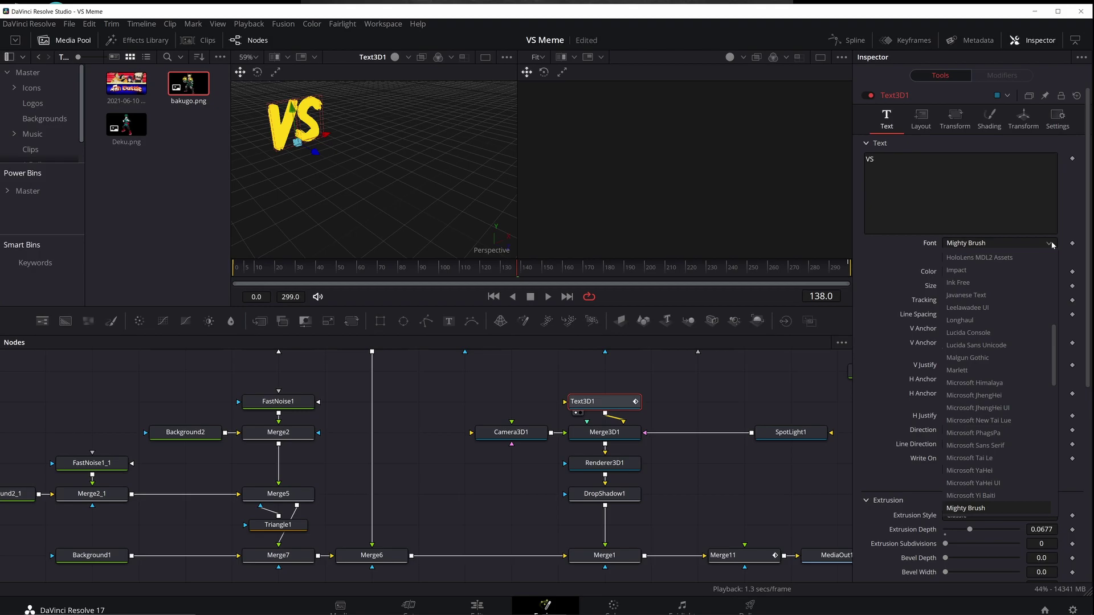
left_click(1053, 246)
left_click(1053, 245)
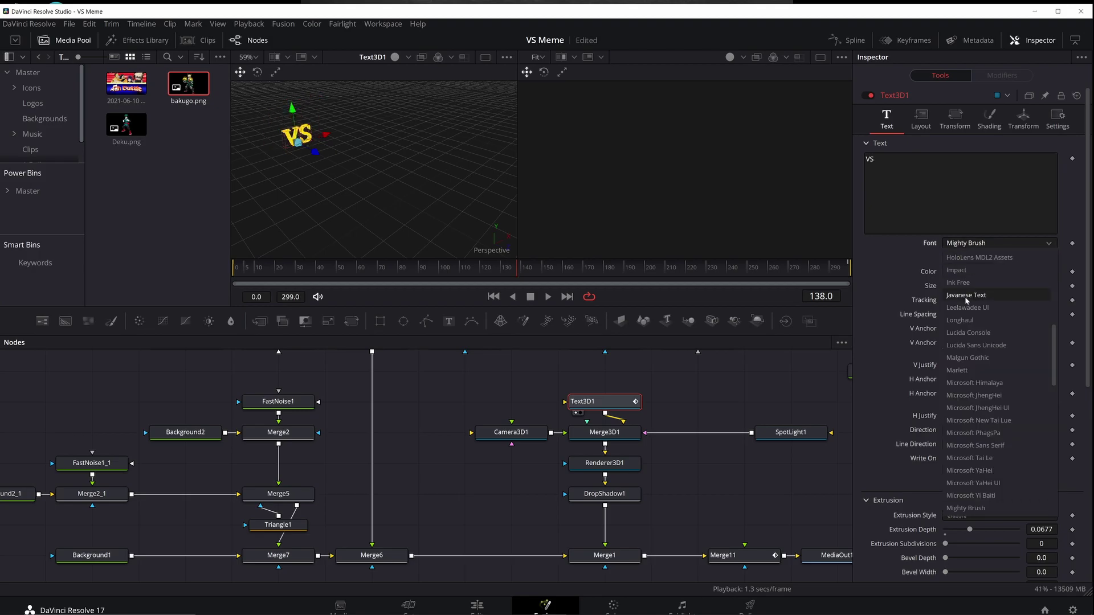
left_click(1067, 265)
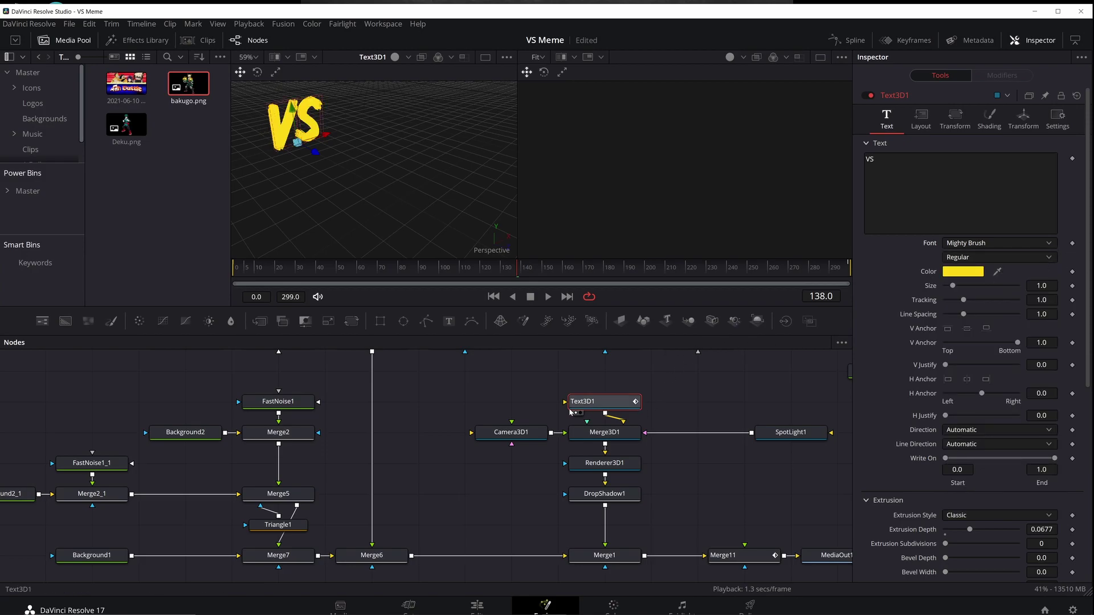
Examine the 3D VS text setup, including Camera3D1, SpotLight1, and the outputs of Renderer3D1 and DropShadow1
left_click(512, 437)
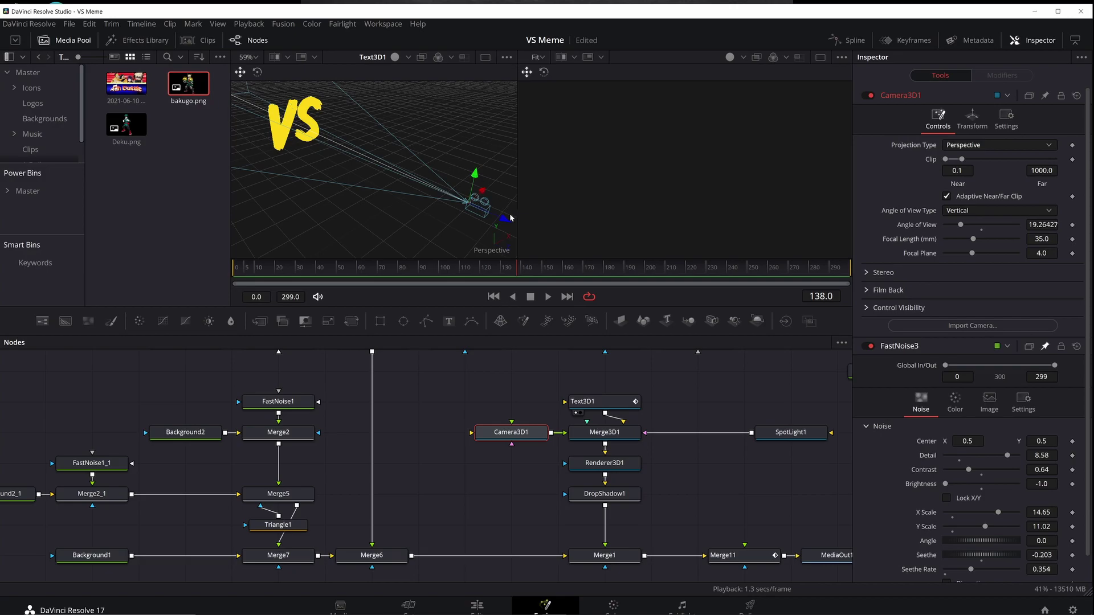
left_click(763, 438)
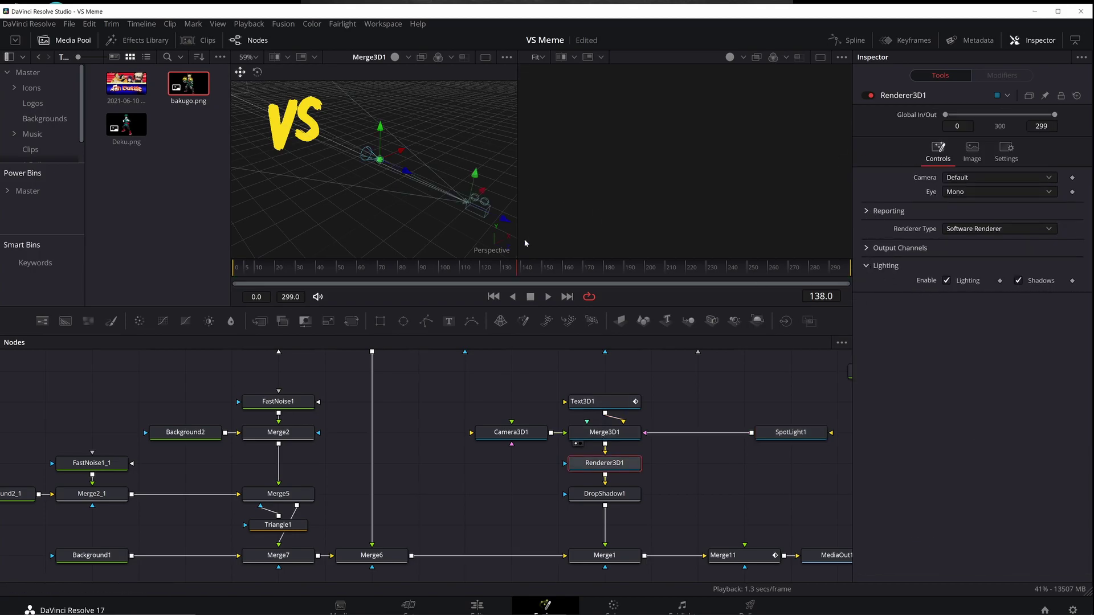
left_click_drag(605, 462, 415, 132)
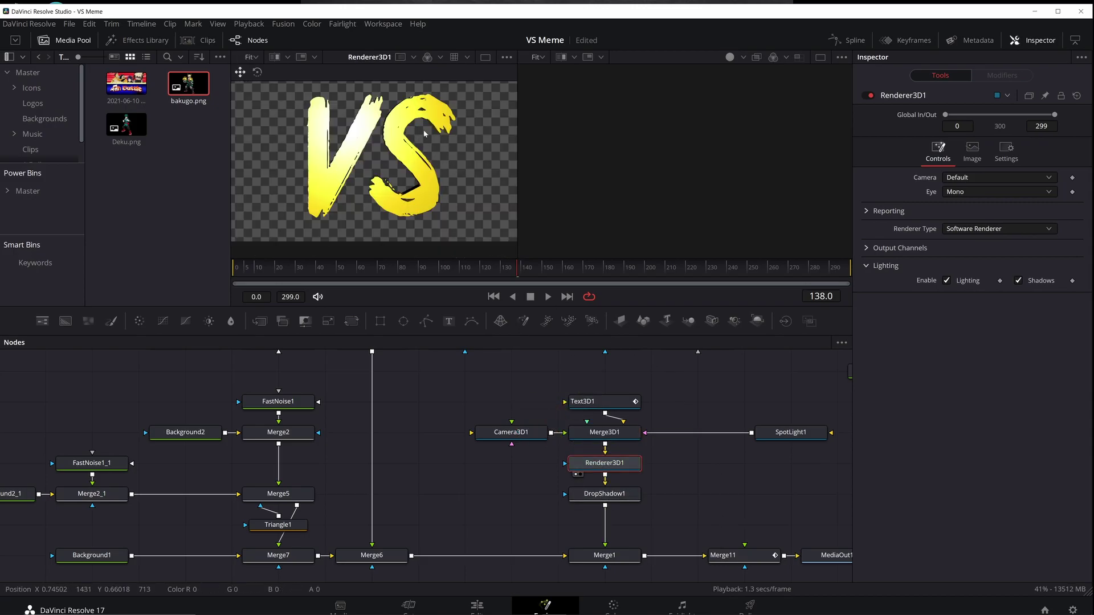
left_click_drag(605, 493, 437, 165)
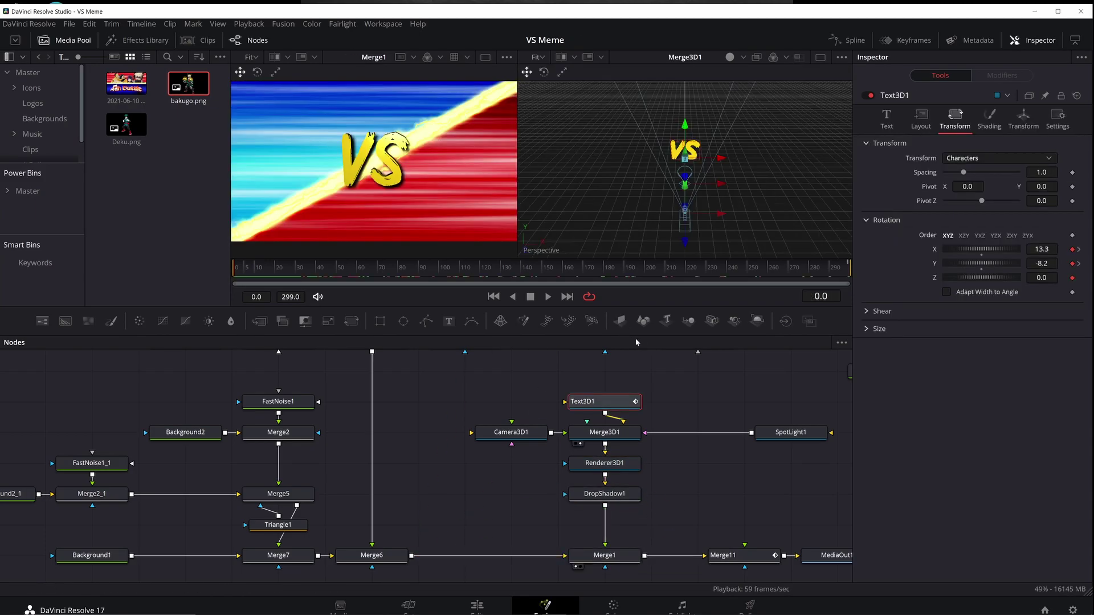
Review Camera3D1's transform and Text3D1's animated character rotation by scrubbing through the timeline
left_click(529, 434)
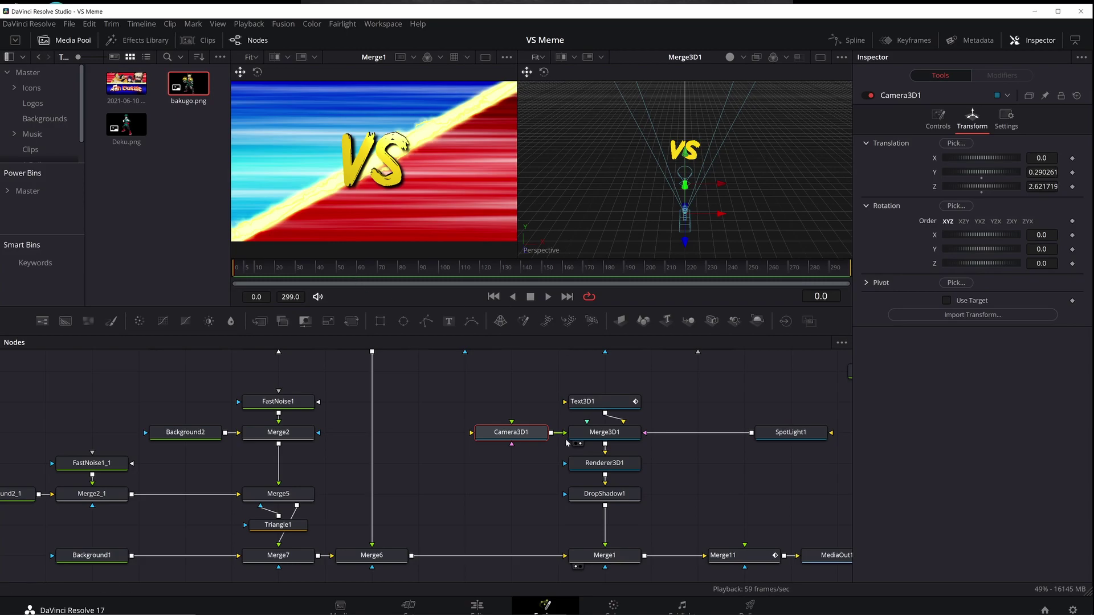
left_click(598, 402)
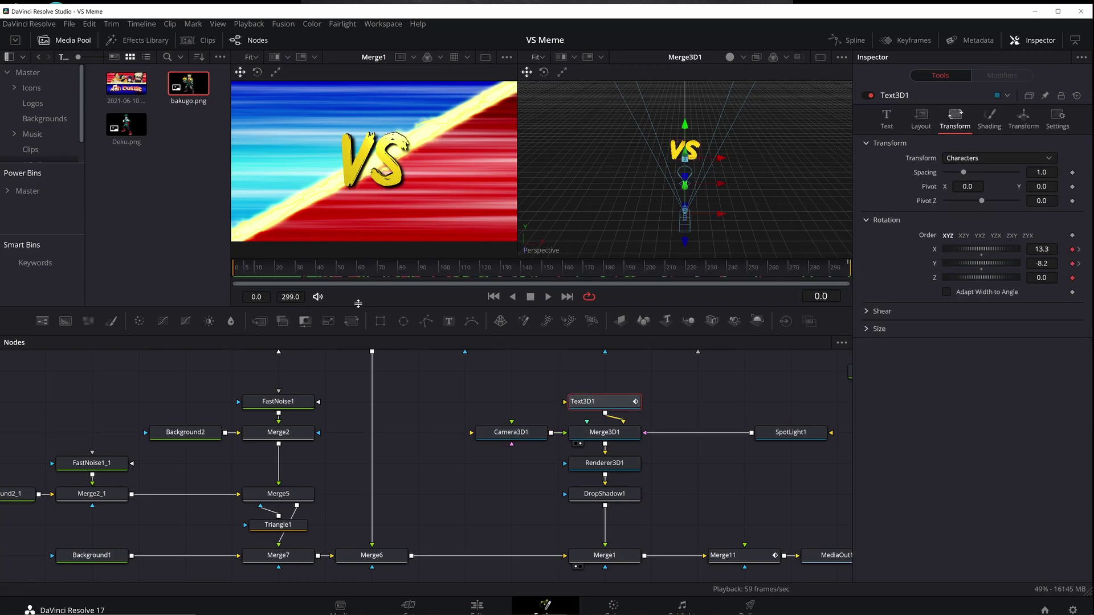
left_click_drag(307, 269, 756, 270)
Compare the traced VS logo branch at Merge10 with the 3D text chain that feeds Merge1
left_click_drag(723, 422, 574, 459)
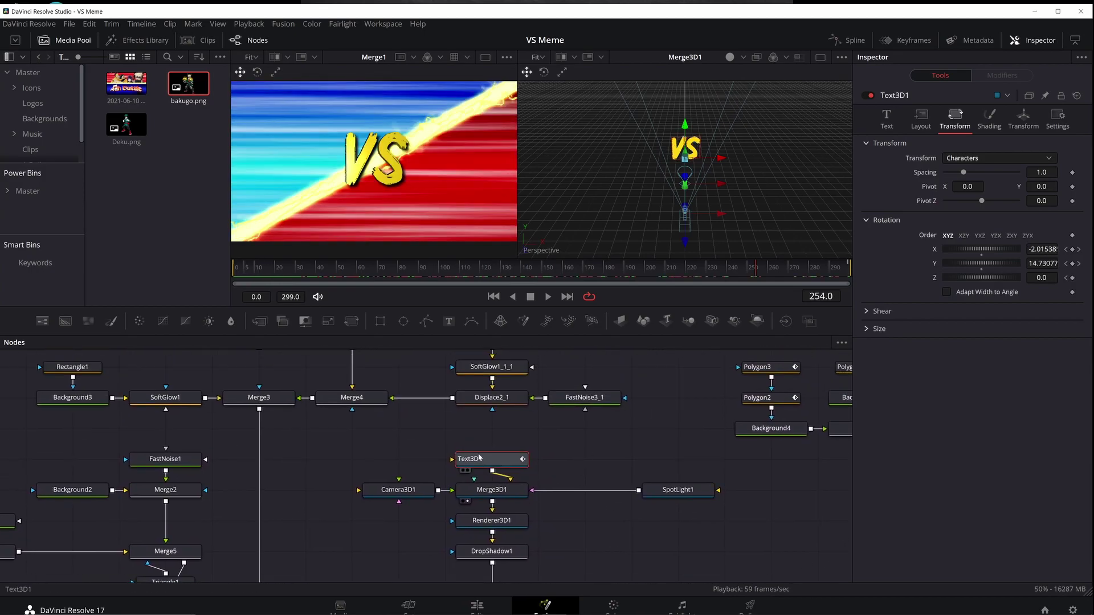
scroll(595, 405, "up", 2)
scroll(594, 405, "right", 3)
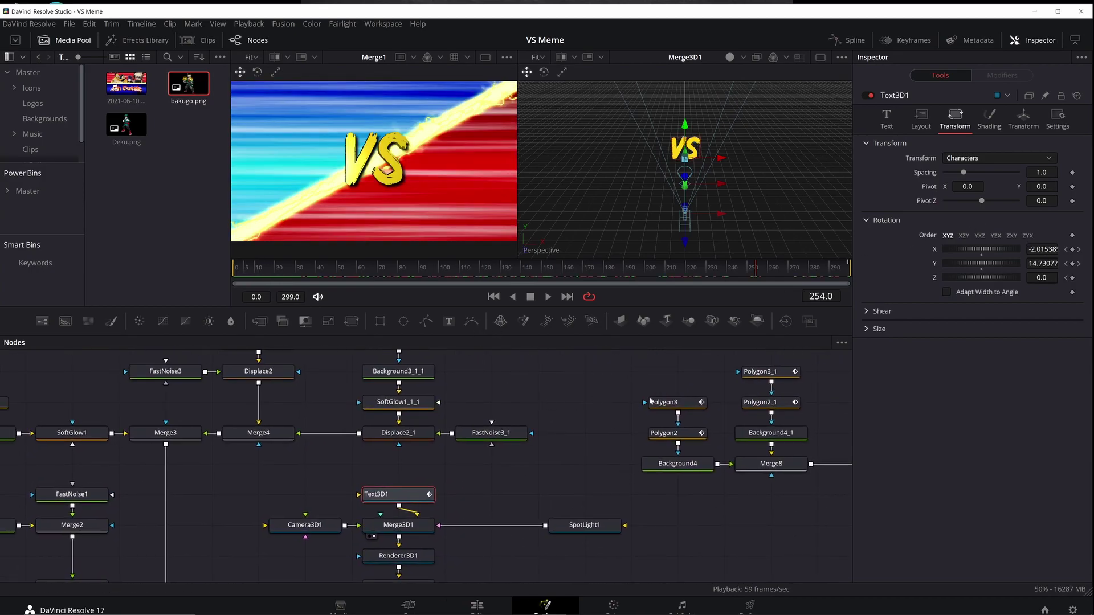
scroll(650, 401, "right", 6)
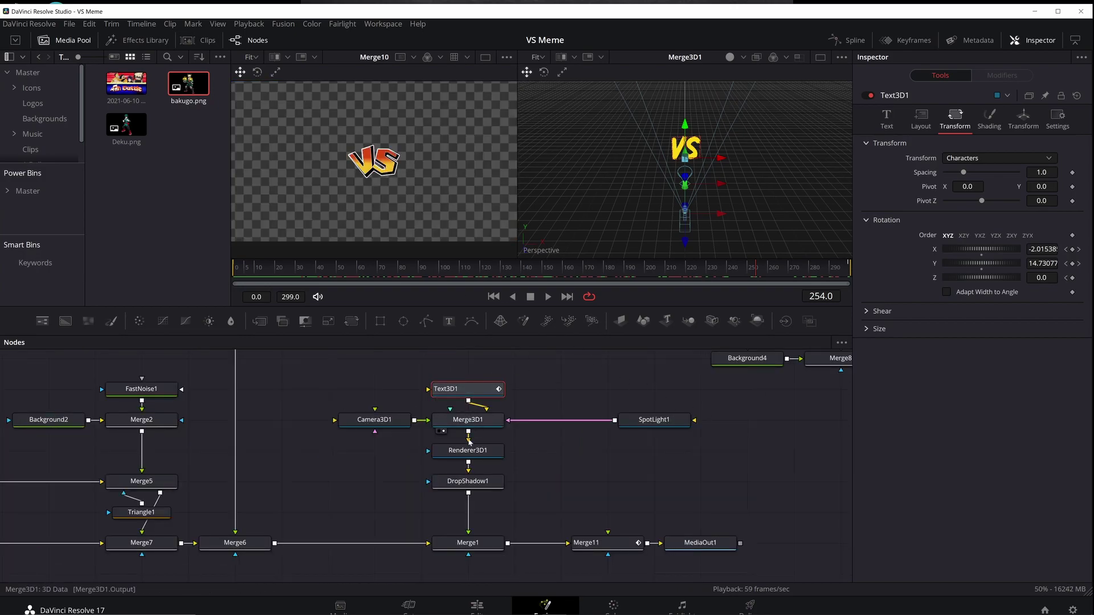
left_click(470, 482)
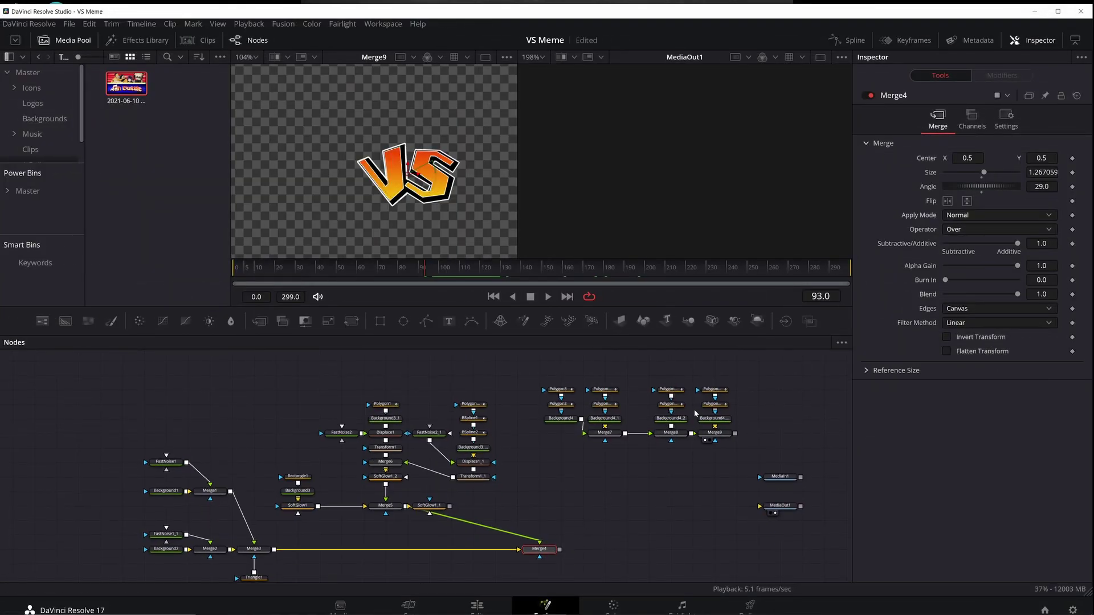
Merge the Merge9 VS logo over the Merge4 background and connect the new merge to MediaOut1
left_click_drag(764, 357, 548, 449)
left_click_drag(734, 434, 560, 549)
left_click_drag(779, 507, 779, 550)
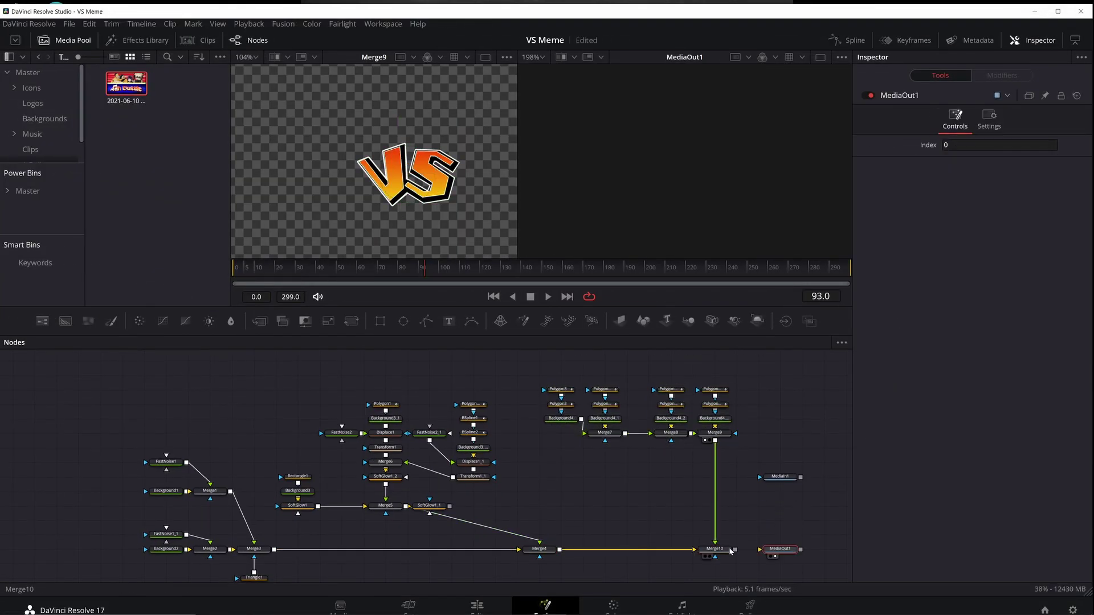
left_click_drag(735, 550, 765, 550)
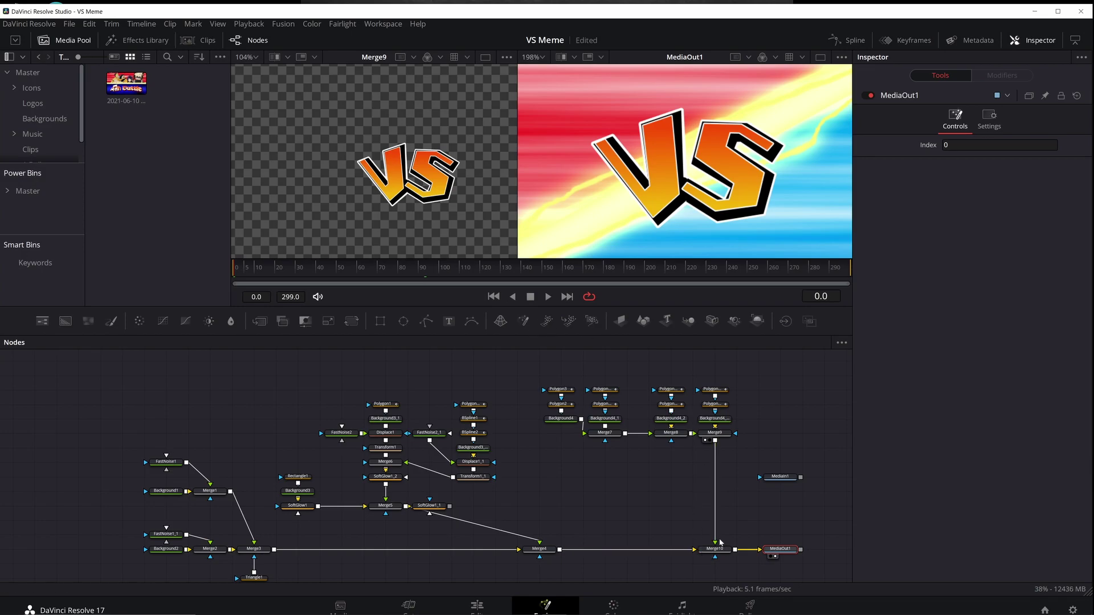
Keyframe Merge10's Size from 0.0 at frame 0 to 1.0 at frame 20
left_click(716, 549)
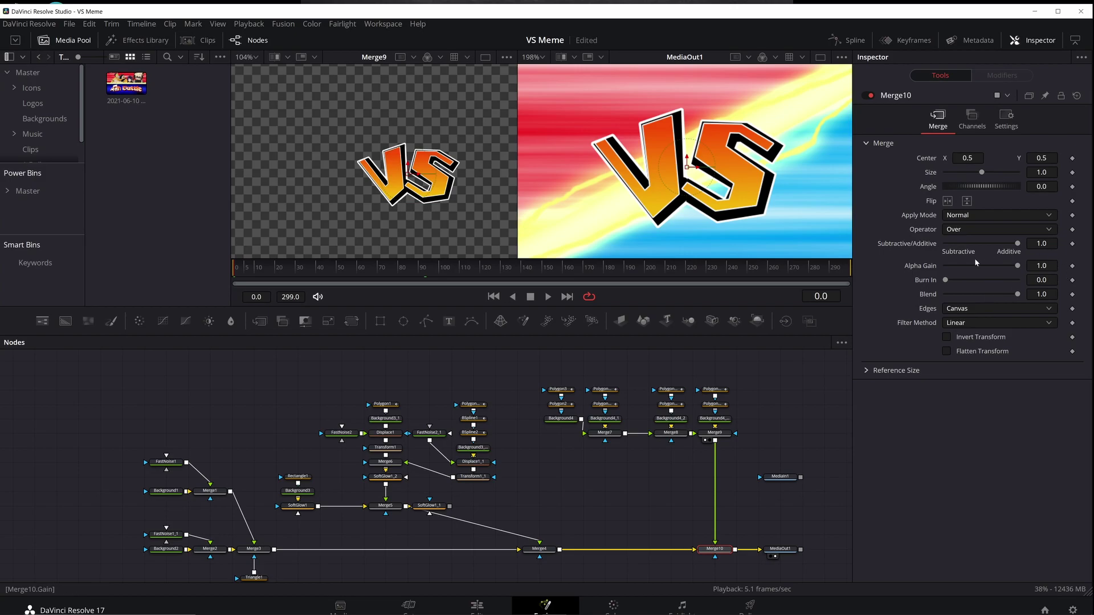
left_click(1073, 172)
mouse_move(272, 270)
left_mouse_down()
mouse_move(296, 270)
mouse_move(275, 273)
left_mouse_up()
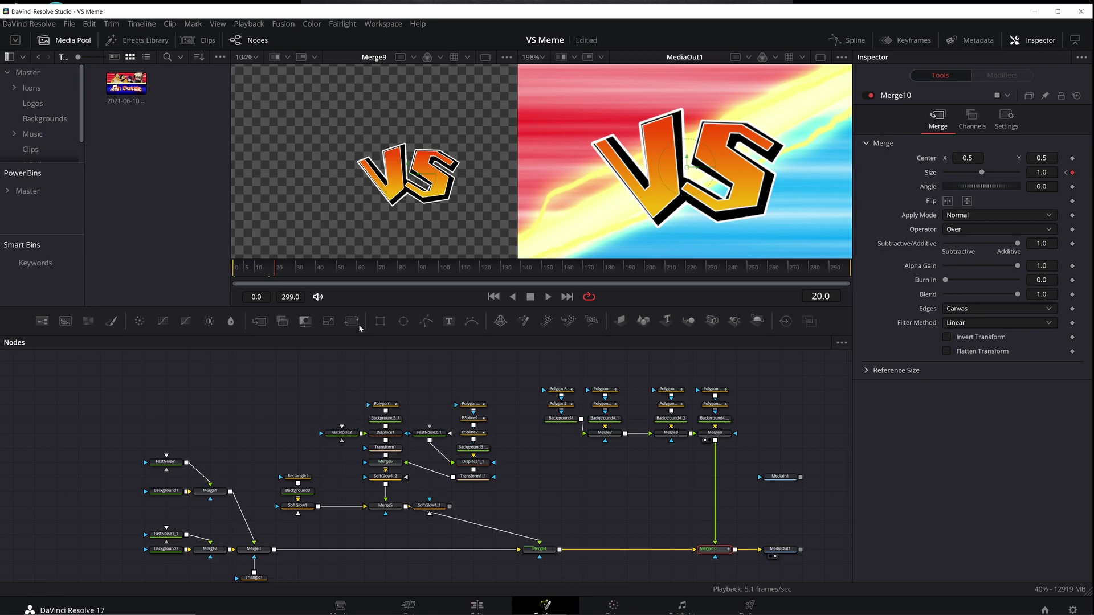
left_click_drag(275, 272, 234, 271)
left_click(280, 268)
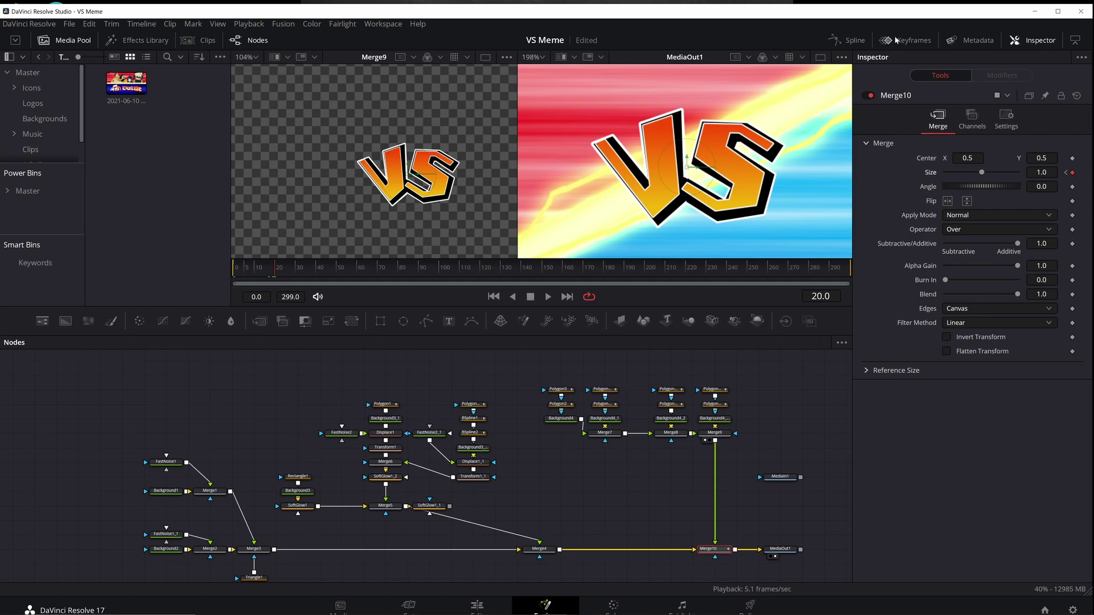
Fit Merge10's Size curve in the Spline editor and smooth both of its keyframes
left_click(846, 40)
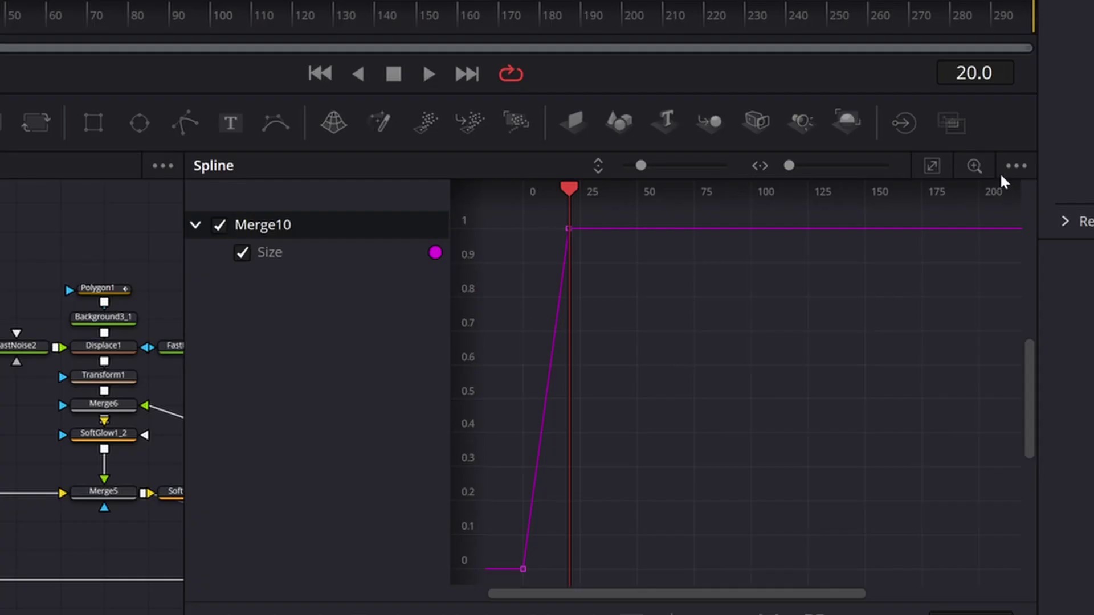
left_click(1005, 171)
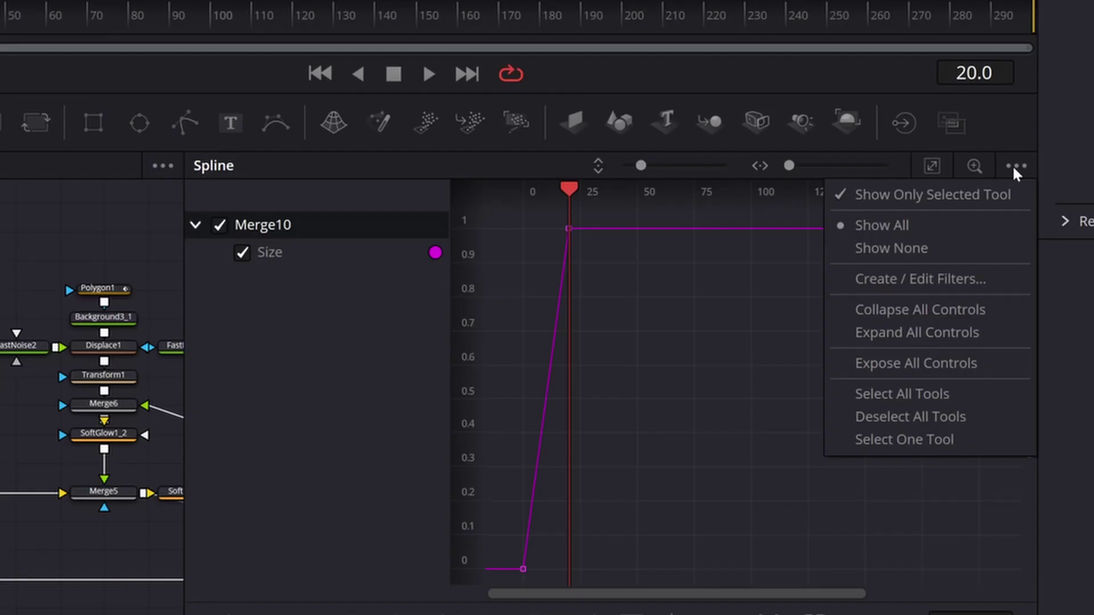
left_click(798, 342)
left_click(930, 164)
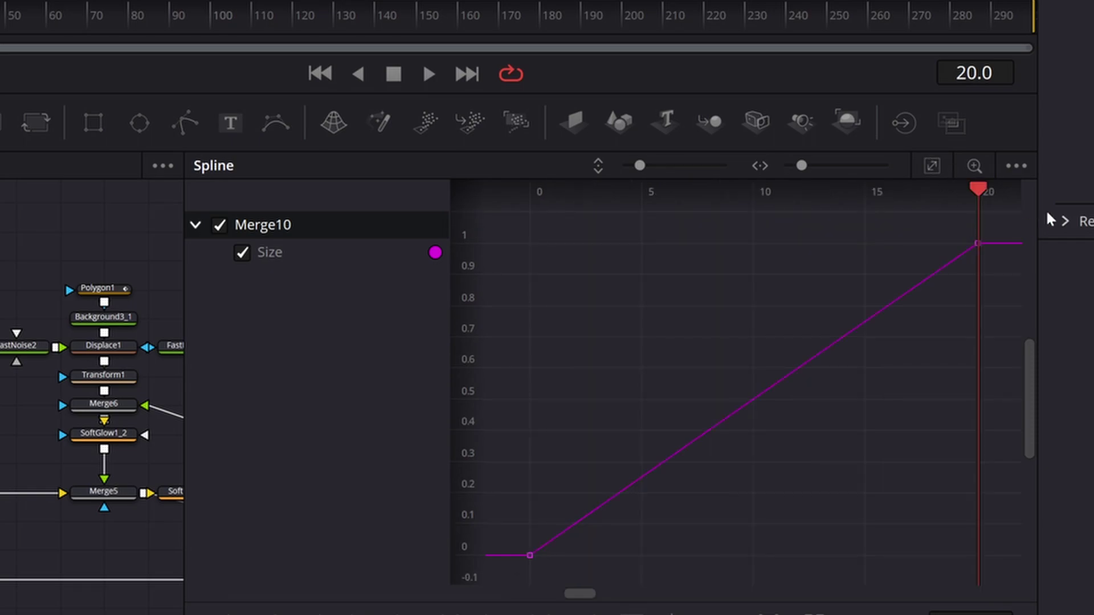
left_click_drag(1006, 223, 505, 562)
key("s")
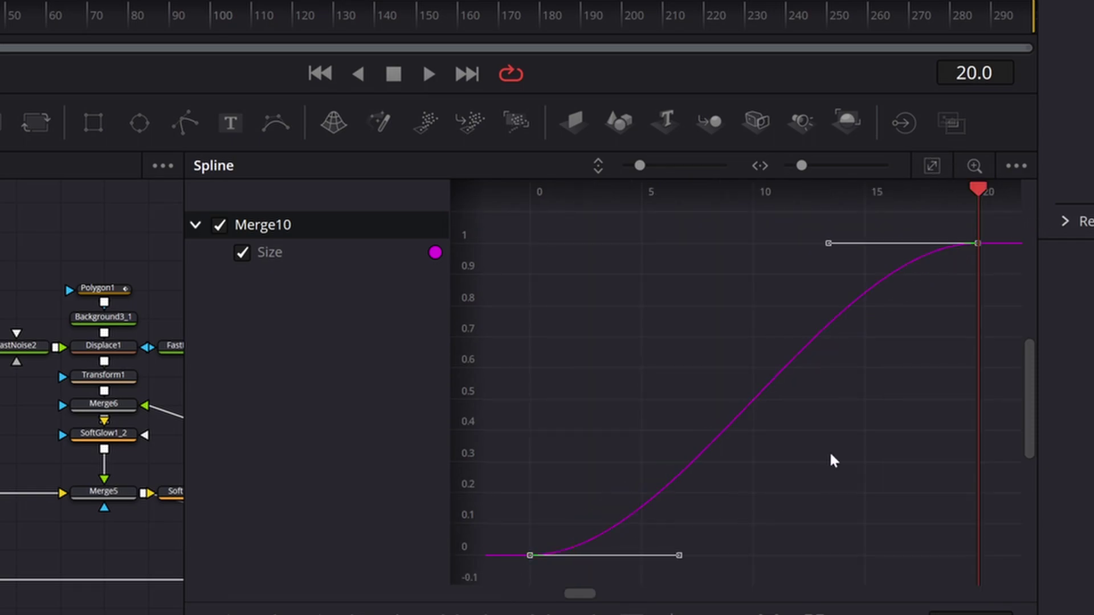
Add points near the end of the Size curve for an overshoot to 1.06 at frame 20 that settles back to 1.0
left_click(890, 271)
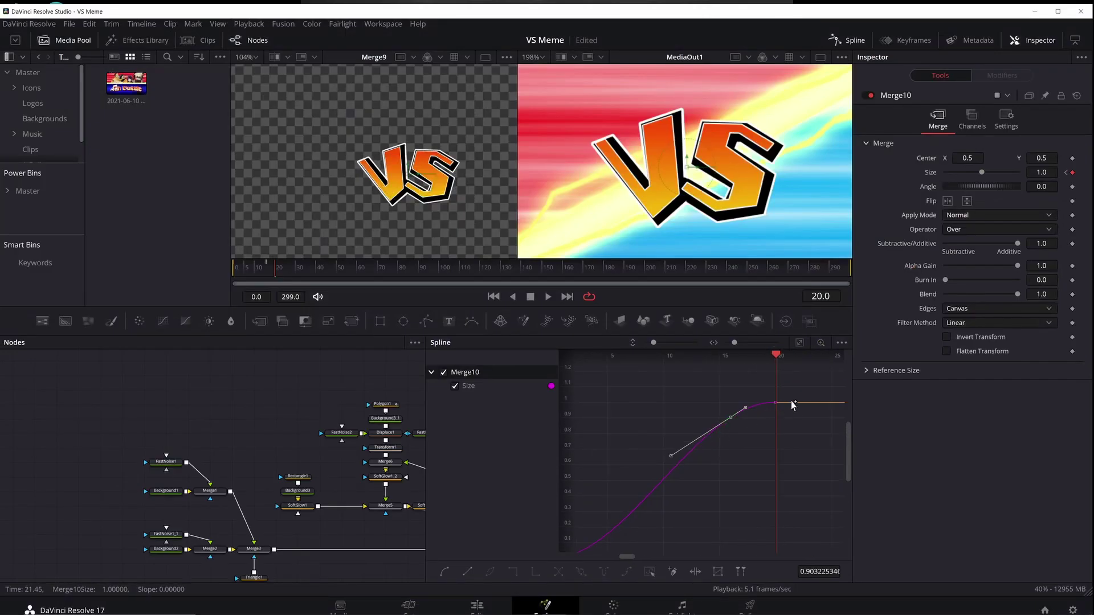
mouse_move(776, 403)
left_mouse_down()
mouse_move(775, 393)
mouse_move(738, 399)
left_mouse_up()
left_click(731, 417)
left_click_drag(812, 388, 760, 412)
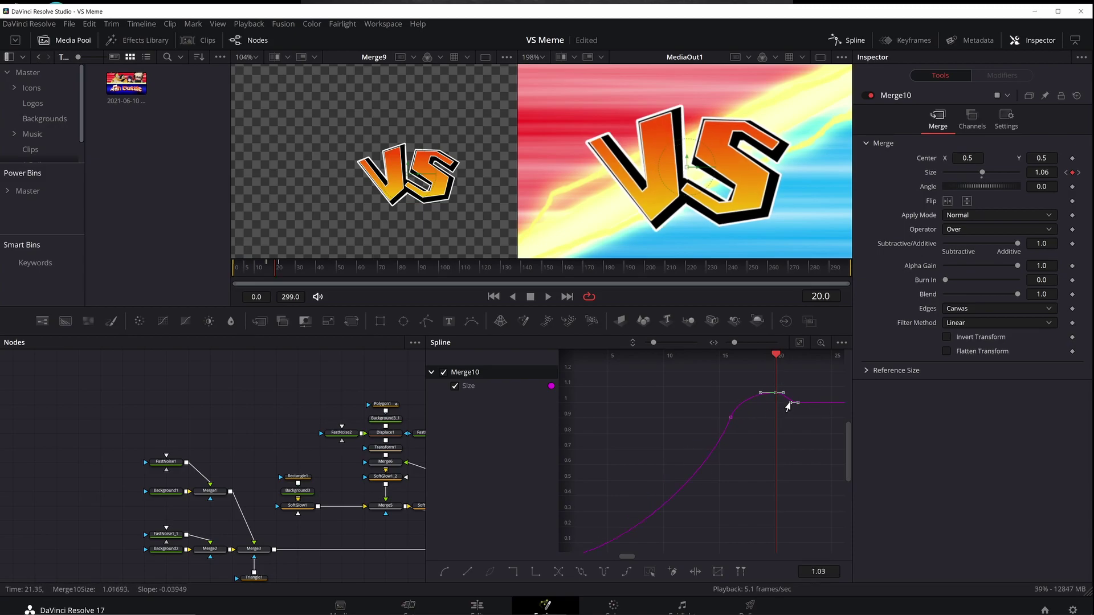
Play back the logo's scale-in animation from the start on the Edit page and return to the Fusion page
left_click(236, 271)
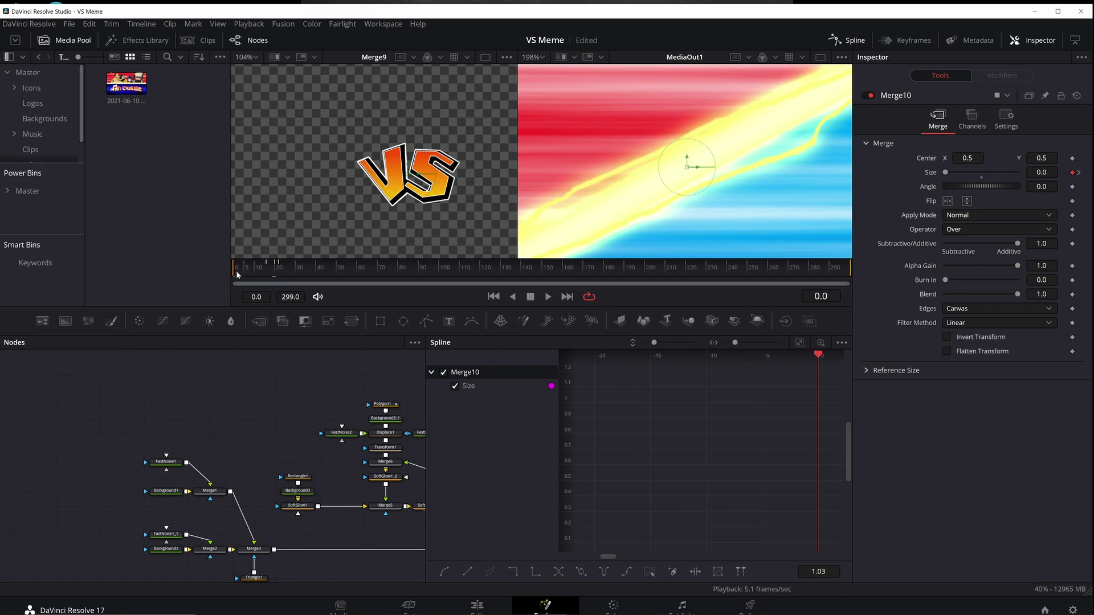
key("space")
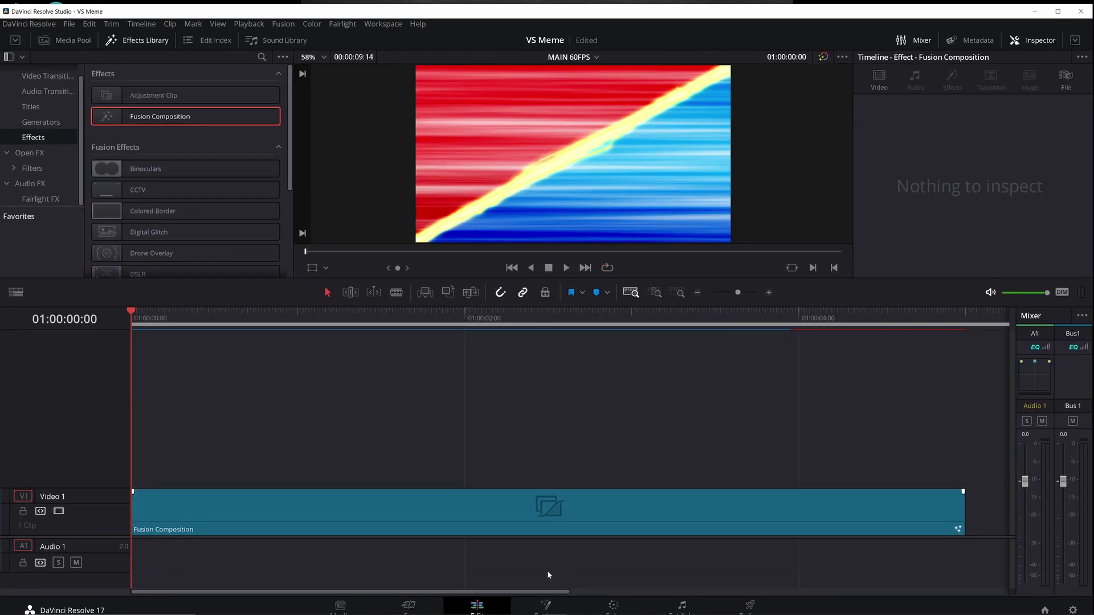
key("space")
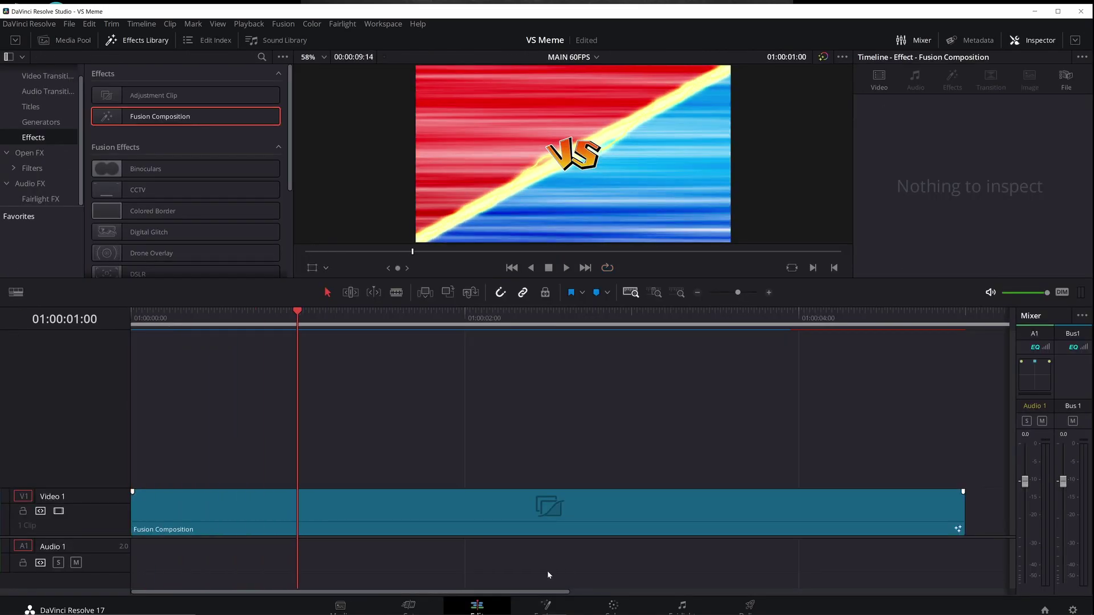
left_click(554, 608)
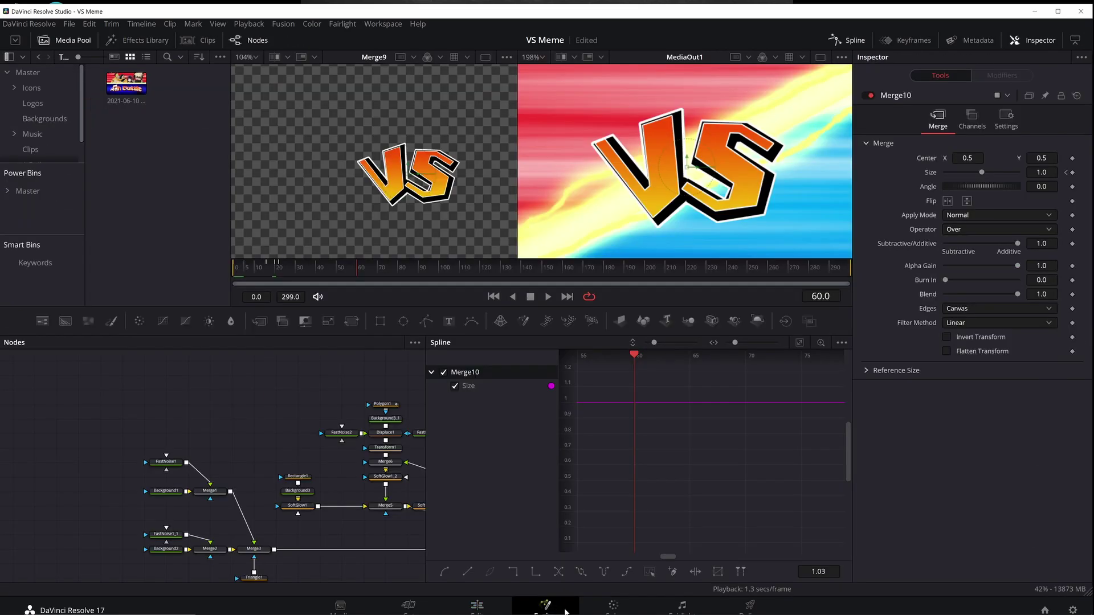
Raise the Size curve's overshoot peak around frame 19 and its resting keyframe for a larger logo, and play back the timeline
left_click(803, 343)
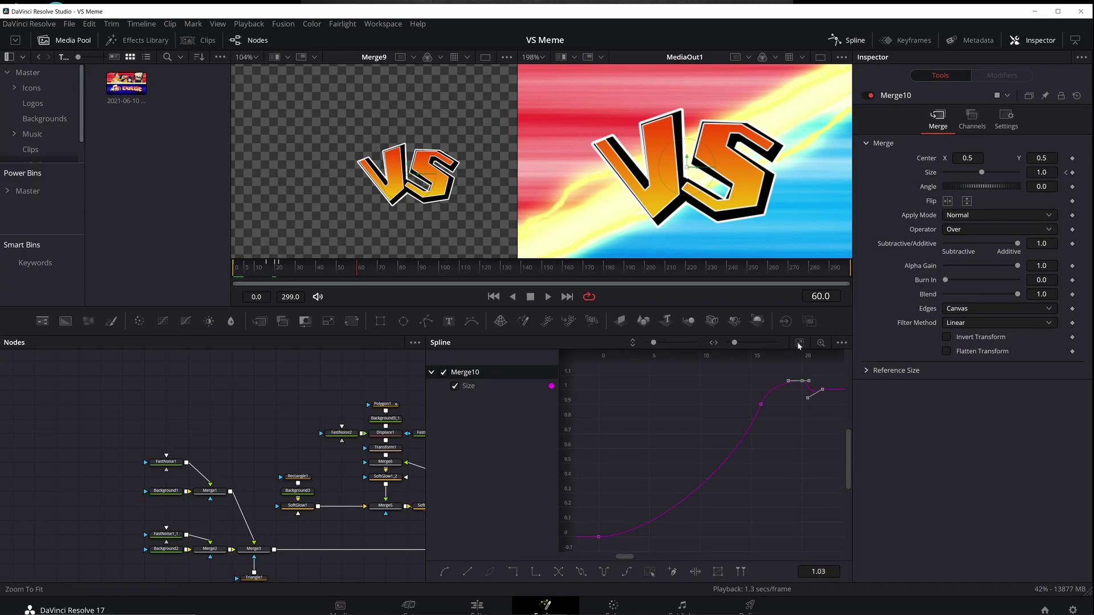
scroll(728, 476, "up", 1)
left_click_drag(787, 414, 722, 376)
left_click(272, 267)
scroll(734, 456, "down", 3)
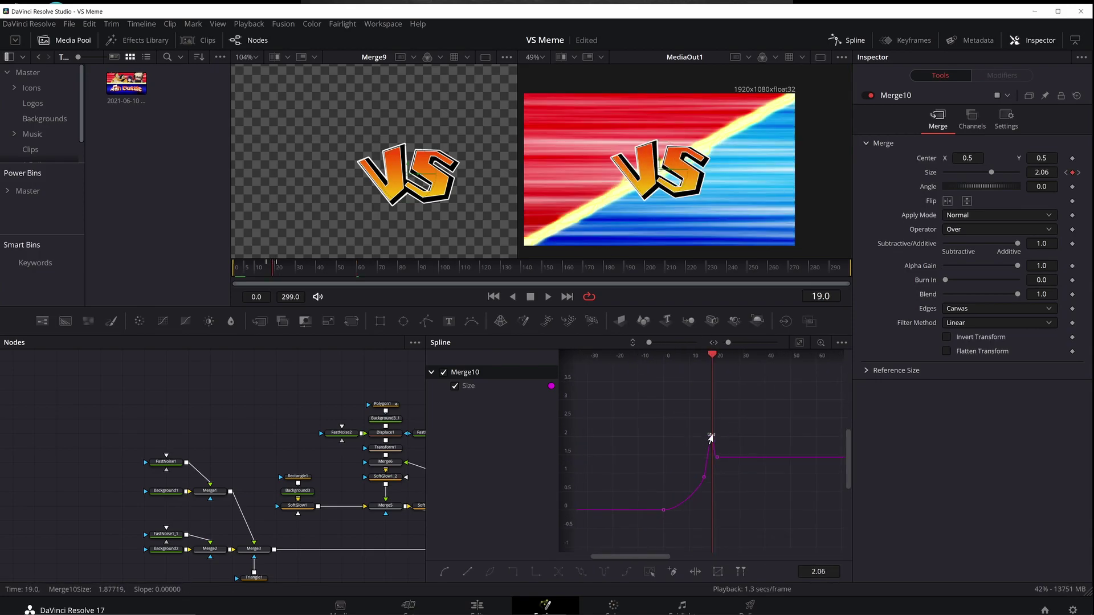
left_click_drag(712, 430, 712, 398)
left_click_drag(717, 452, 739, 459)
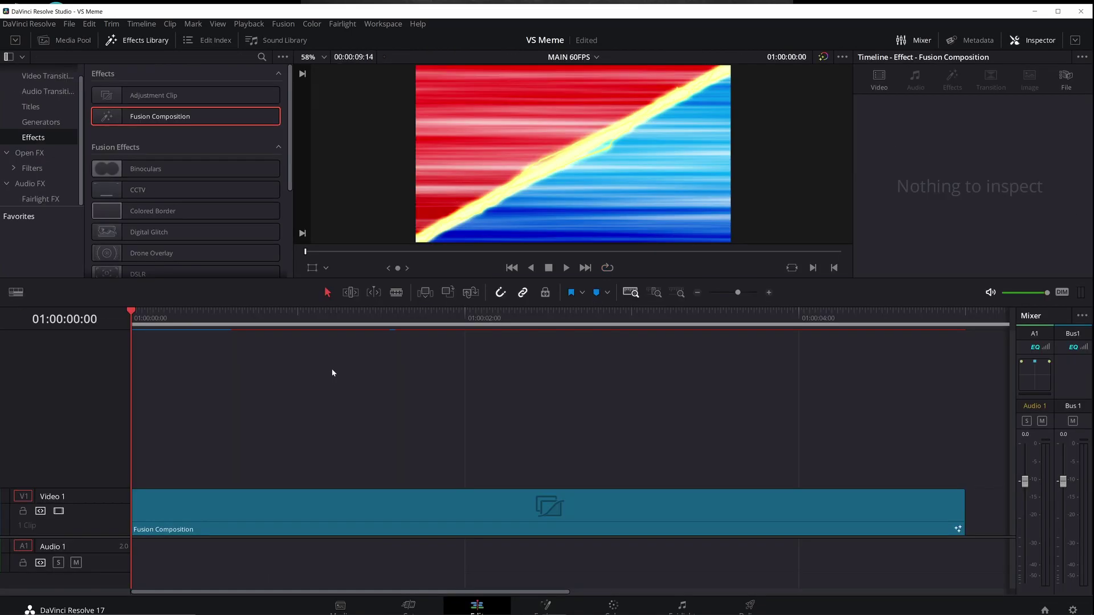
key("space")
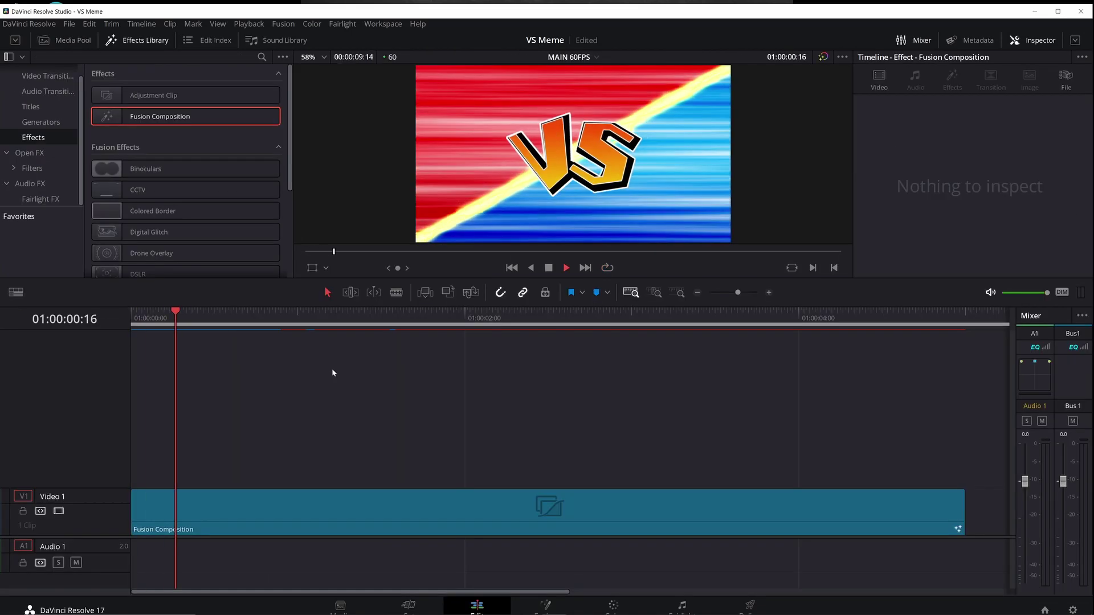
key("space")
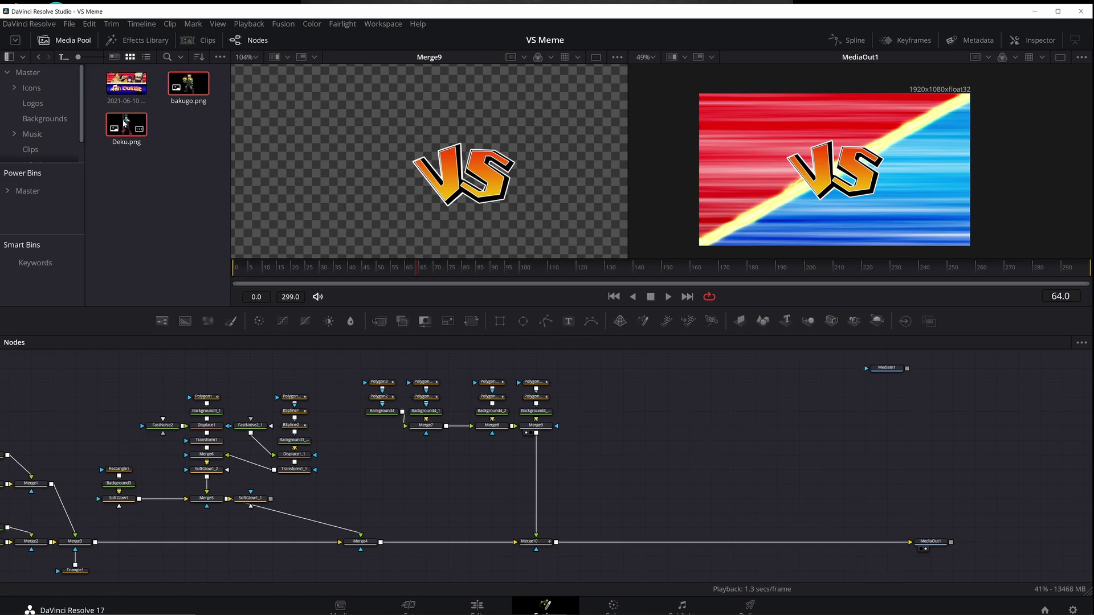
Merge Deku.png and bakugo.png over the VS composition, each through its own Transform, sized 0.55 and 0.592
left_click_drag(125, 123, 732, 441)
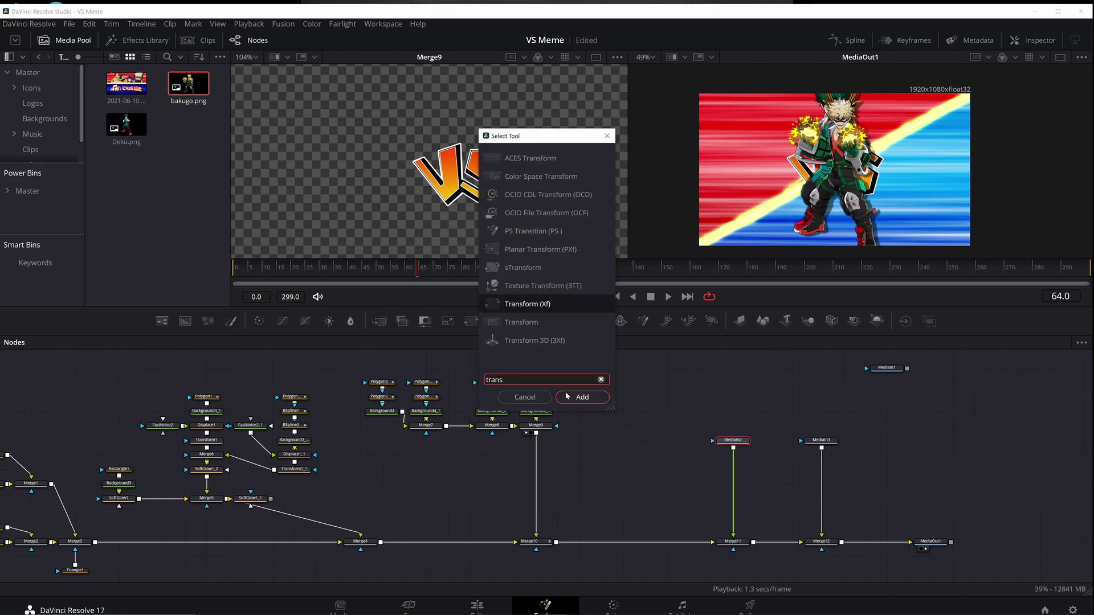
left_click(566, 393)
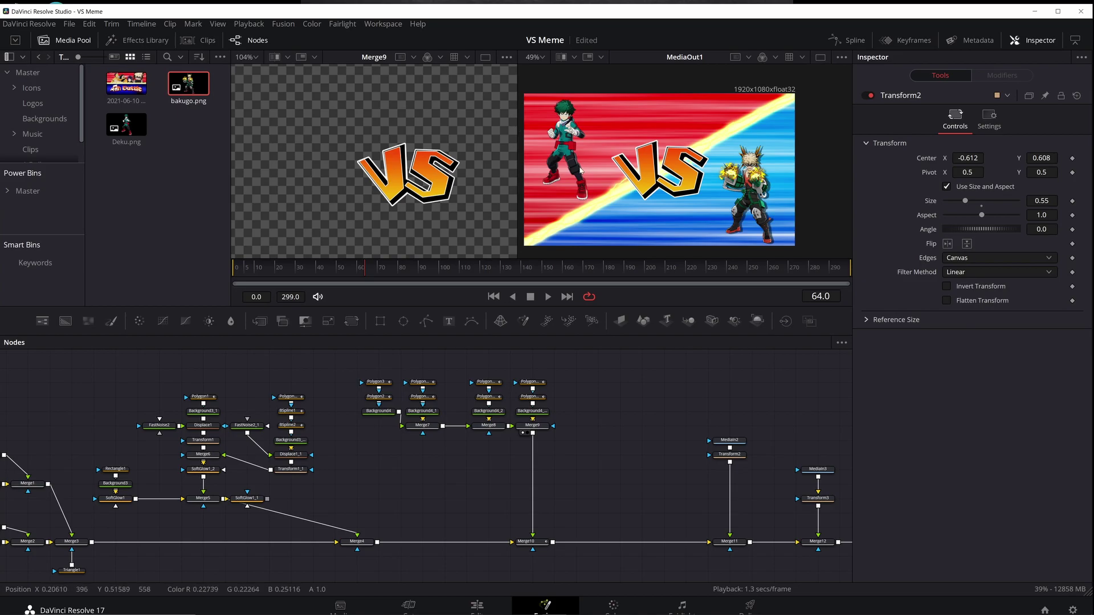
Keyframe Transform2's Center to slide Deku.png from off-screen at frame 0 to X -0.612, Y 0.608 at frame 40
left_click(729, 455)
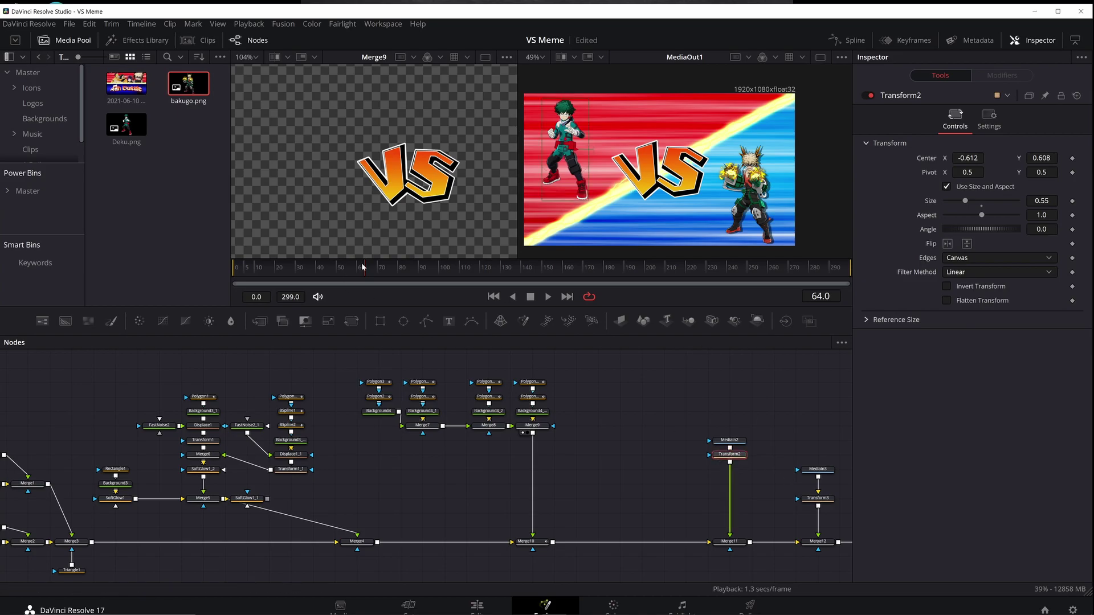
left_click(1072, 158)
key("Home")
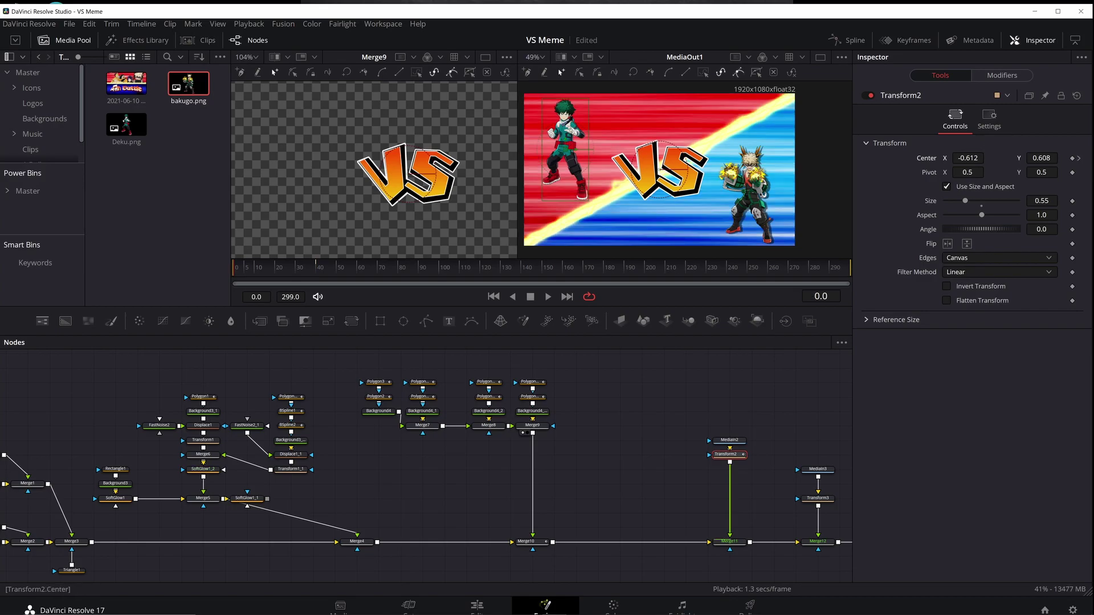
left_click(1078, 158)
Keyframe Transform3's Center to slide bakugo.png from off-screen at frame 0 to X 1.368, Y 0.353 at frame 40, and play back the timeline
left_click(817, 498)
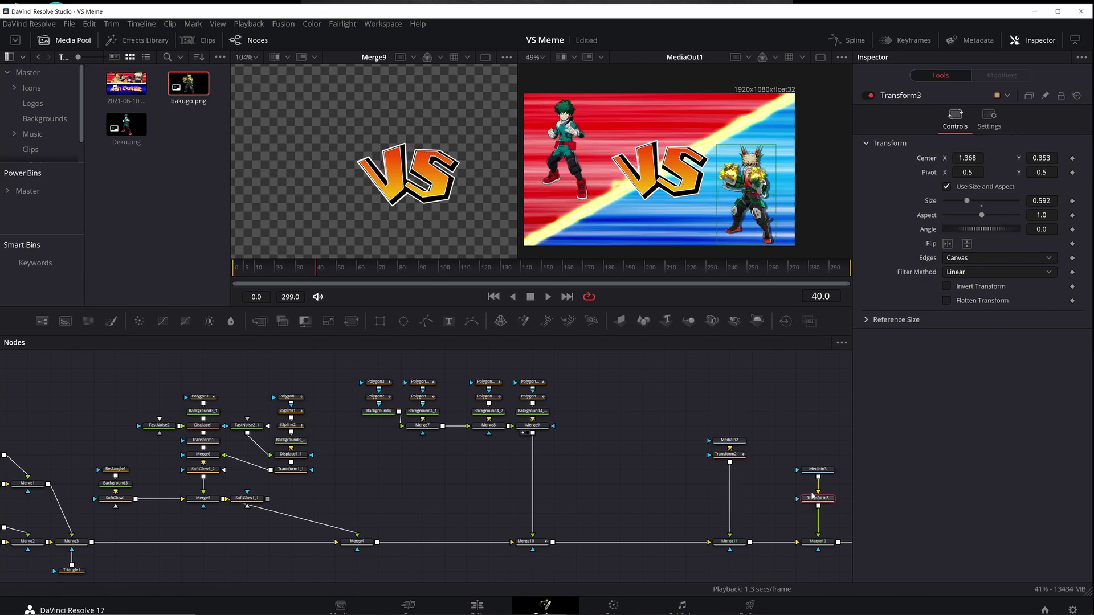
left_click(1073, 159)
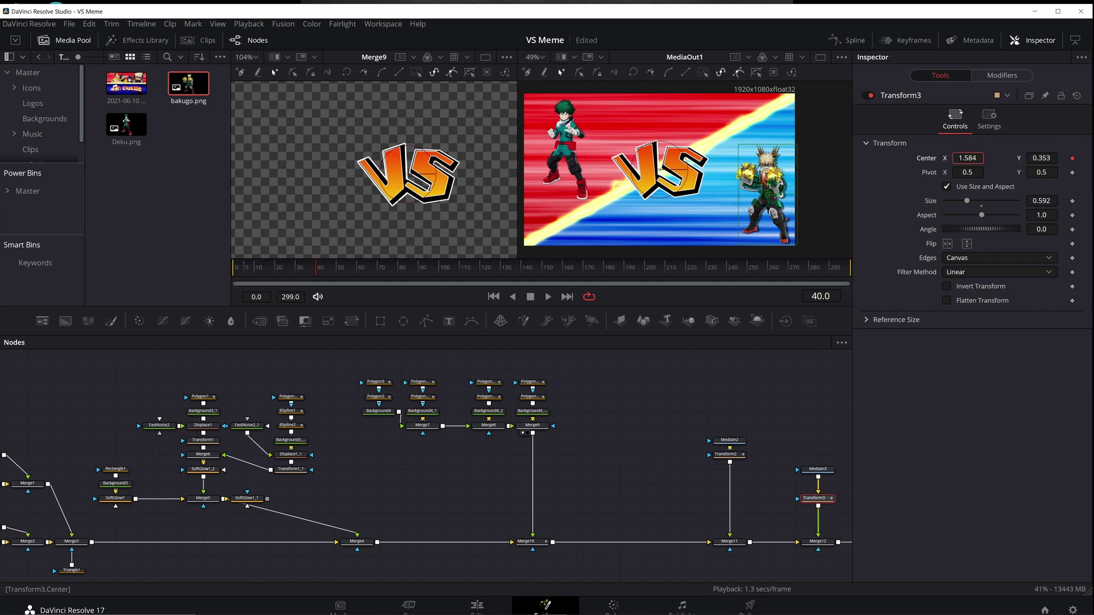
key("Home")
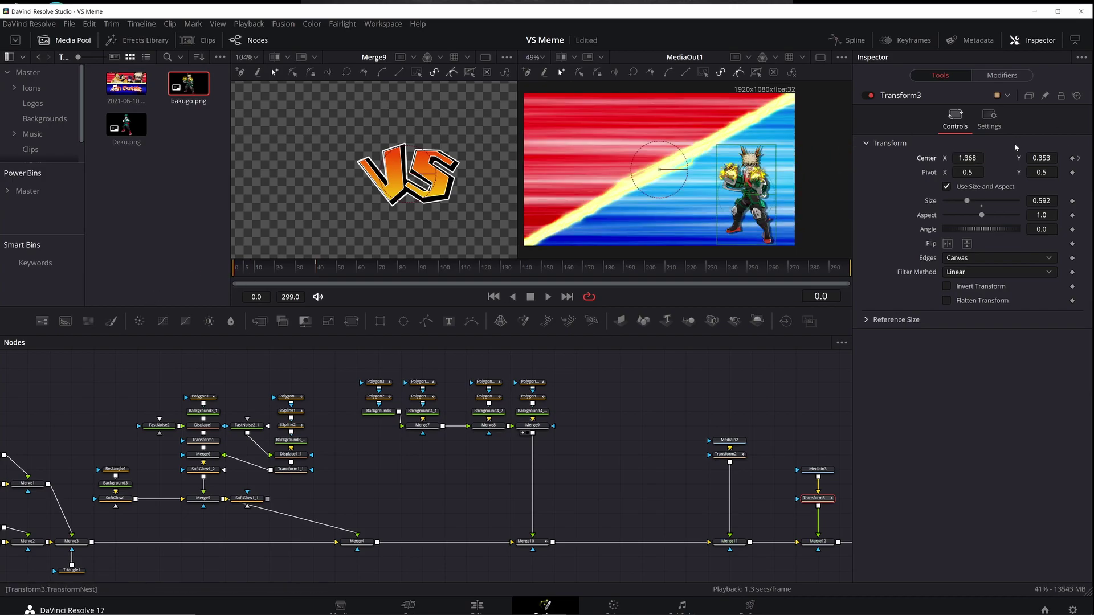
left_click_drag(967, 158, 1005, 158)
left_click(566, 269)
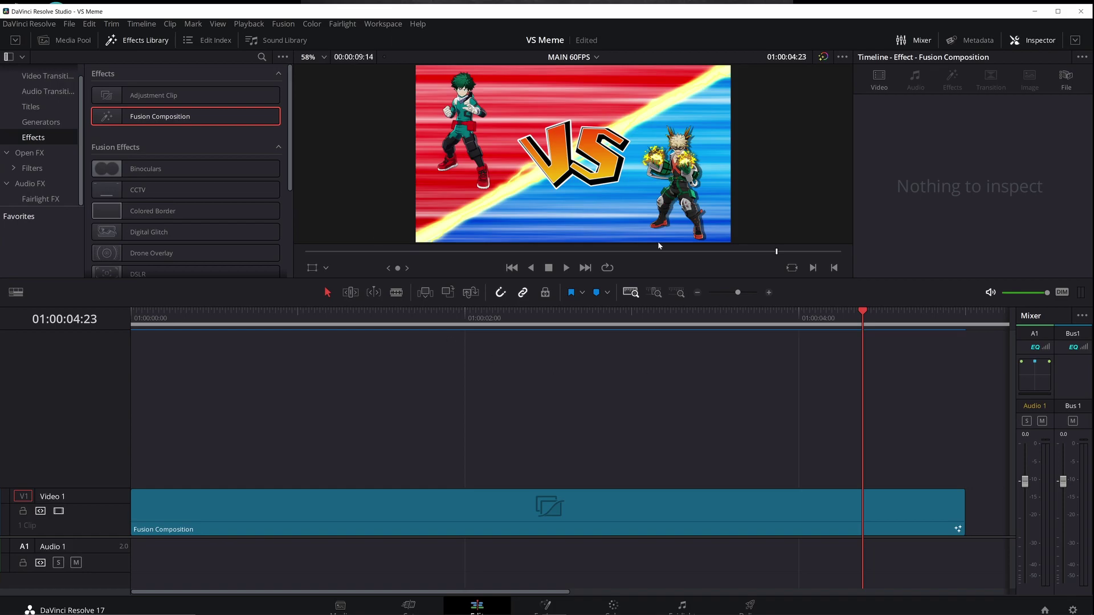
left_click(568, 607)
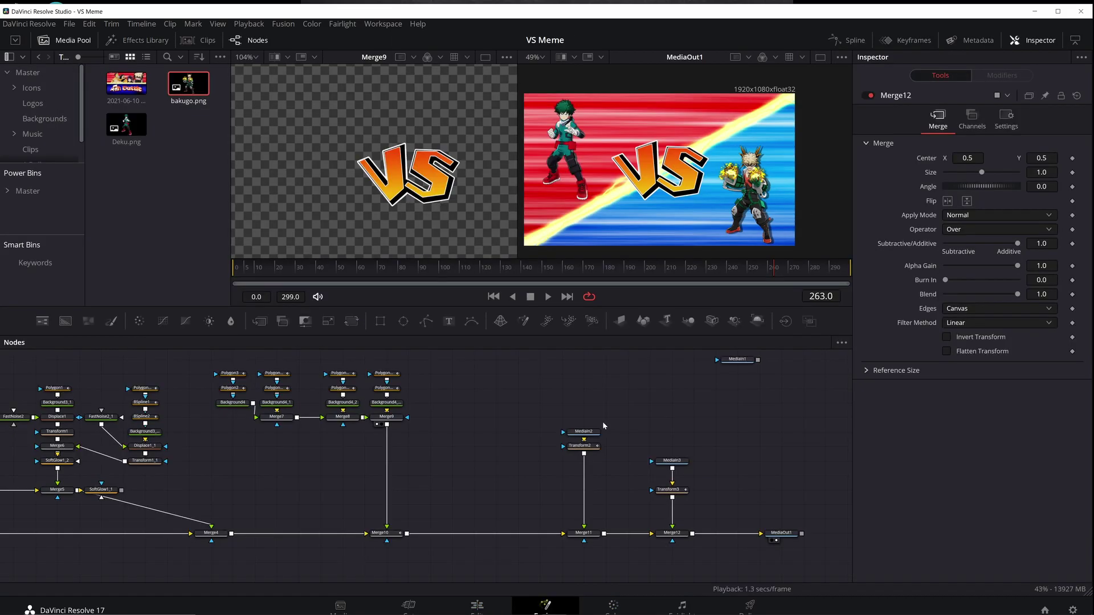